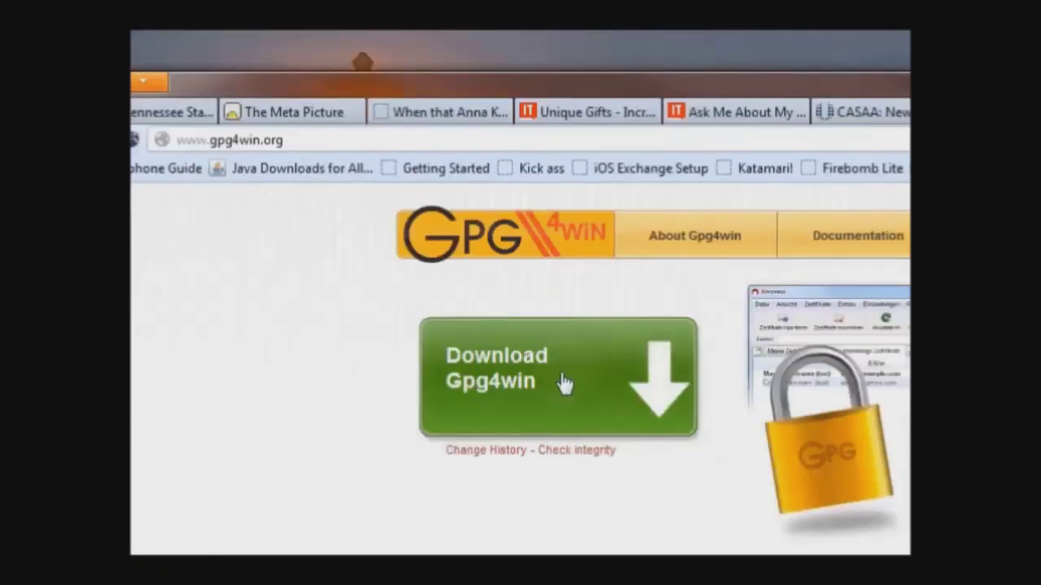
# - Download the Gpg4win 2.2.1 installer (gpg4win-2.2.1.exe) and save it to the Desktop
pyautogui.click(564, 383)
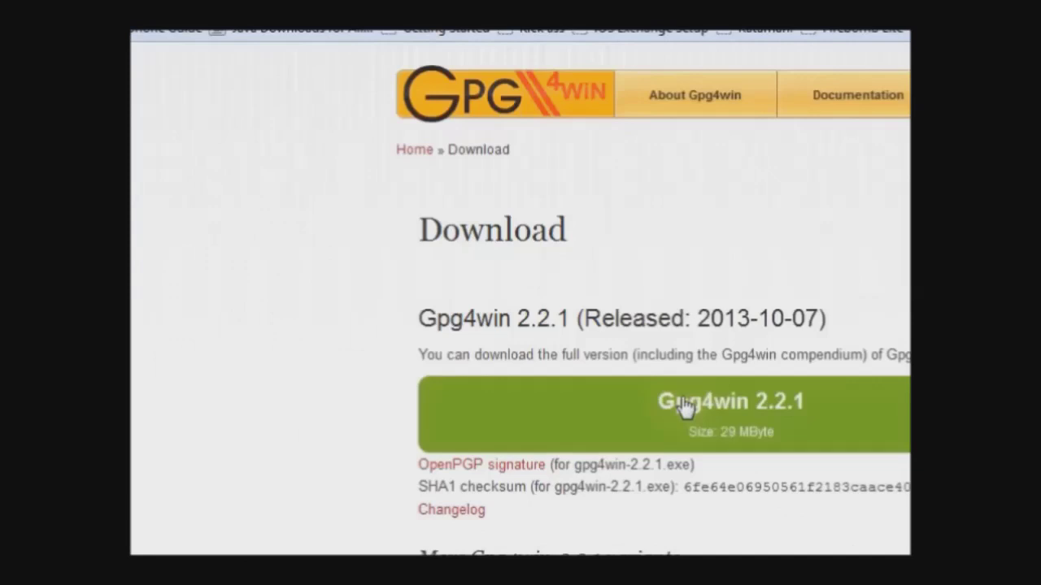
pyautogui.click(685, 404)
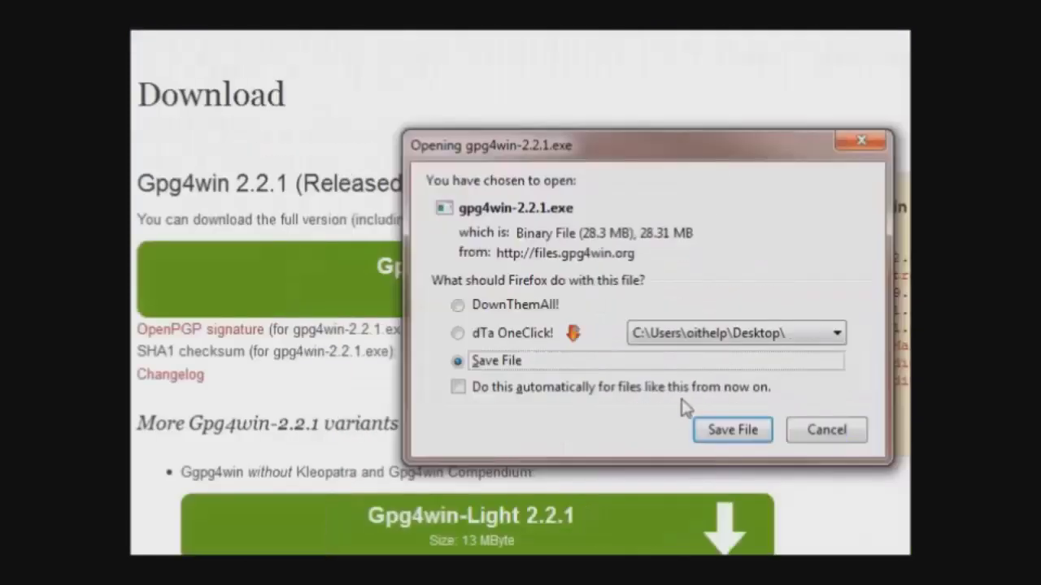
pyautogui.click(537, 335)
pyautogui.click(752, 431)
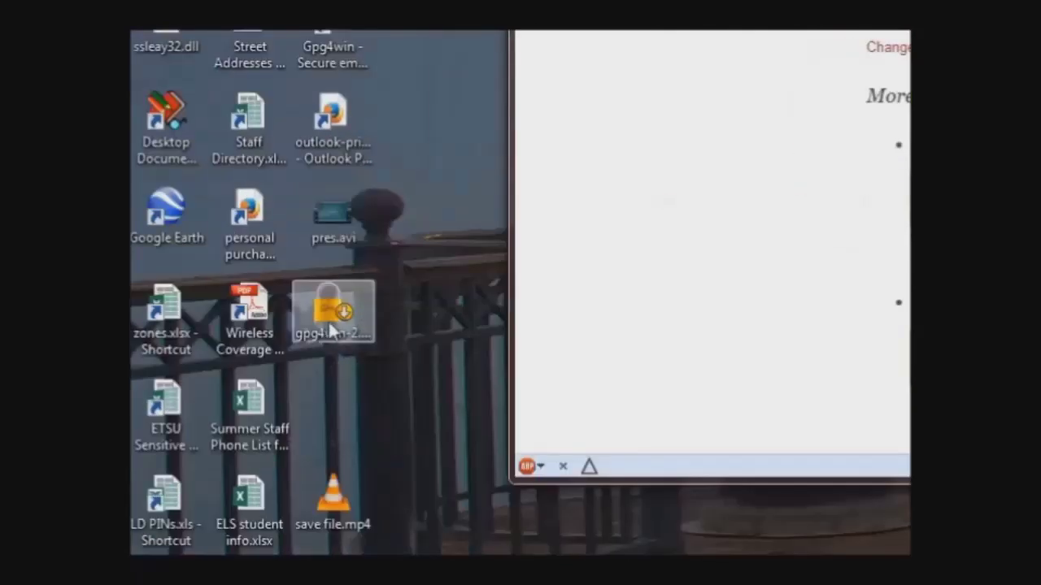
# - Run gpg4win-2.2.1.exe in English and uncheck GpgOL on the Choose Components page
pyautogui.doubleClick(329, 321)
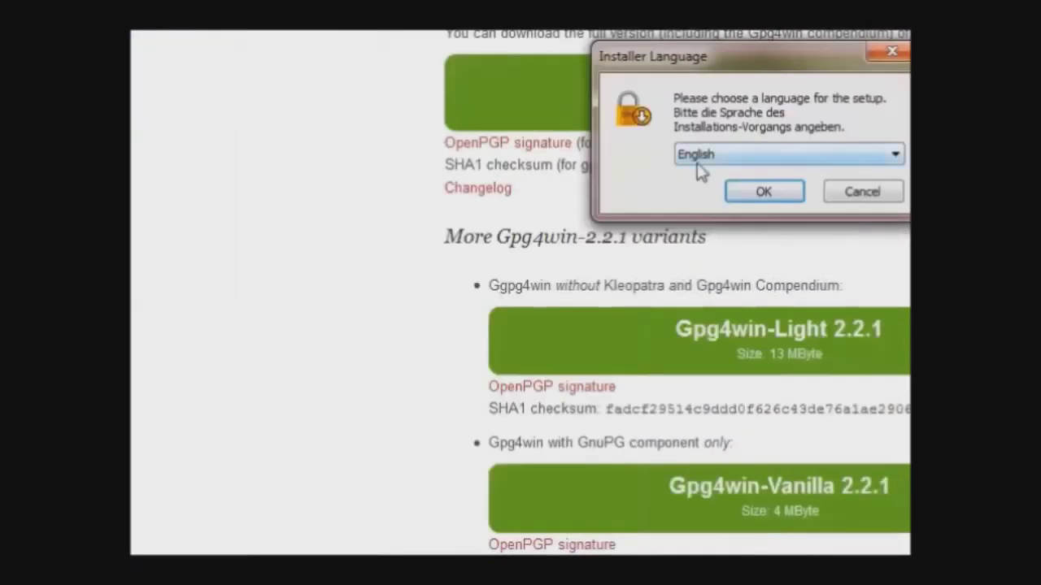
pyautogui.click(623, 193)
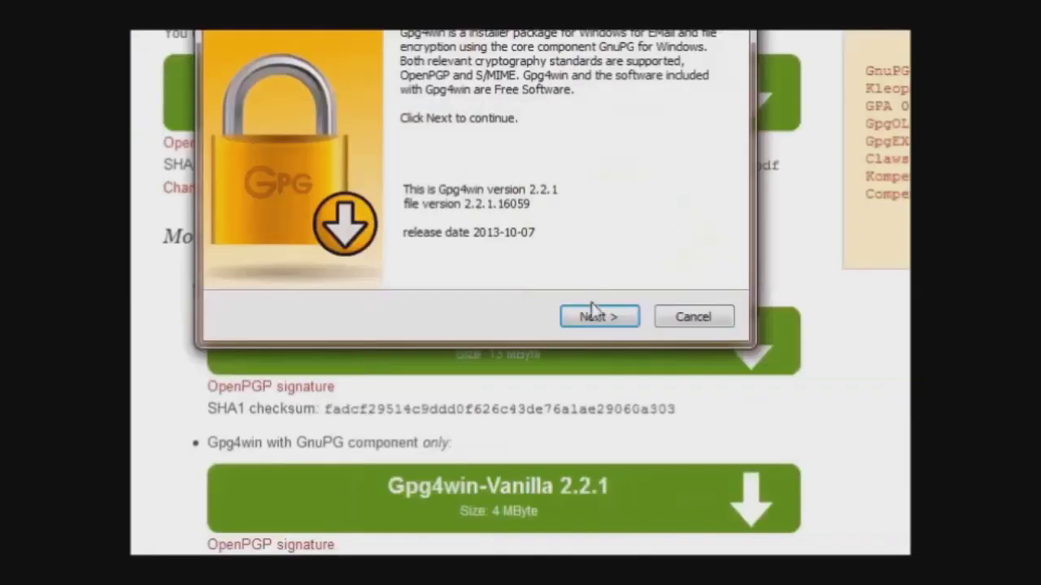
pyautogui.click(740, 316)
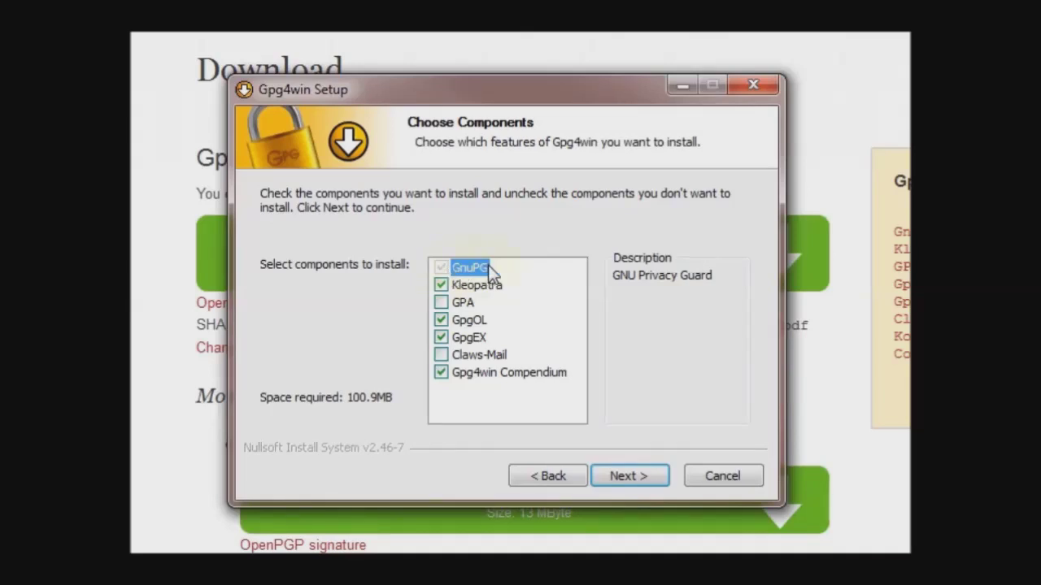
pyautogui.moveTo(500, 290)
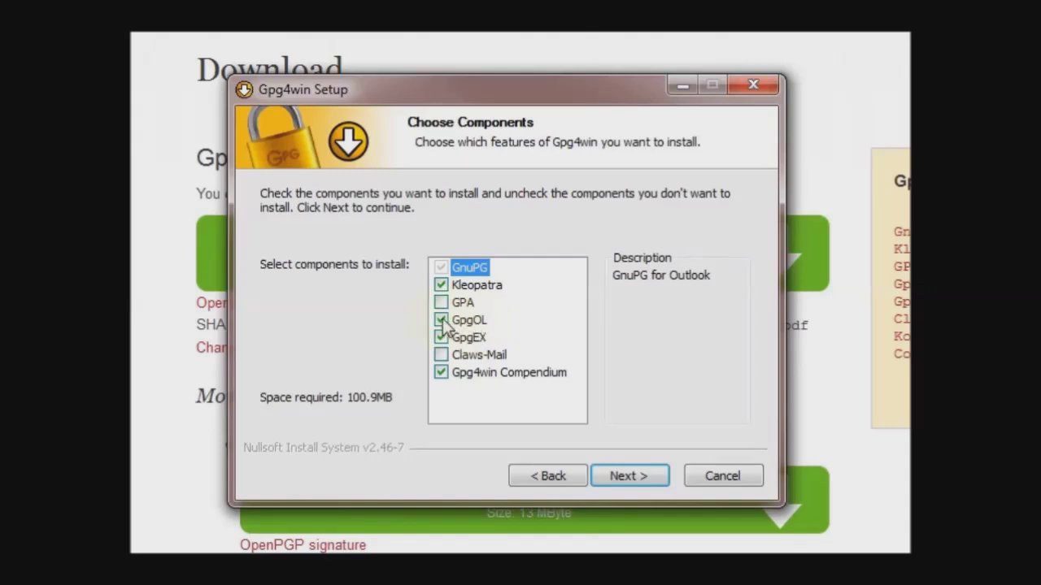
pyautogui.click(442, 321)
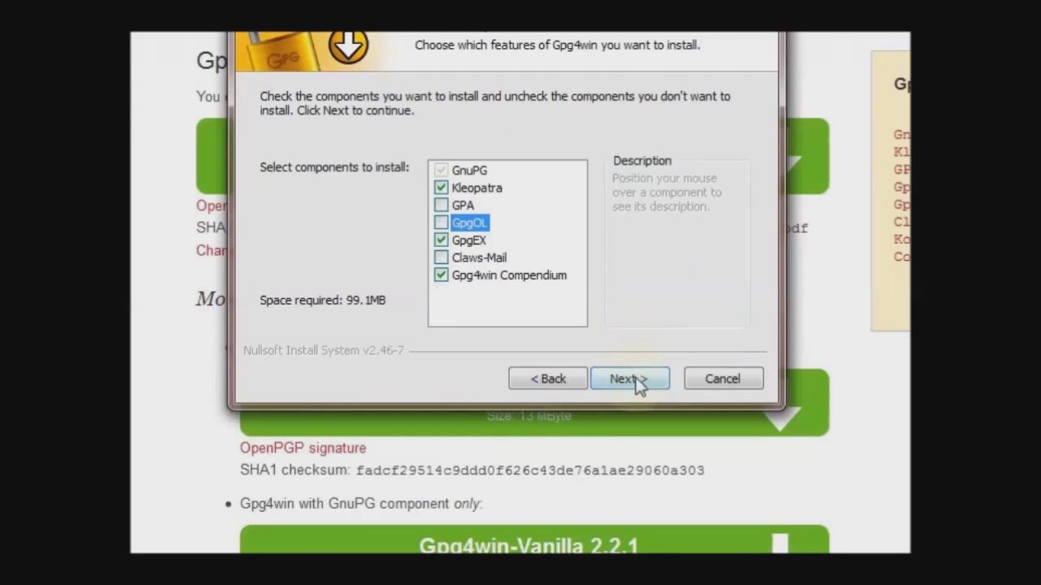
# - Install with the default folder and Start Menu links, skipping the README file
pyautogui.click(628, 379)
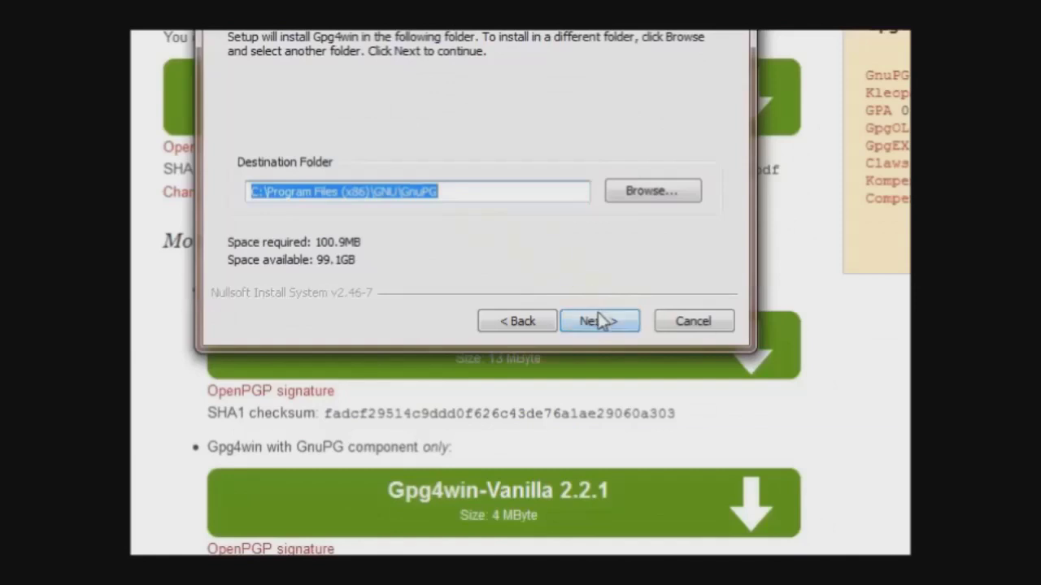
pyautogui.click(602, 321)
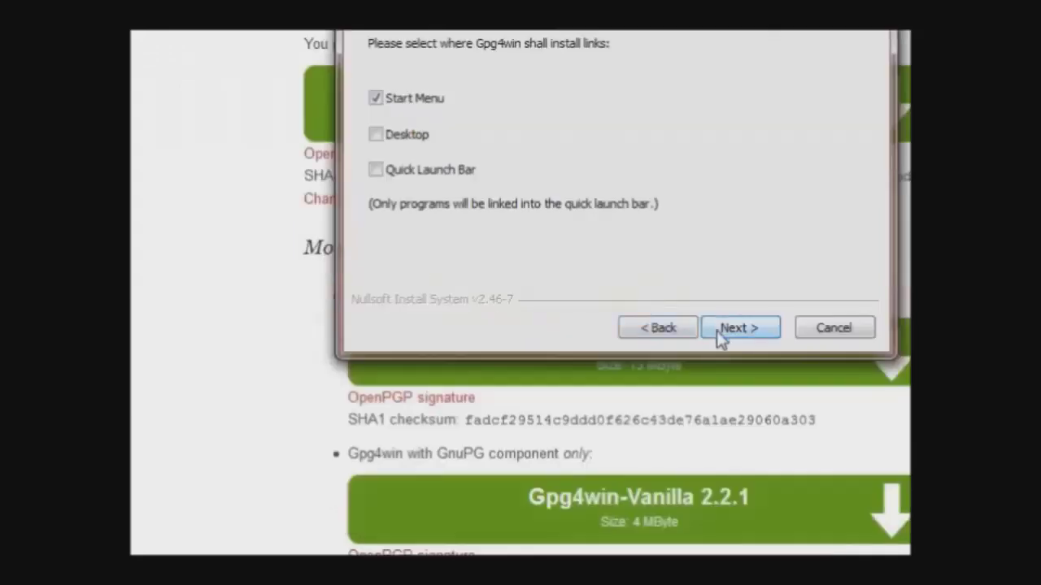
pyautogui.click(615, 331)
pyautogui.click(614, 331)
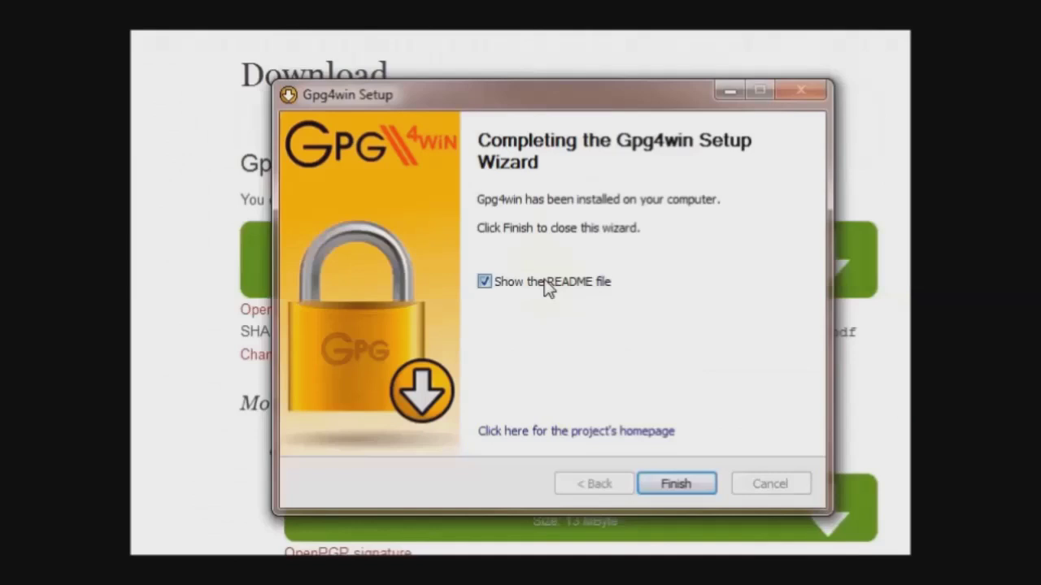
pyautogui.click(543, 147)
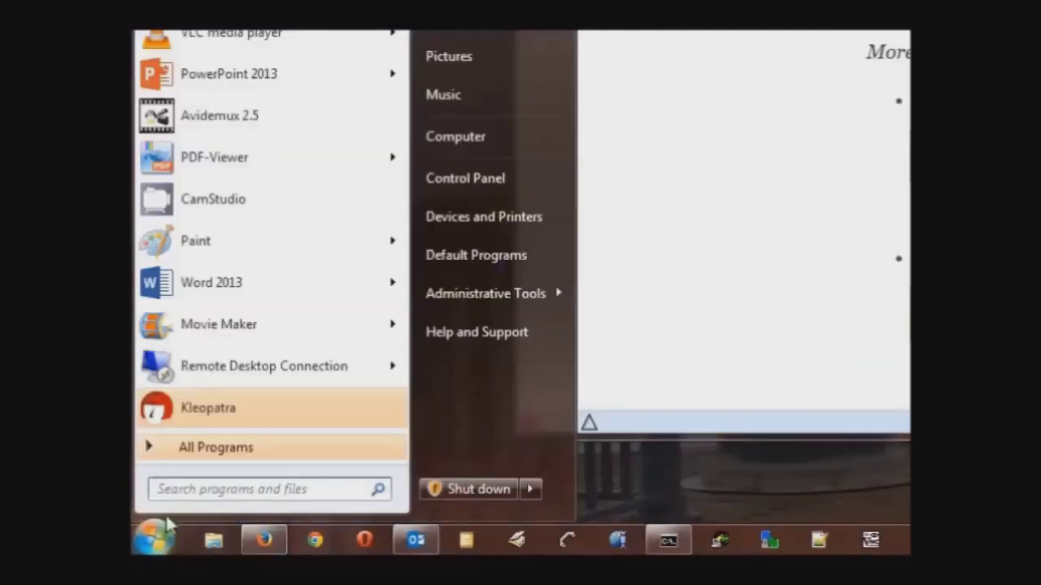
# - Start Kleopatra from the Start menu and choose File > New Certificate
pyautogui.click(208, 408)
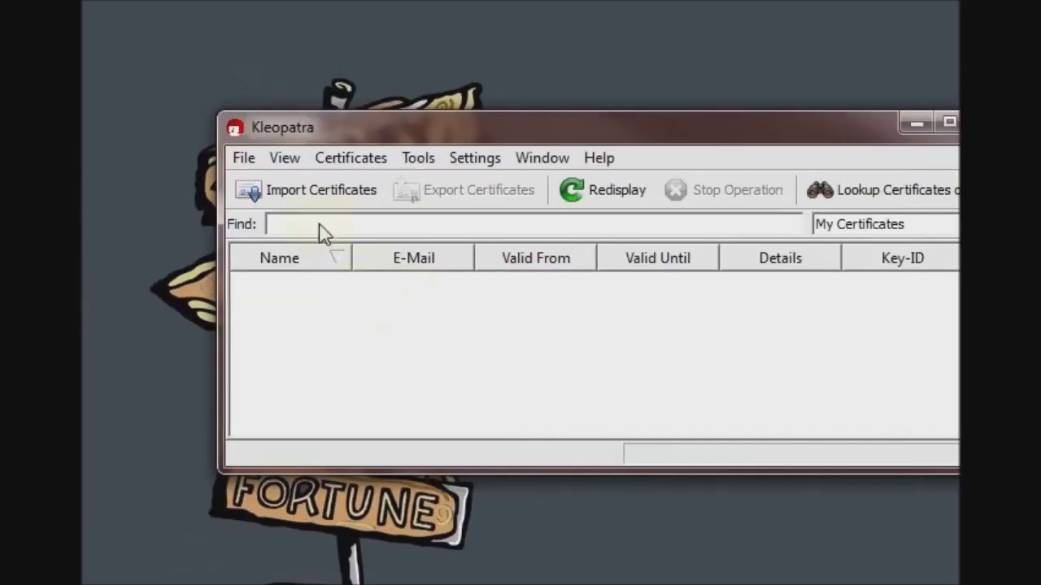
pyautogui.click(245, 160)
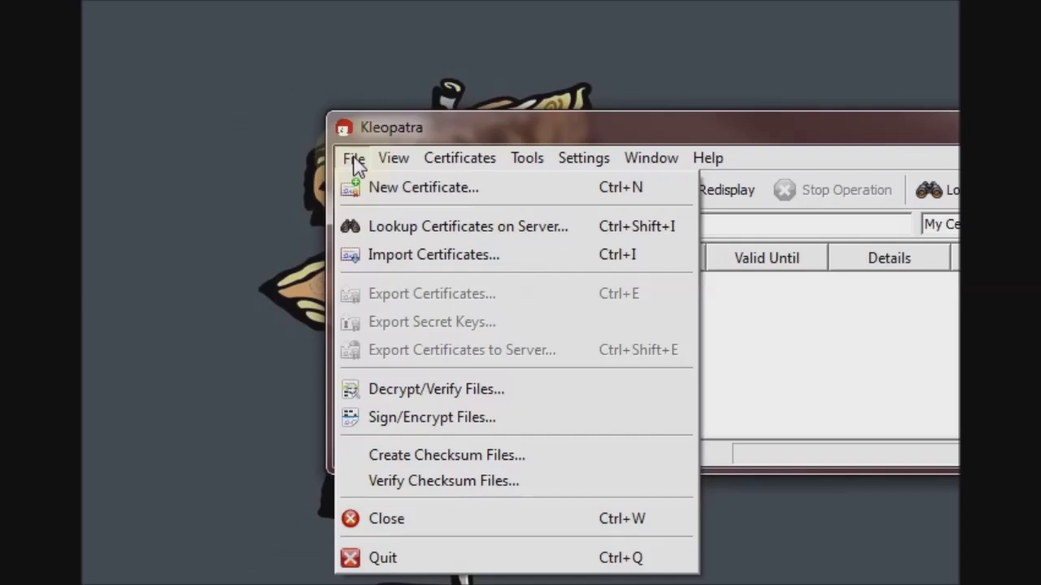
pyautogui.click(362, 190)
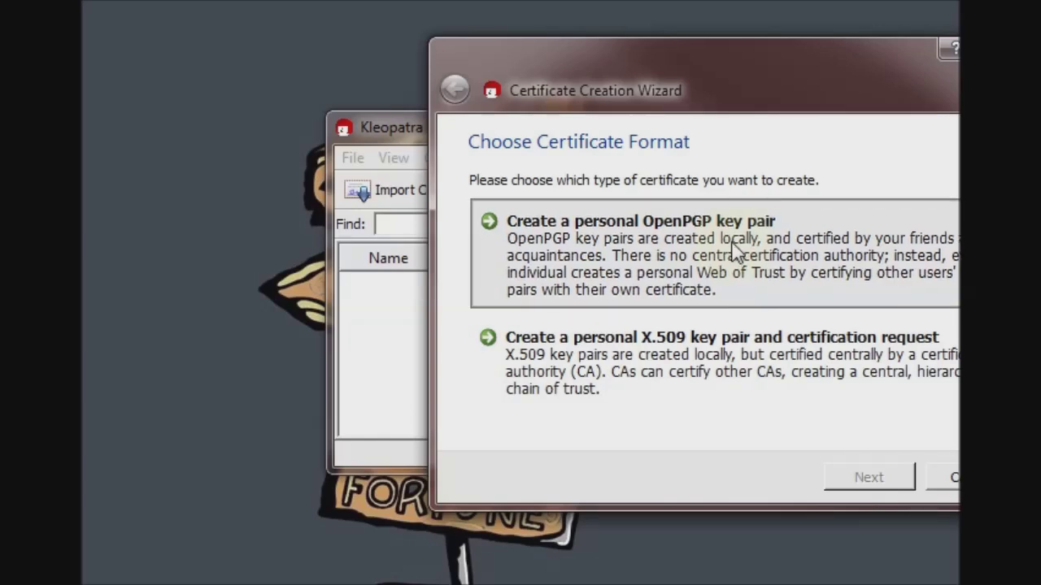
# - Request a personal OpenPGP key pair named 'OIT HelpDesk' with the help desk e-mail
pyautogui.click(734, 252)
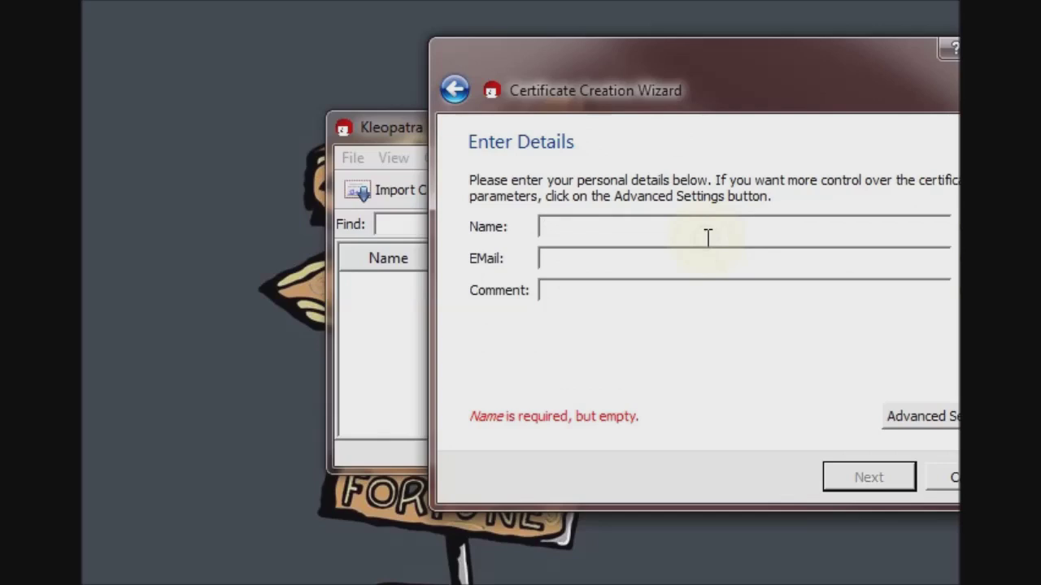
pyautogui.write('OIT H')
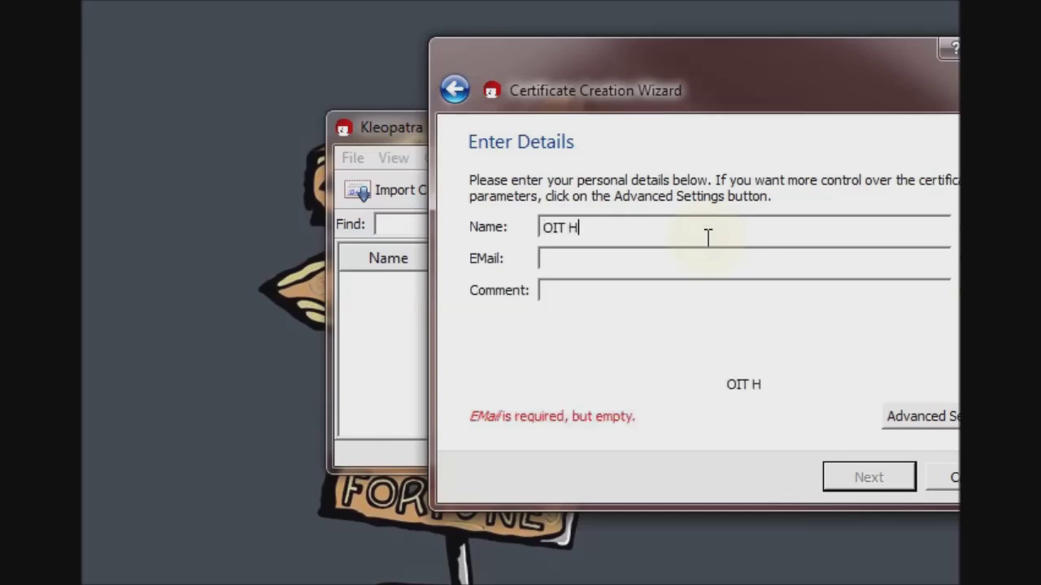
pyautogui.write('elpDesk')
pyautogui.press('Tab')
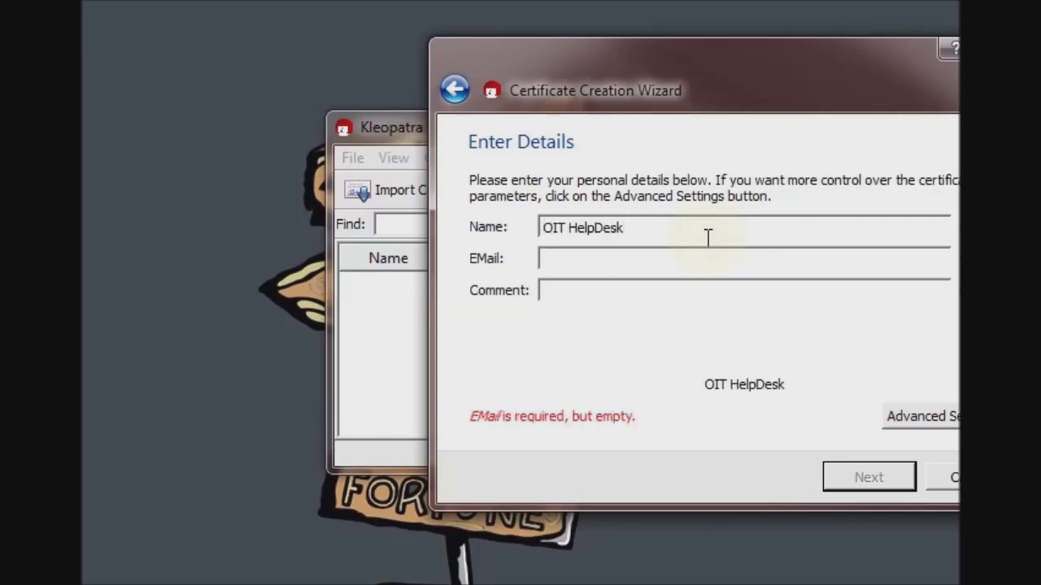
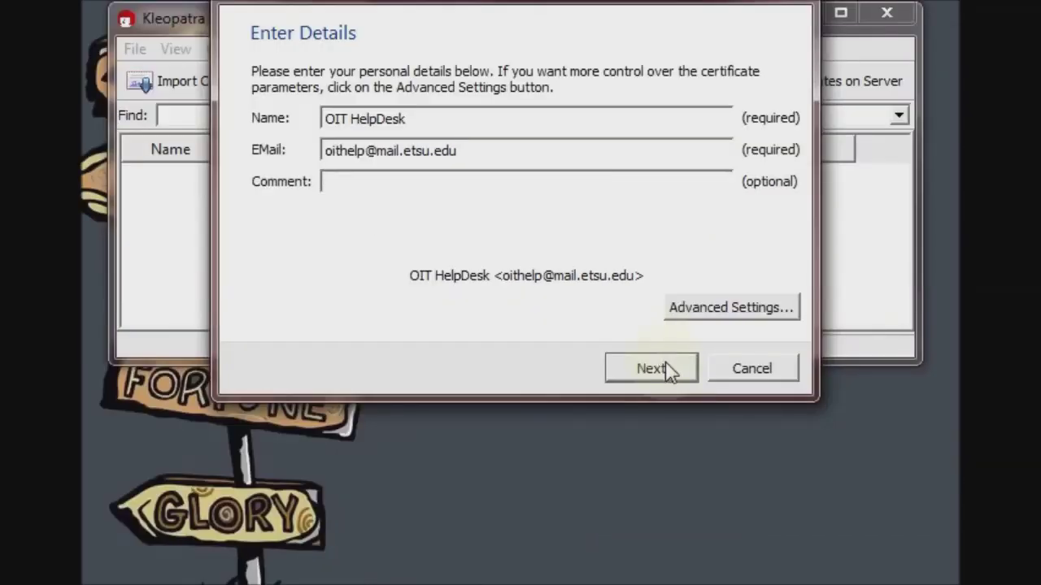
pyautogui.click(669, 370)
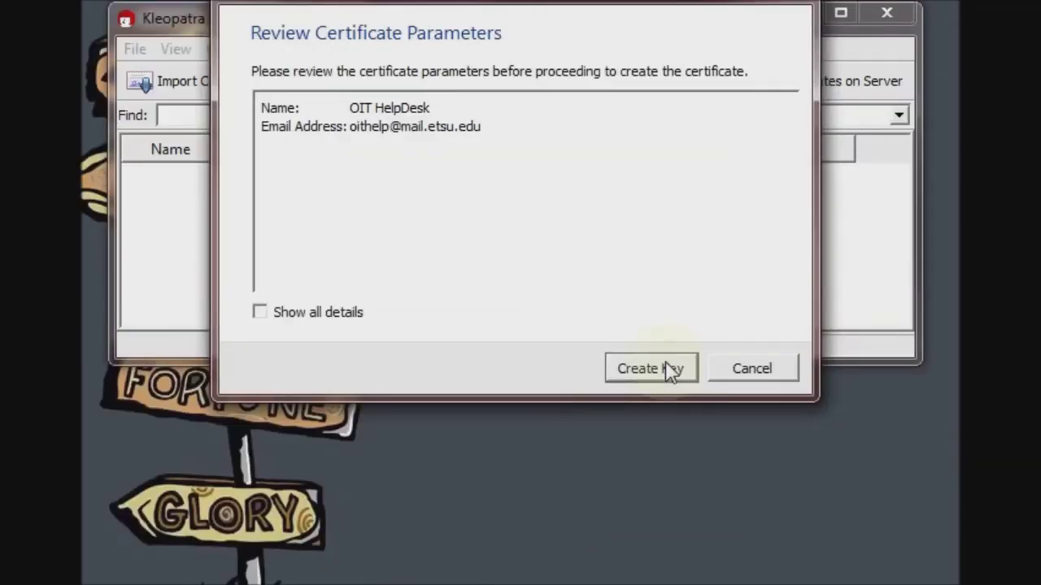
pyautogui.click(651, 368)
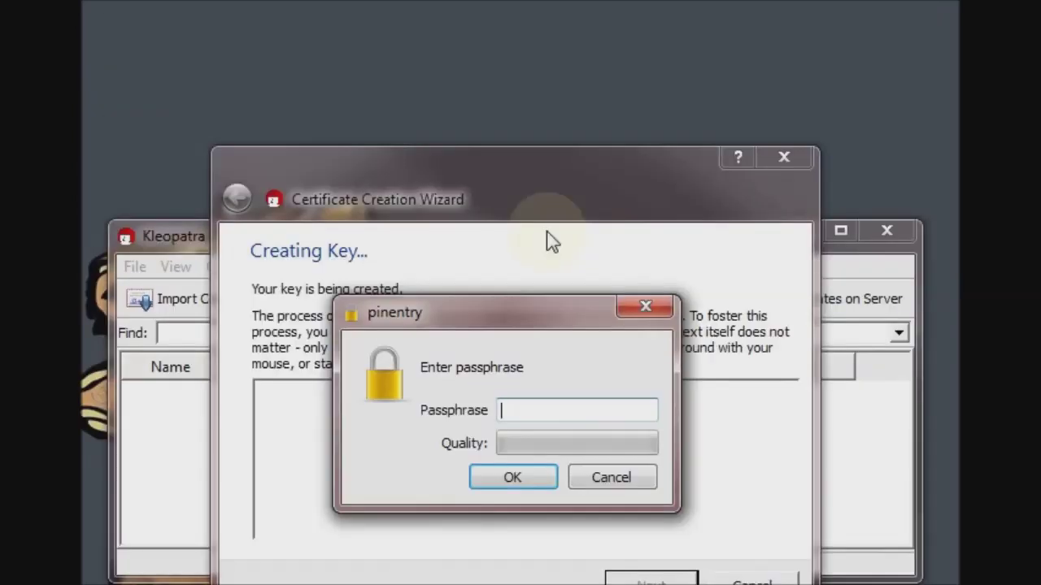
# - Supply random input with filler text and wizard movement, then set and confirm the passphrase
pyautogui.click(525, 162)
pyautogui.moveTo(576, 230); pyautogui.dragTo(523, 202)
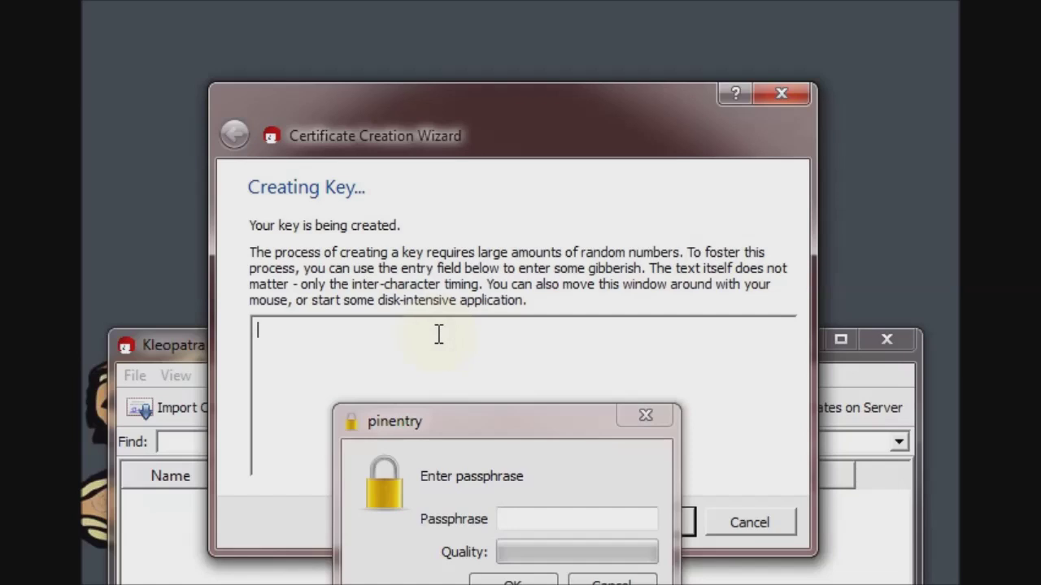
pyautogui.write('enter some gar')
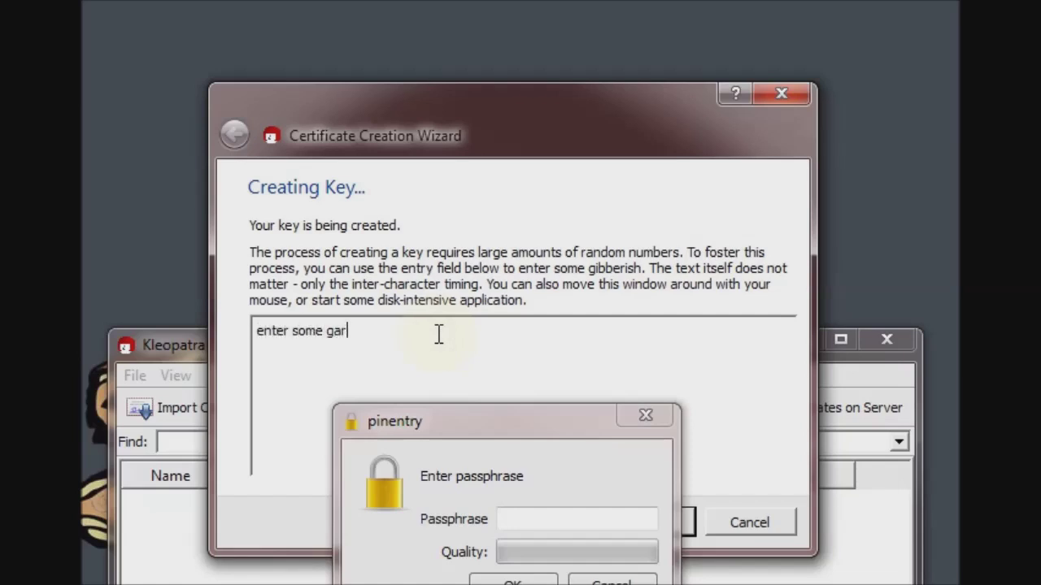
pyautogui.write('bage')
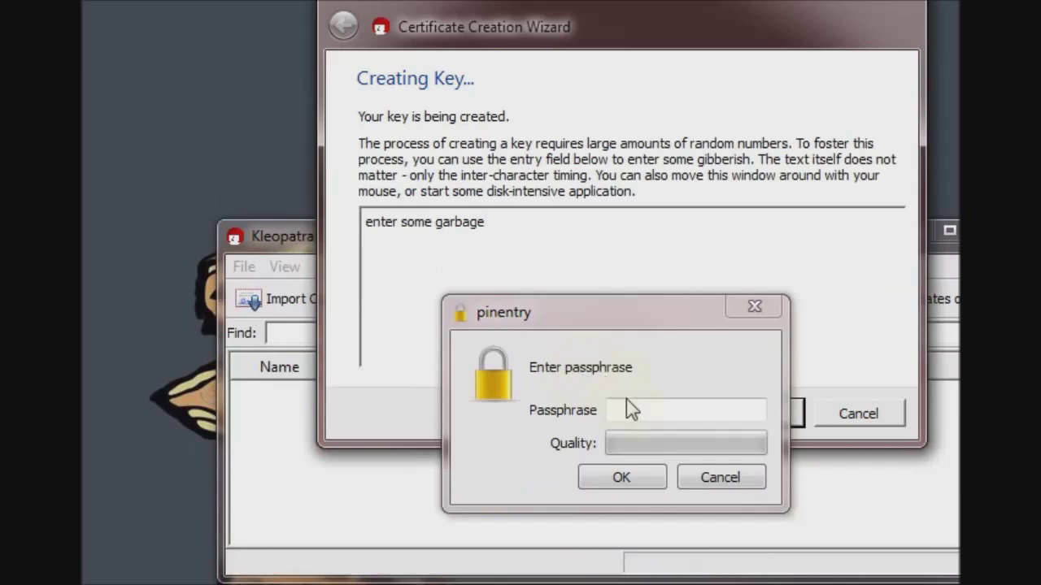
pyautogui.click(635, 518)
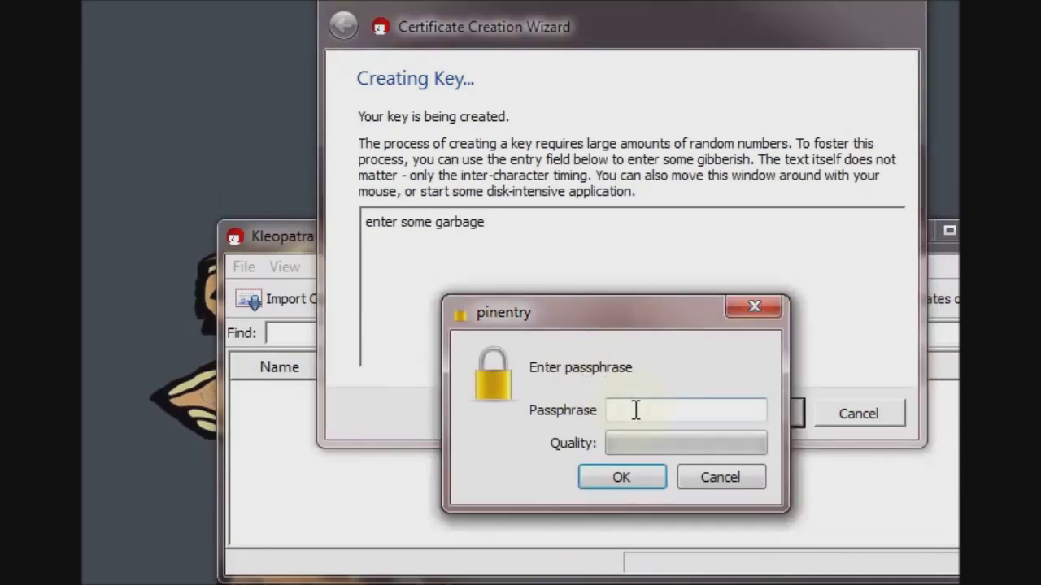
pyautogui.write('**********')
pyautogui.press('Return')
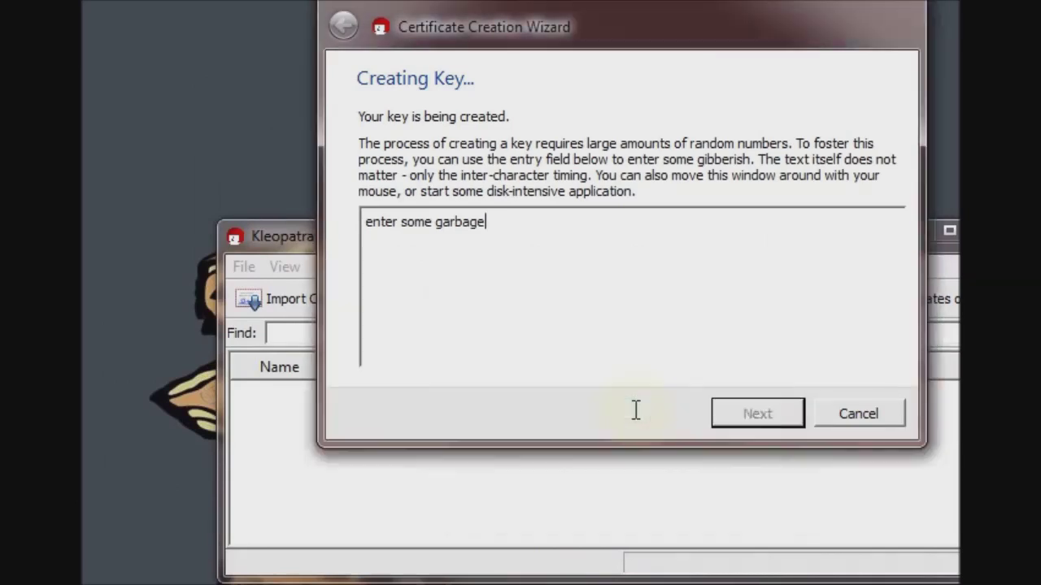
pyautogui.write('*****')
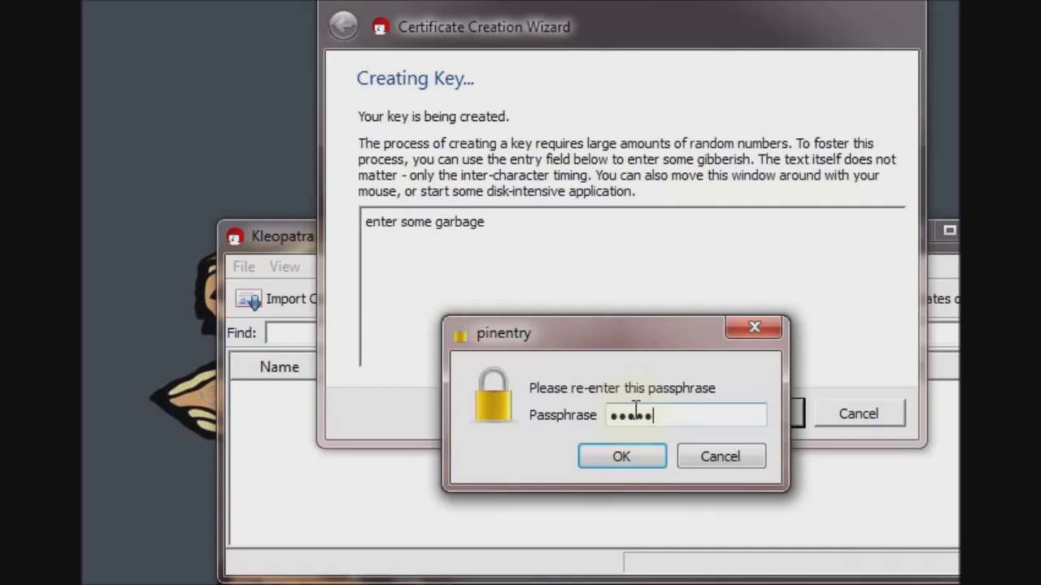
pyautogui.write('*****')
pyautogui.press('Return')
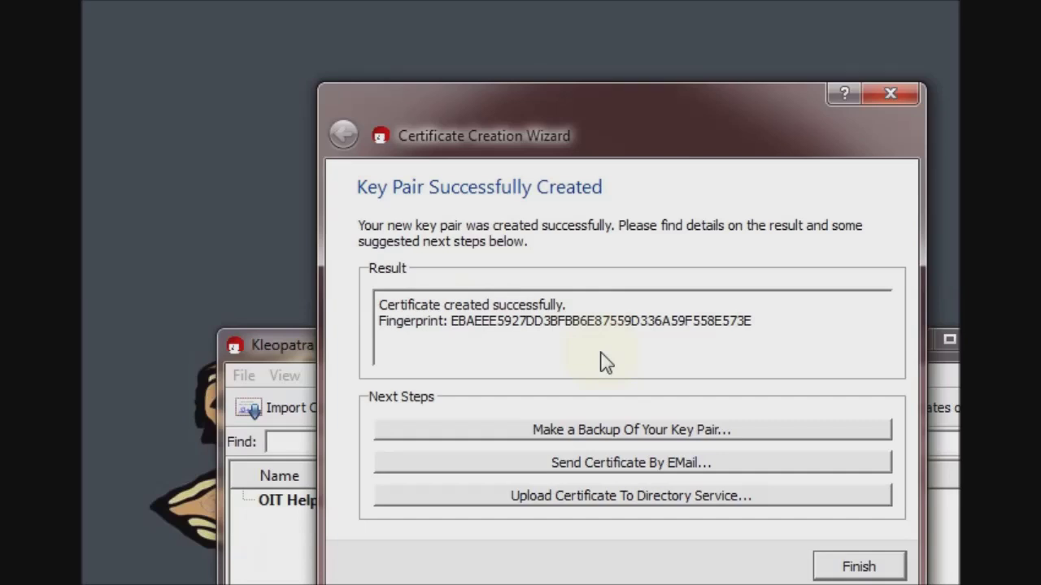
# - Back up the secret key to the Desktop under the name secret.gpg
pyautogui.click(610, 439)
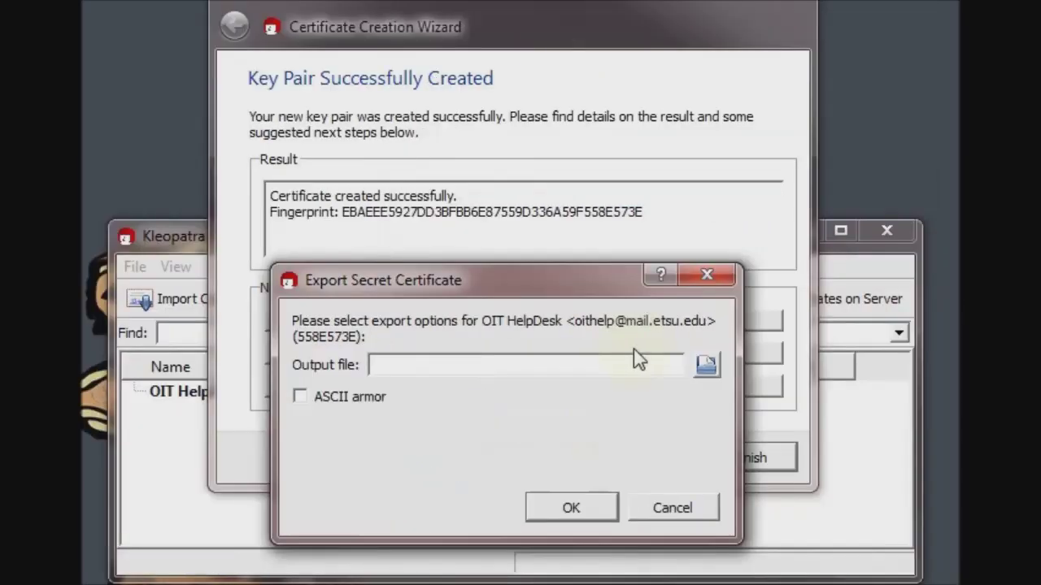
pyautogui.click(705, 365)
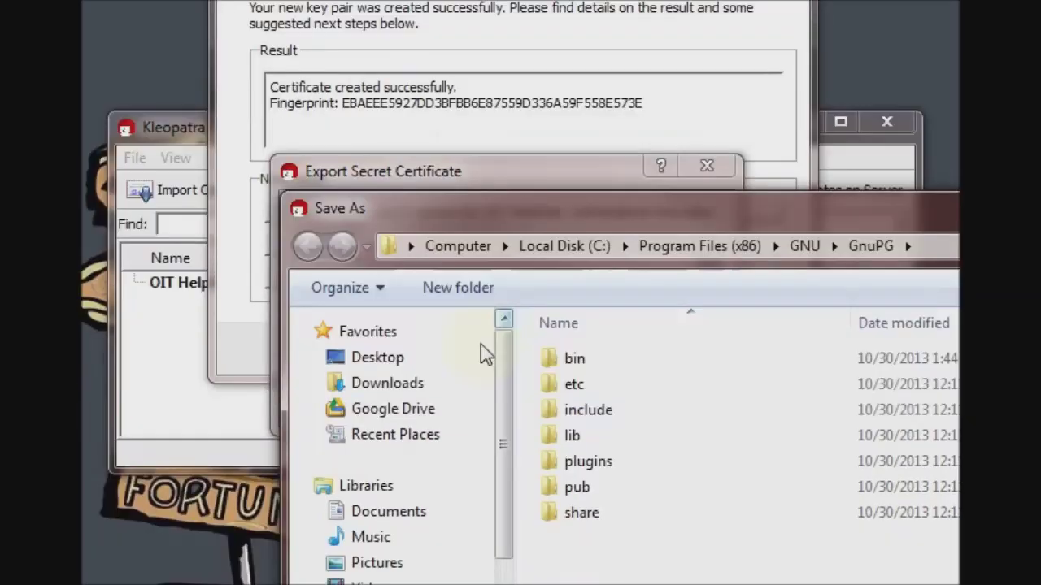
pyautogui.click(439, 361)
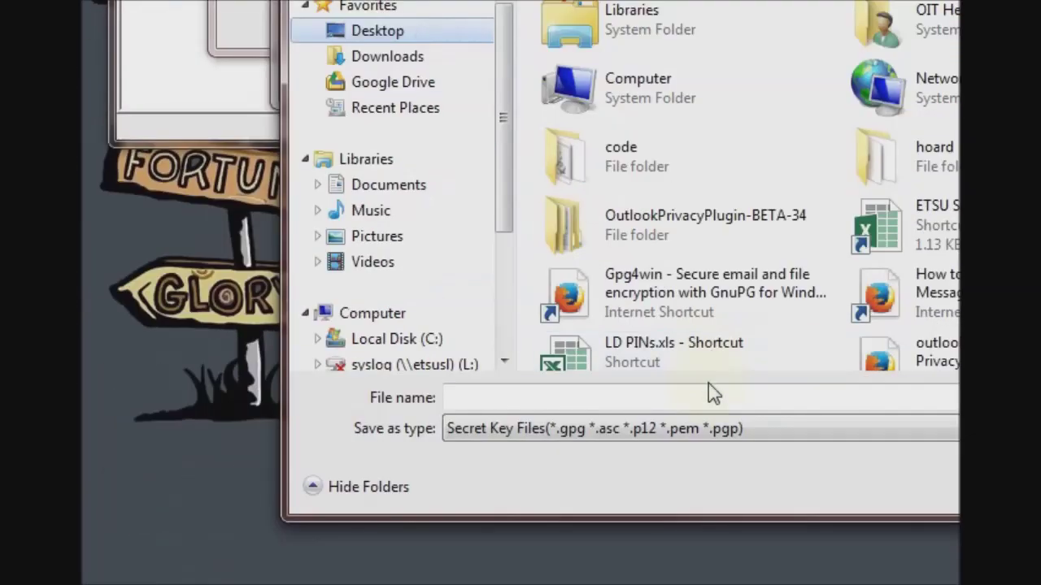
pyautogui.click(712, 393)
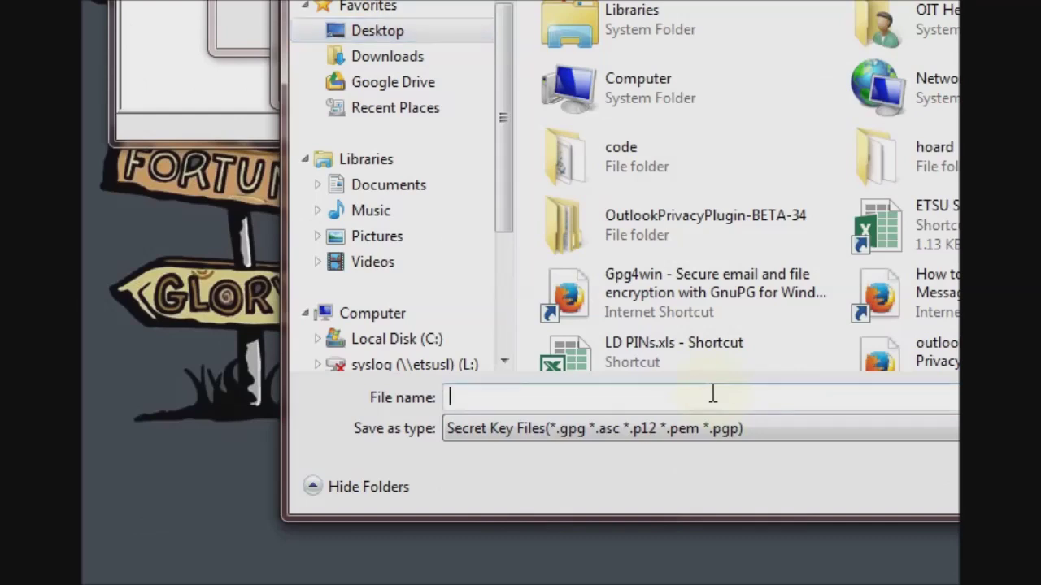
pyautogui.write('secret')
pyautogui.press('Down')
pyautogui.press('Return')
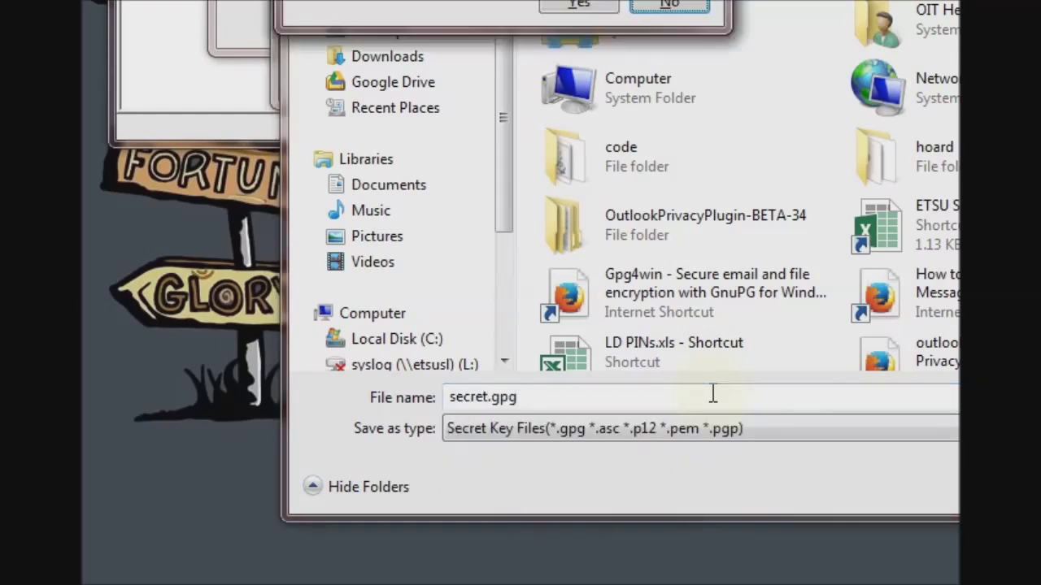
# - Confirm replacing the existing secret.gpg, finish the export and close the wizard
pyautogui.press('Return')
pyautogui.press('Return')
pyautogui.press('Left')
pyautogui.press('Return')
pyautogui.press('Return')
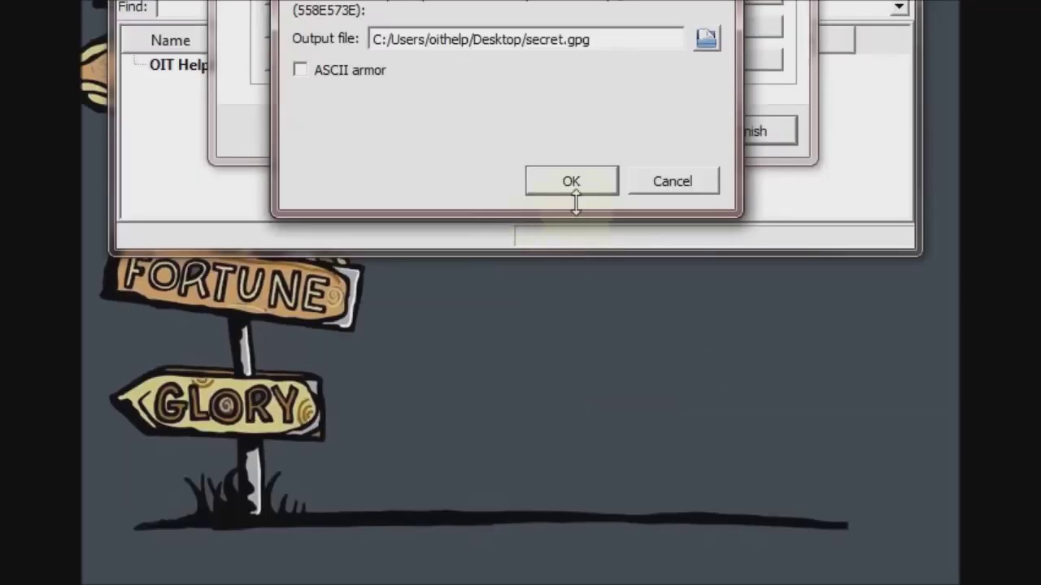
pyautogui.click(574, 184)
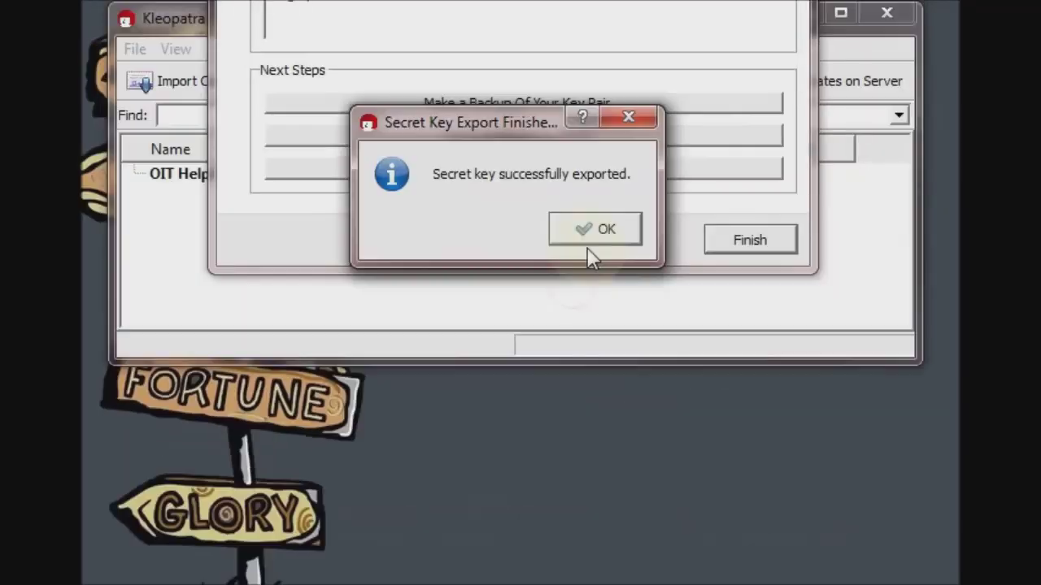
pyautogui.click(592, 230)
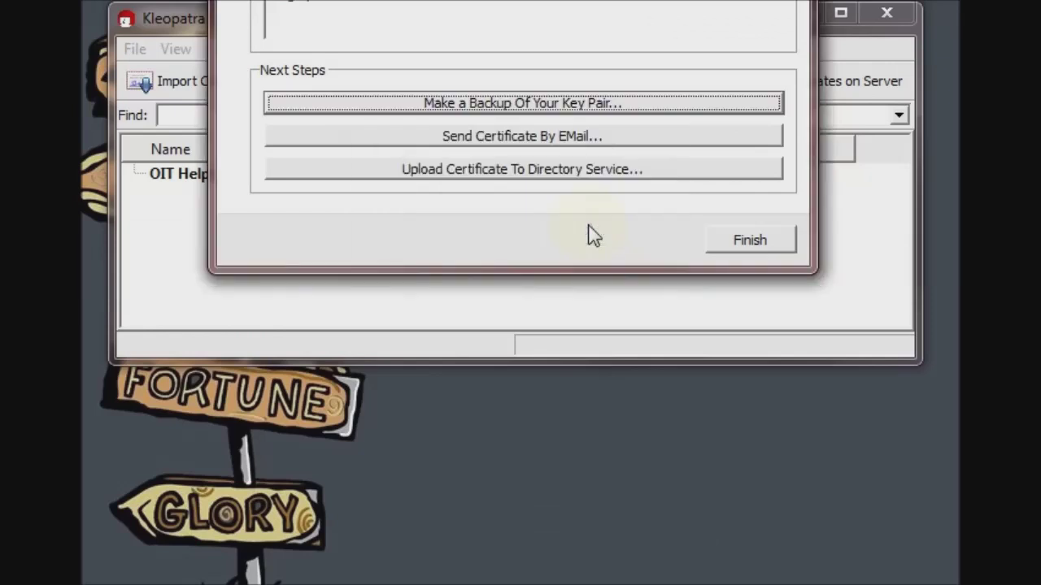
pyautogui.click(732, 234)
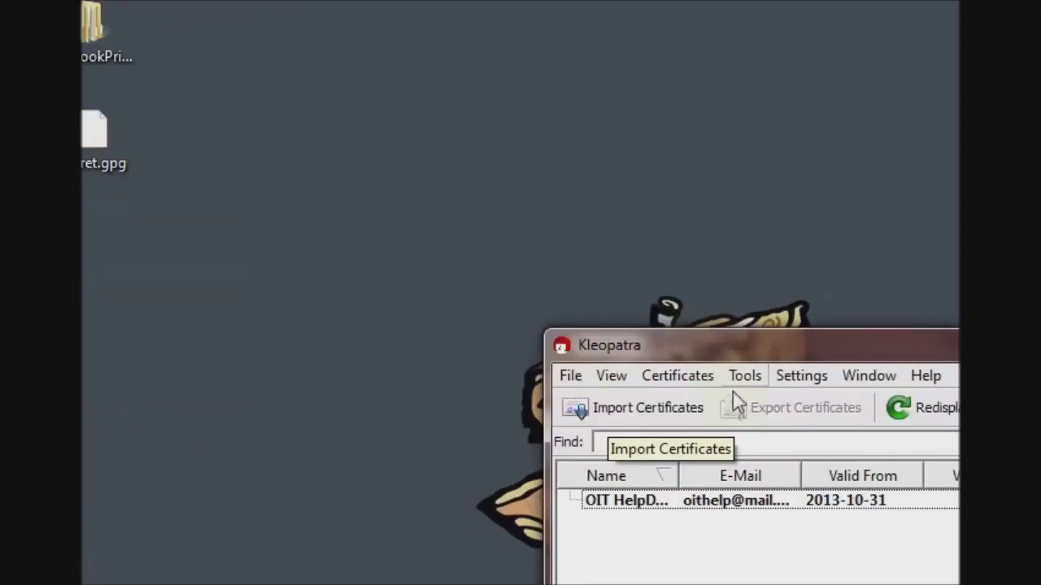
# - Export the OIT HelpDesk certificate, renaming the .asc file to the help desk address plus 'pubkey'
pyautogui.moveTo(671, 503)
pyautogui.click(671, 396)
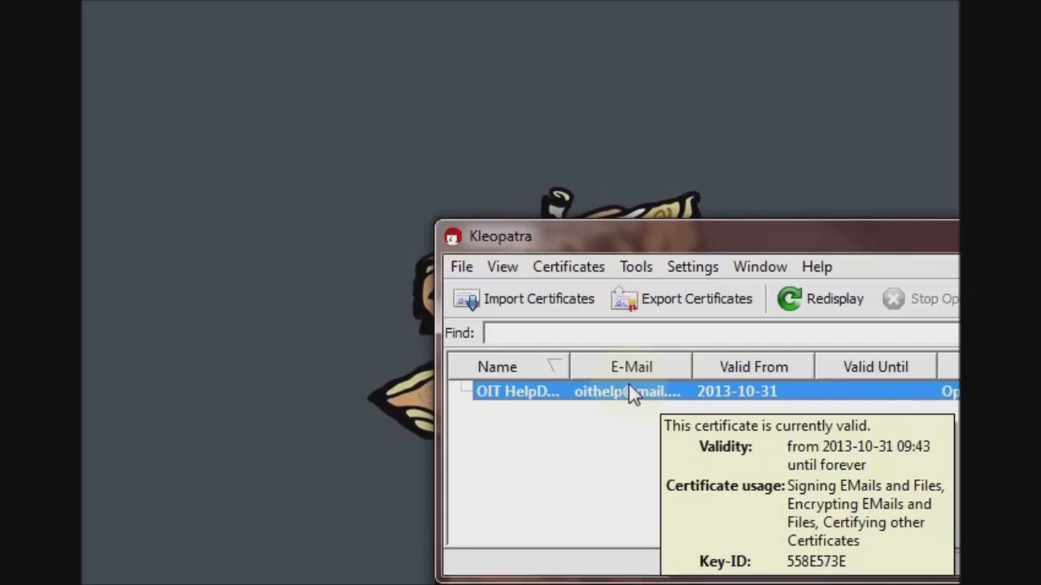
pyautogui.click(672, 313)
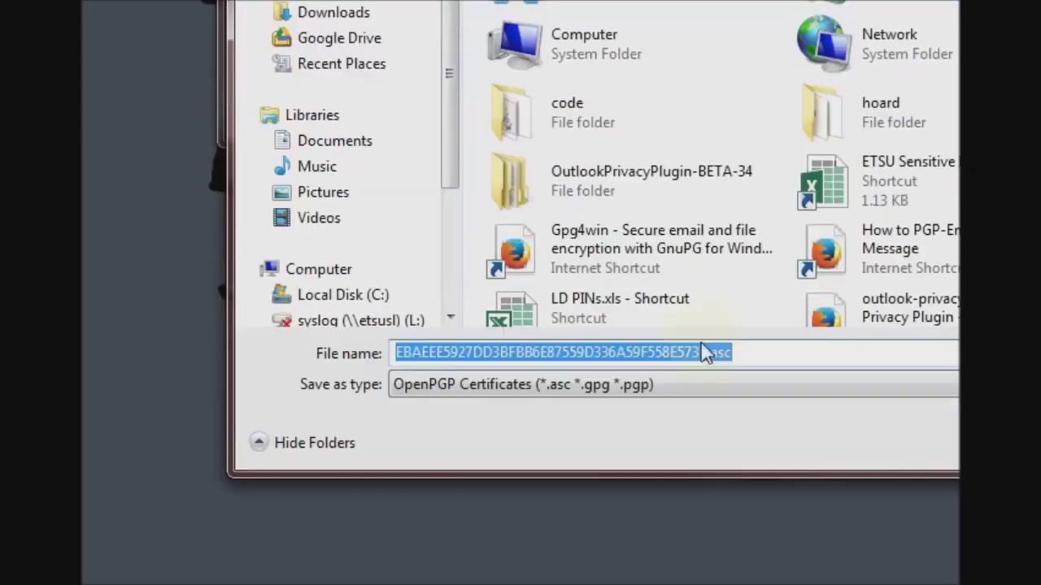
pyautogui.click(706, 352)
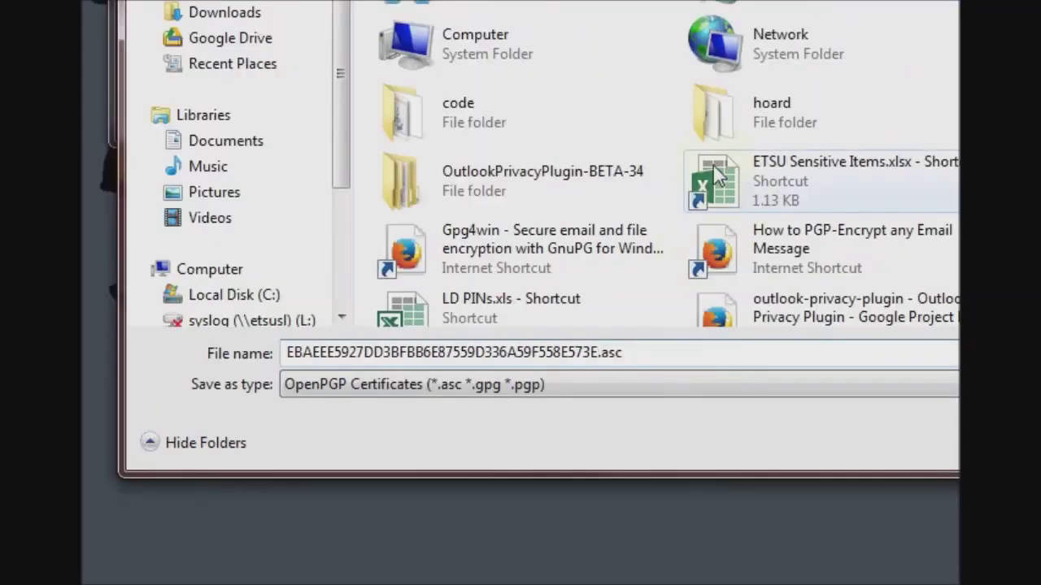
pyautogui.hotkey('shift', 'Home')
pyautogui.hotkey('ctrl', 'c')
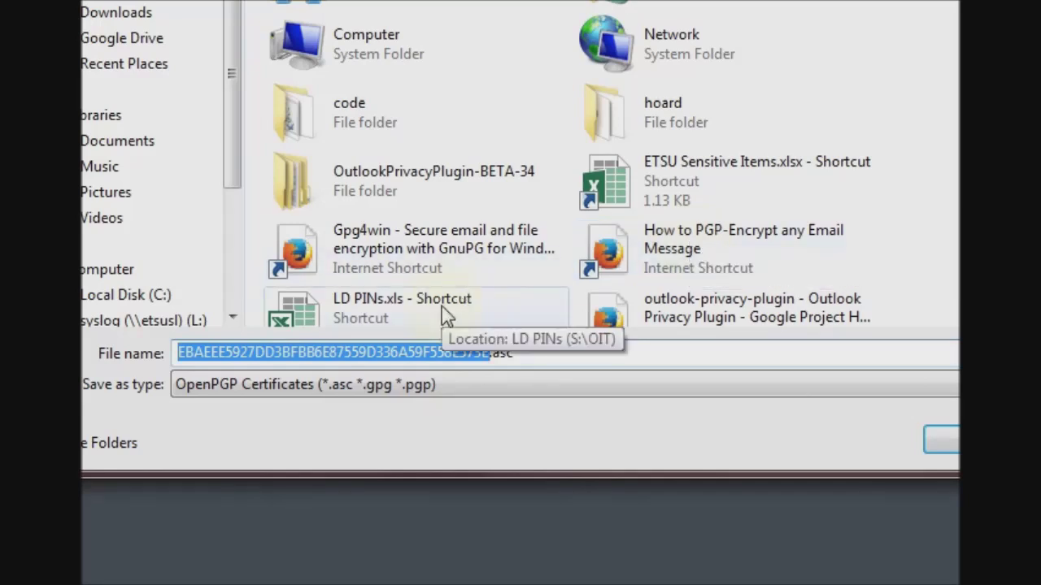
pyautogui.press('BackSpace')
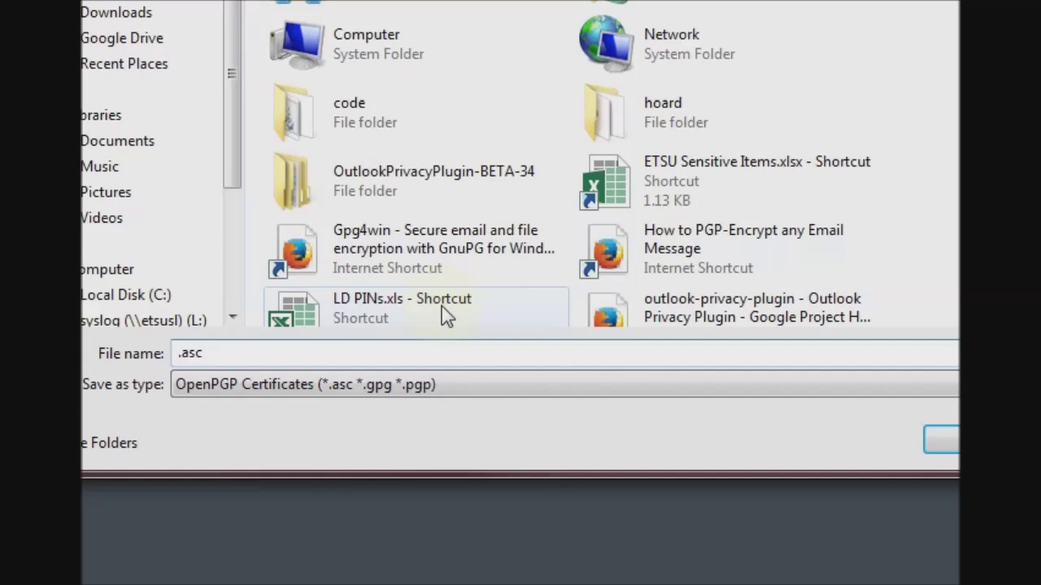
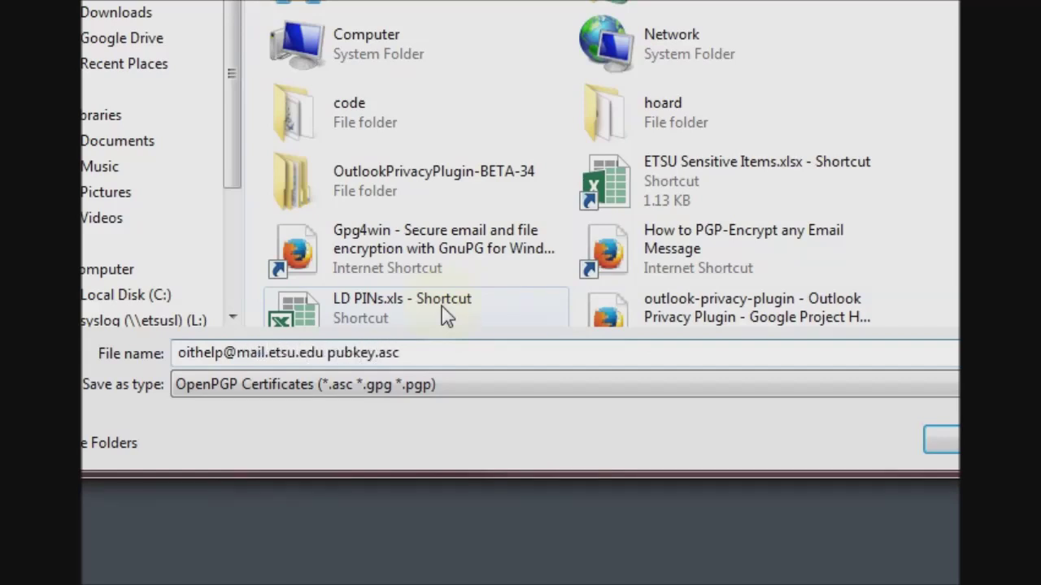
pyautogui.press('Return')
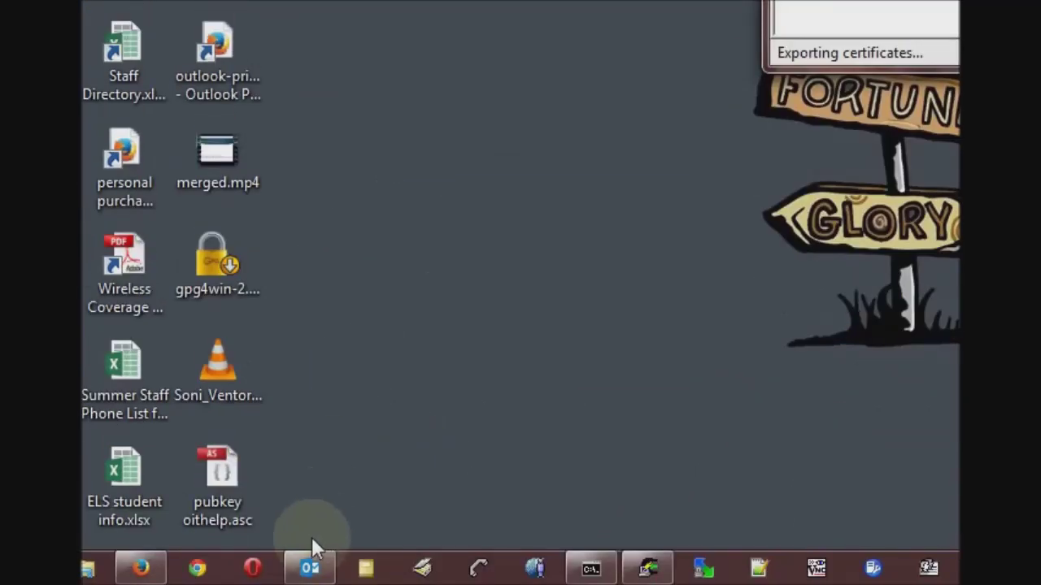
# - In Outlook, start a new e-mail to the Gmail contact with subject 'public key.'
pyautogui.click(311, 572)
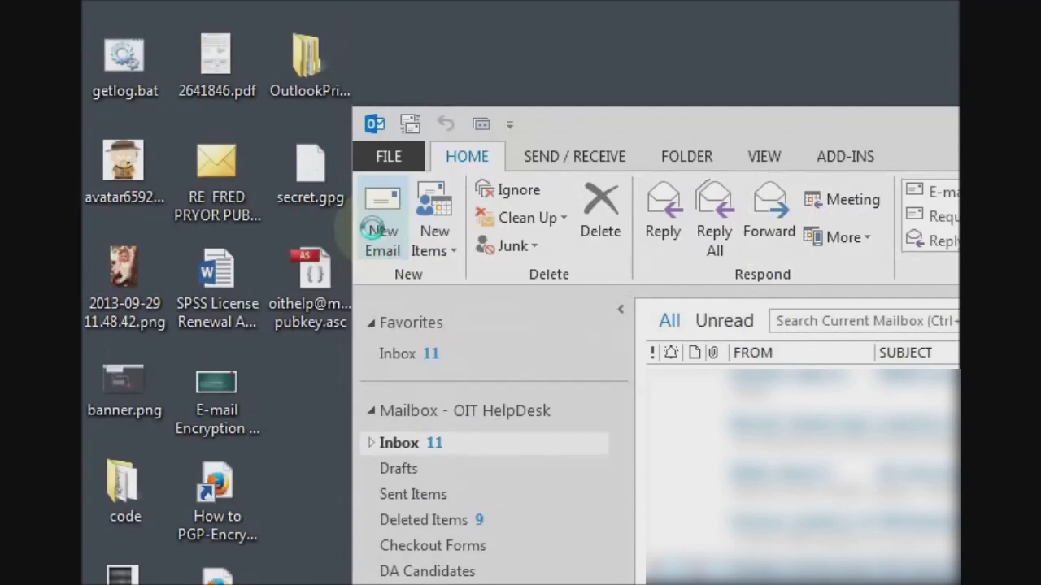
pyautogui.click(378, 228)
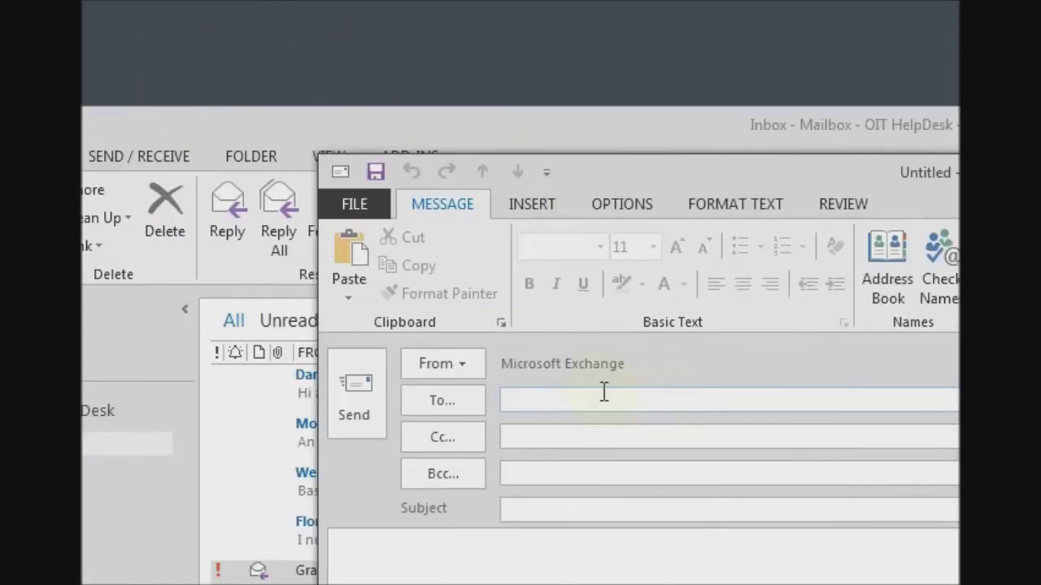
pyautogui.write('creepy')
pyautogui.press('Return')
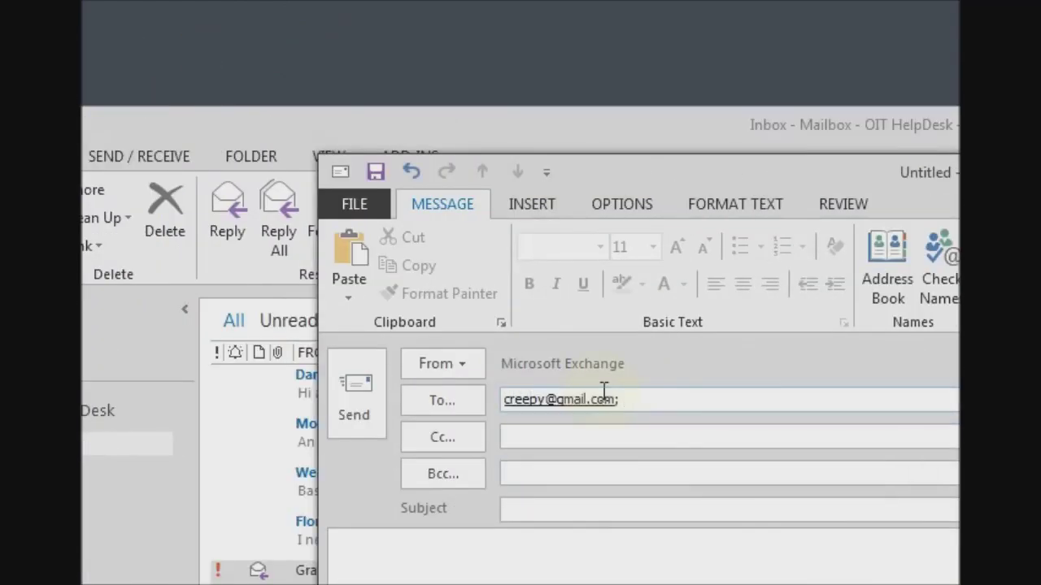
pyautogui.press('Tab')
pyautogui.press('Tab')
pyautogui.press('Tab')
pyautogui.write('public key.')
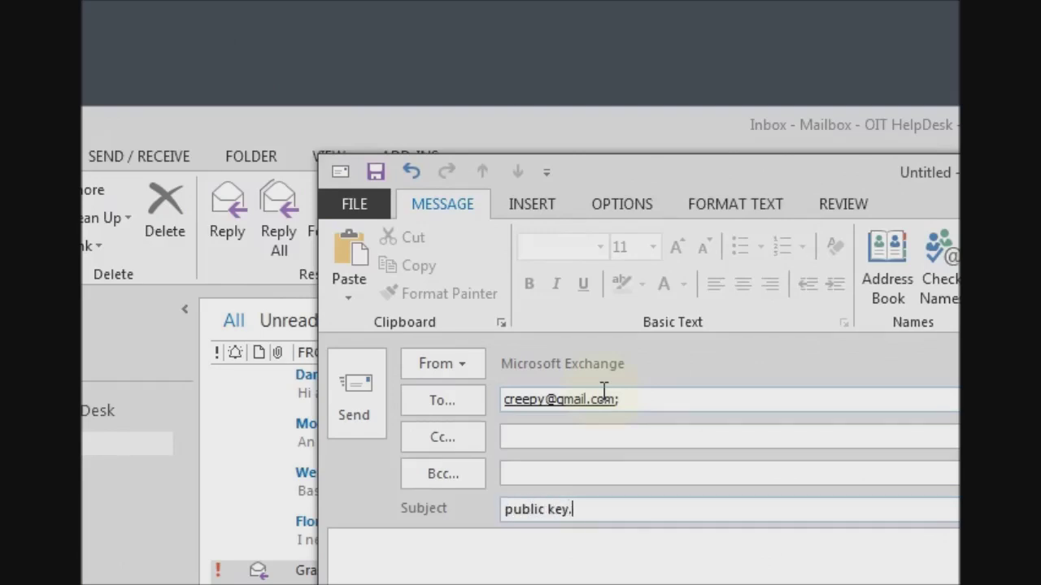
pyautogui.press('Tab')
# - Put 'fingerprint' and the pasted key fingerprint in the body, attach pubkey.asc, and send
pyautogui.write('fingerprint')
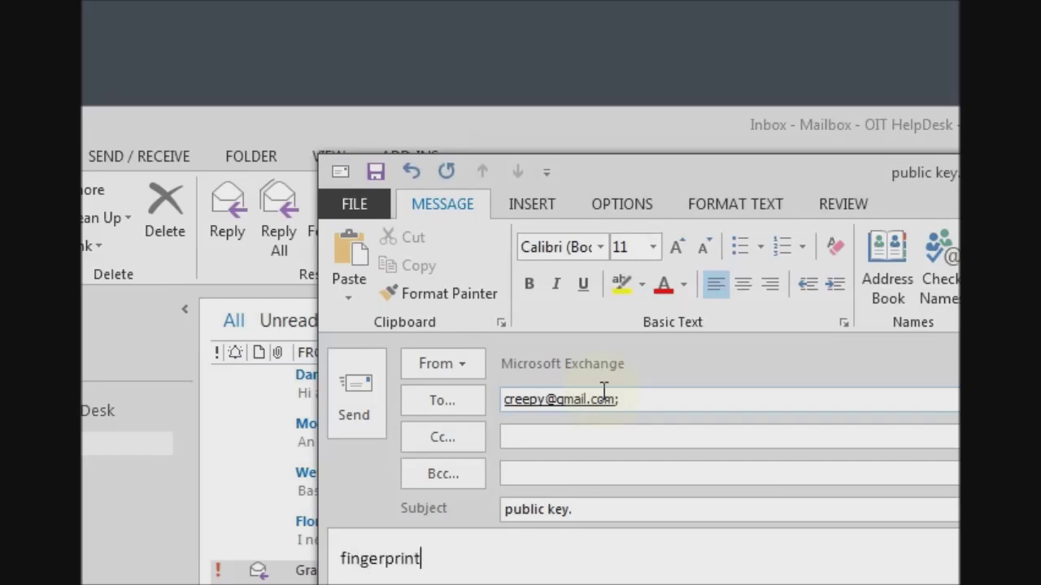
pyautogui.hotkey('ctrl', 'v')
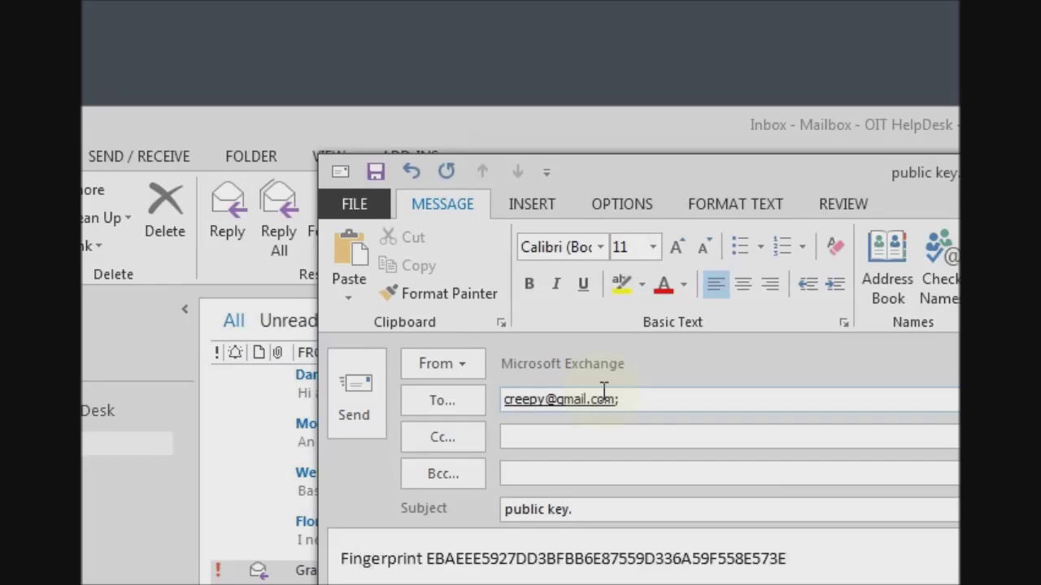
pyautogui.press('Return')
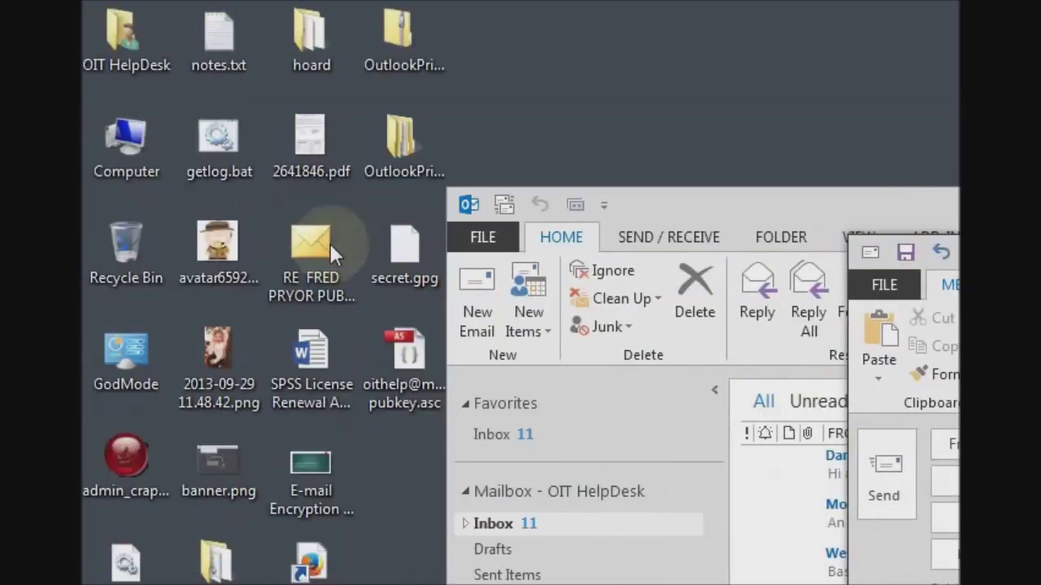
pyautogui.moveTo(399, 349); pyautogui.dragTo(674, 403)
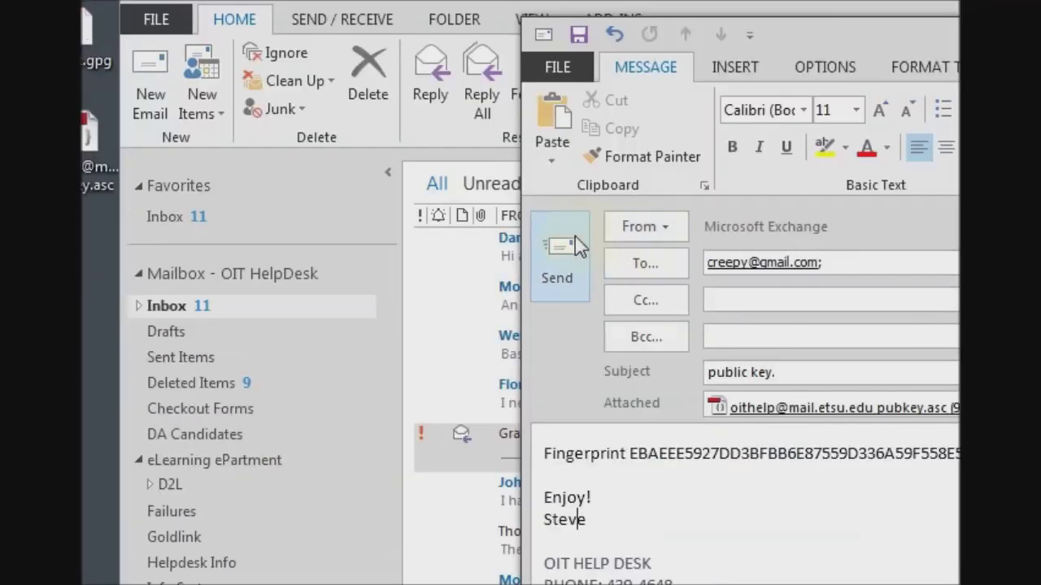
pyautogui.click(573, 248)
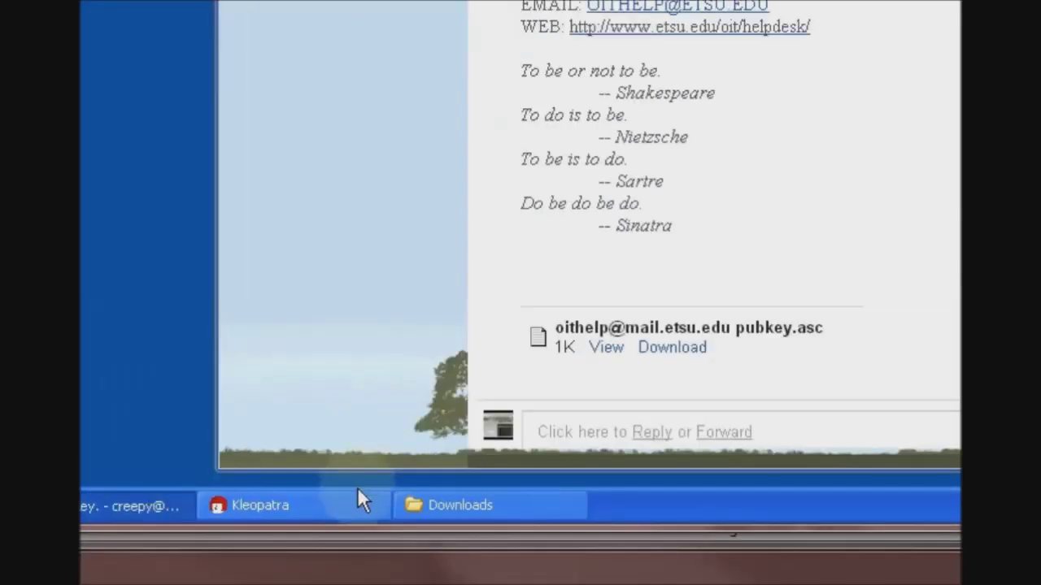
# - Raise the Downloads folder holding pubkey.asc, then the Kleopatra window
pyautogui.click(448, 506)
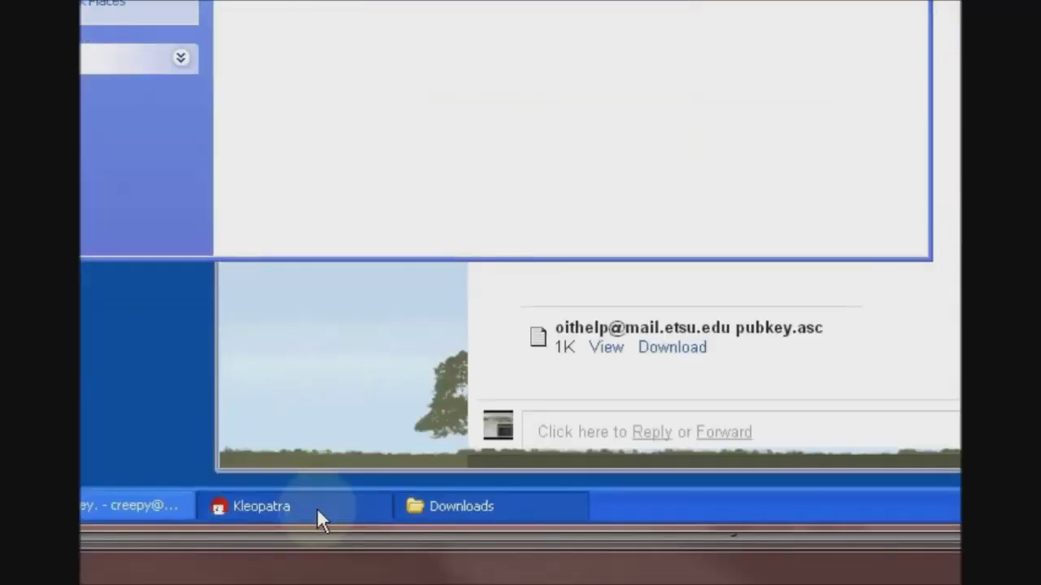
pyautogui.click(318, 508)
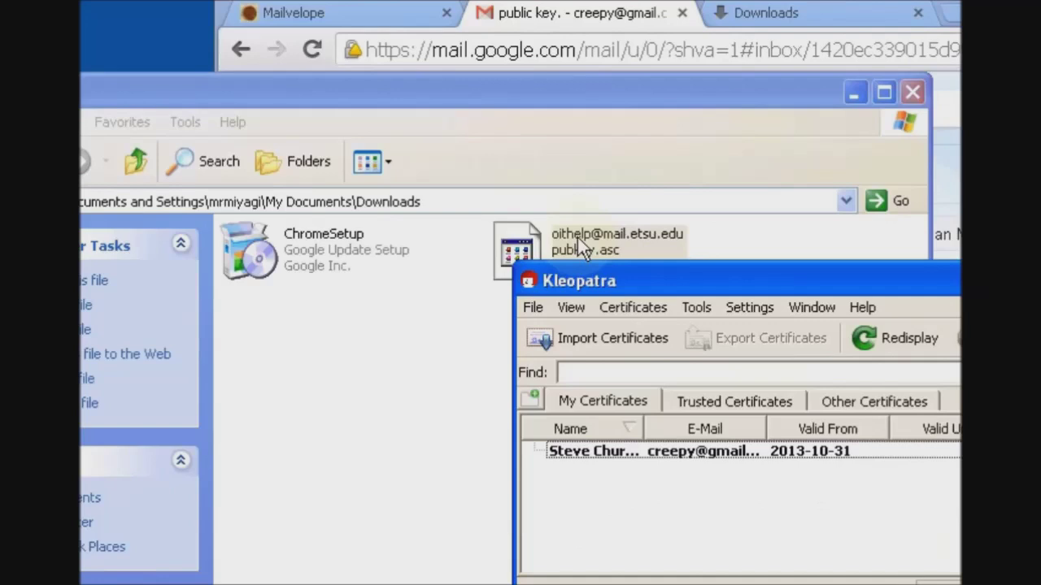
# - Drop the downloaded pubkey.asc onto Kleopatra and import the OIT HelpDesk certificate
pyautogui.moveTo(577, 237); pyautogui.dragTo(678, 473)
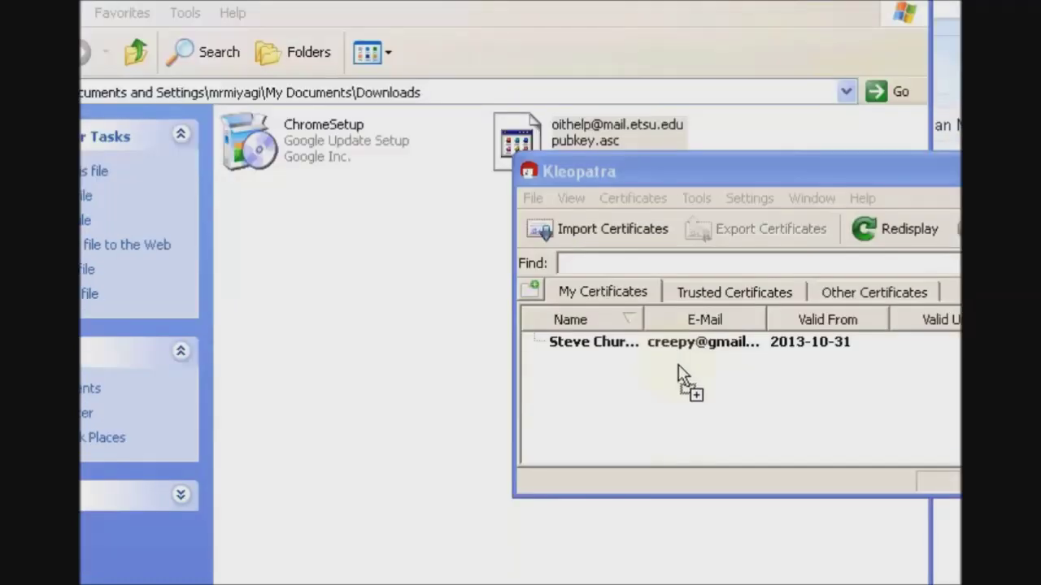
pyautogui.moveTo(679, 366); pyautogui.dragTo(679, 366)
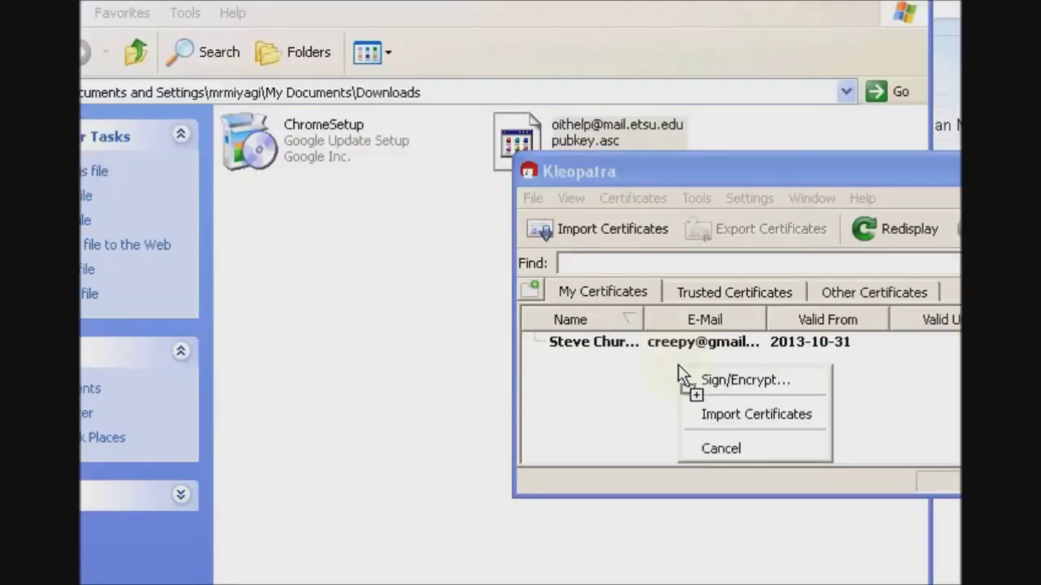
pyautogui.click(712, 413)
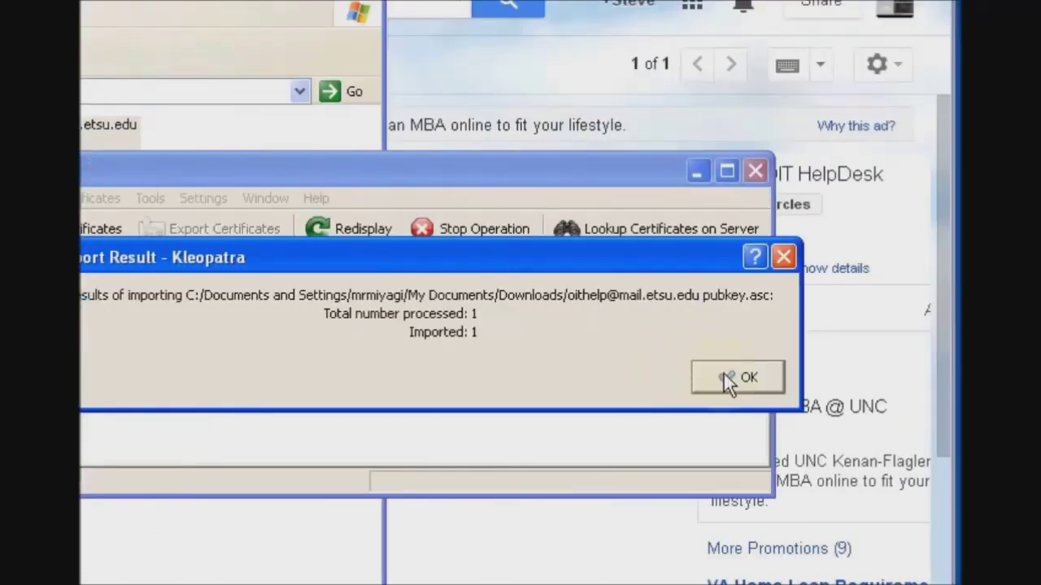
pyautogui.click(736, 377)
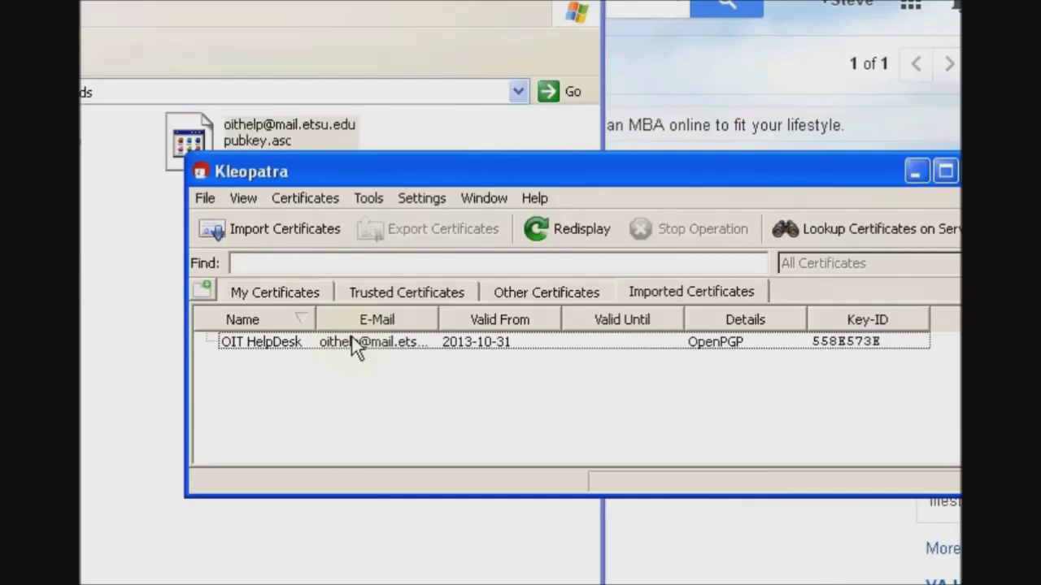
# - Compare the Trusted Certificates and Imported Certificates lists for the new certificate
pyautogui.moveTo(361, 347)
pyautogui.click(430, 289)
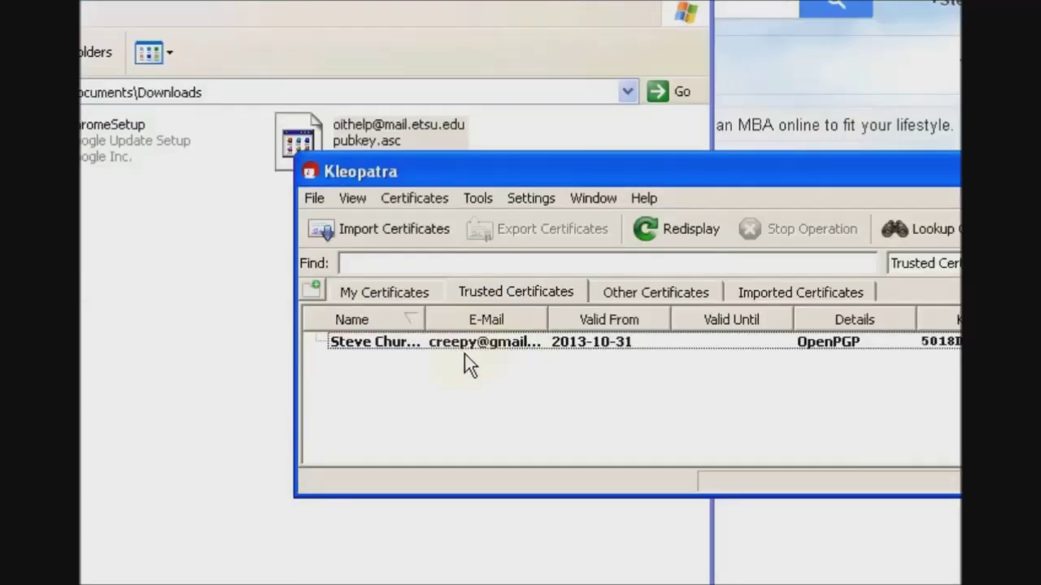
pyautogui.click(692, 295)
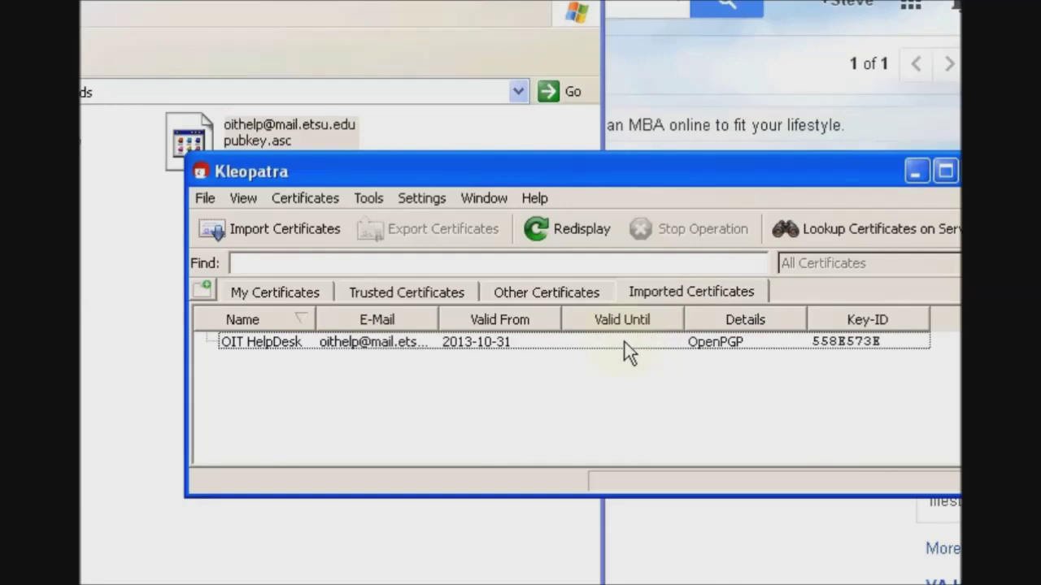
pyautogui.moveTo(612, 343)
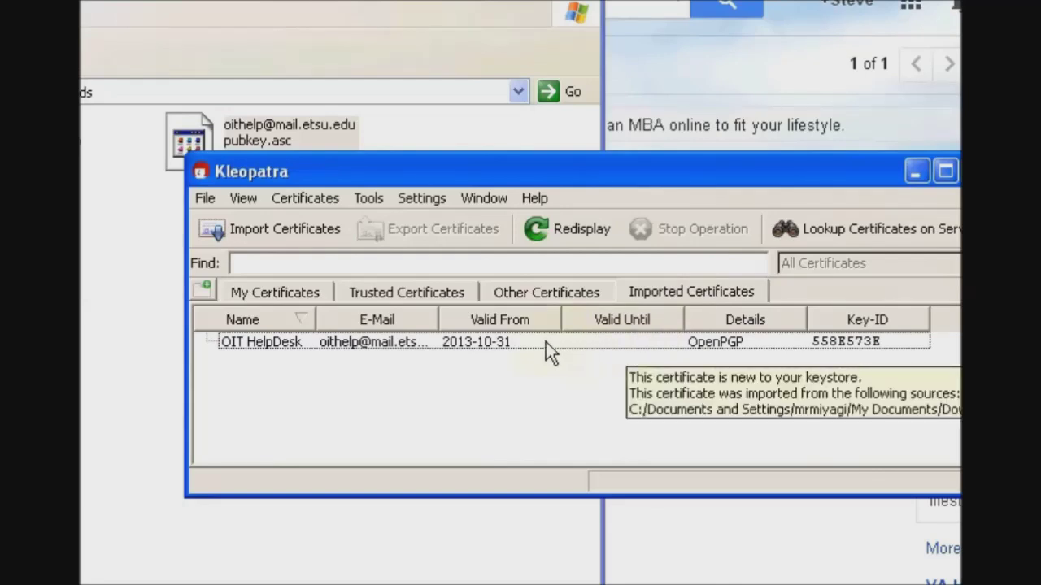
pyautogui.click(426, 295)
pyautogui.click(721, 286)
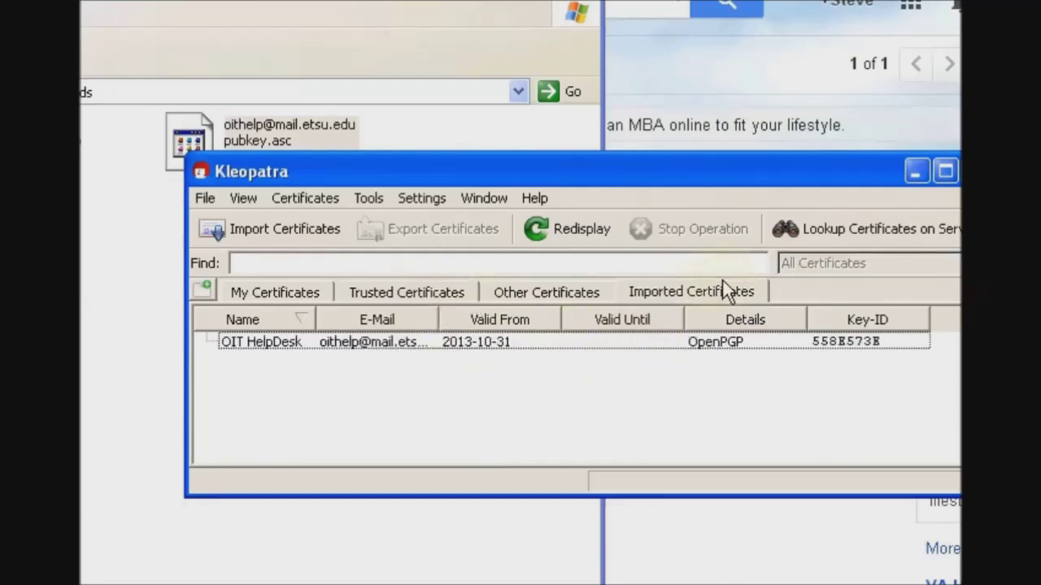
# - Set the OIT HelpDesk certificate's owner trust to 'I believe checks are very accurate'
pyautogui.rightClick(471, 354)
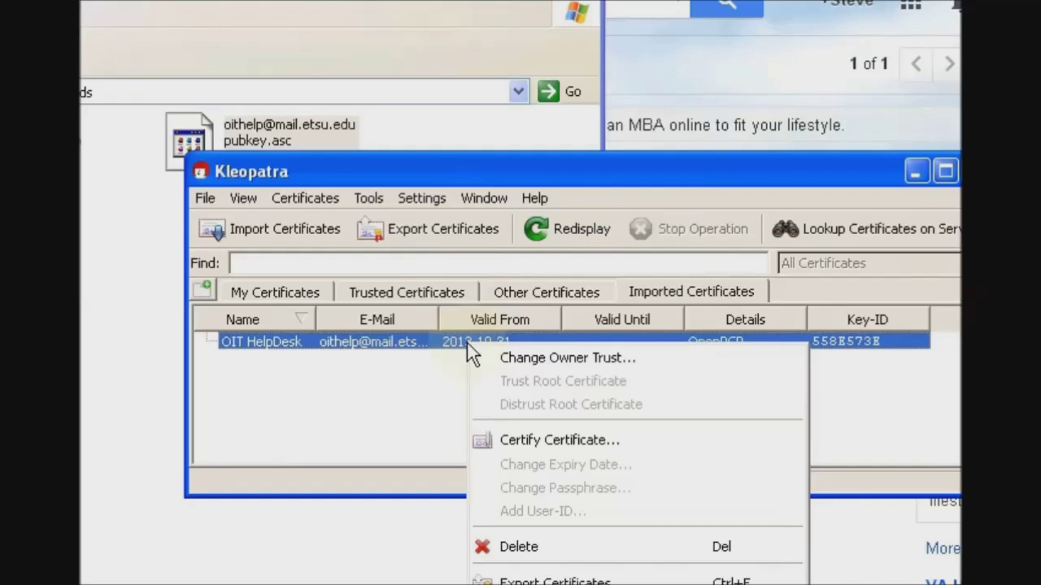
pyautogui.click(519, 358)
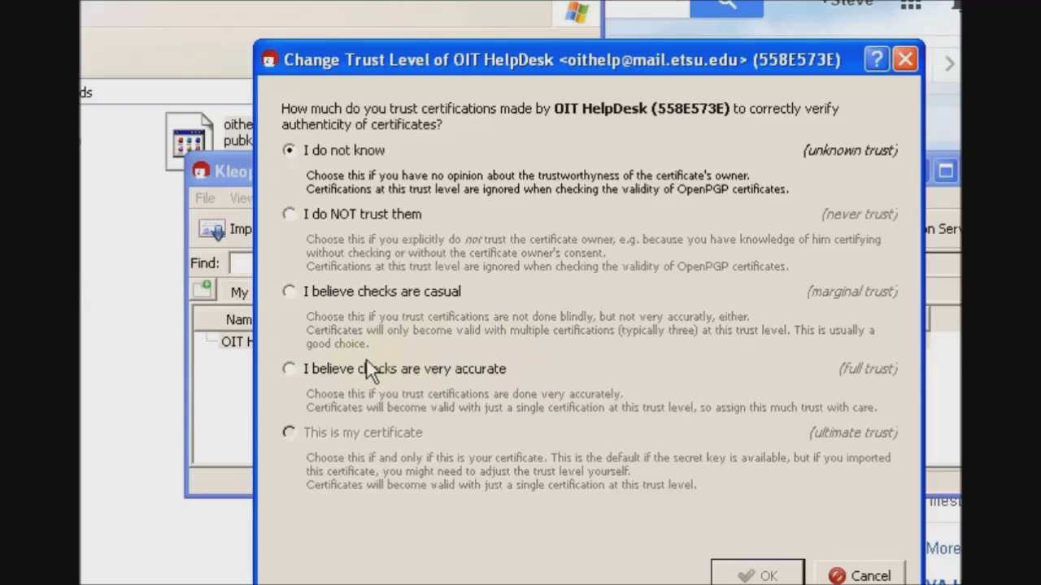
pyautogui.click(309, 371)
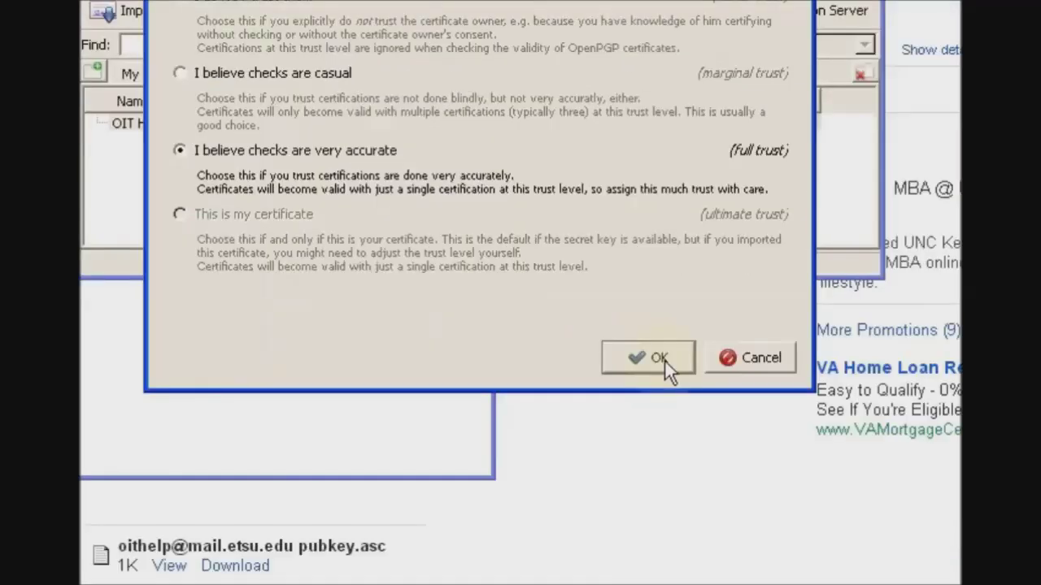
pyautogui.click(659, 358)
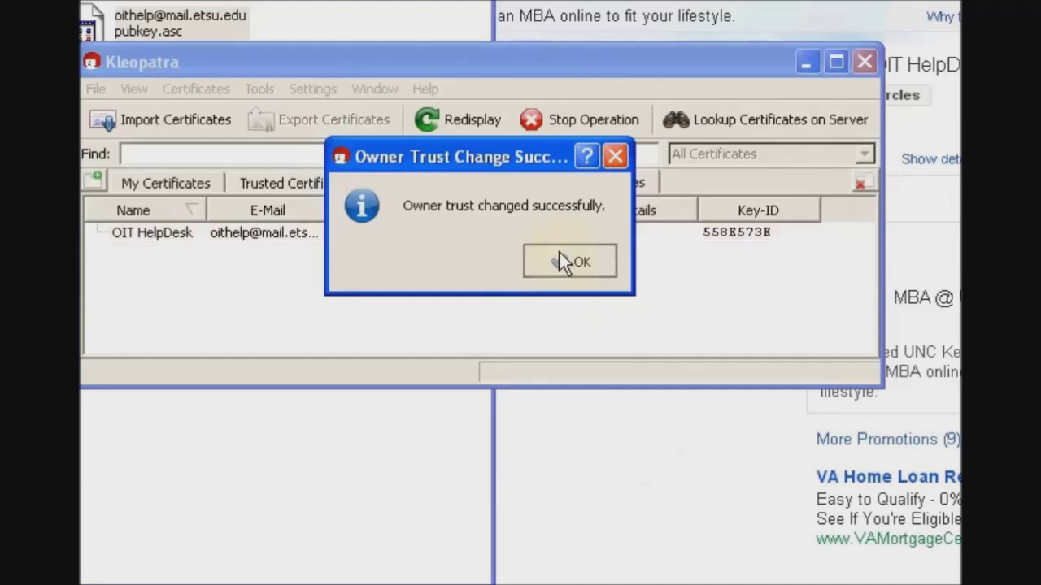
pyautogui.click(561, 260)
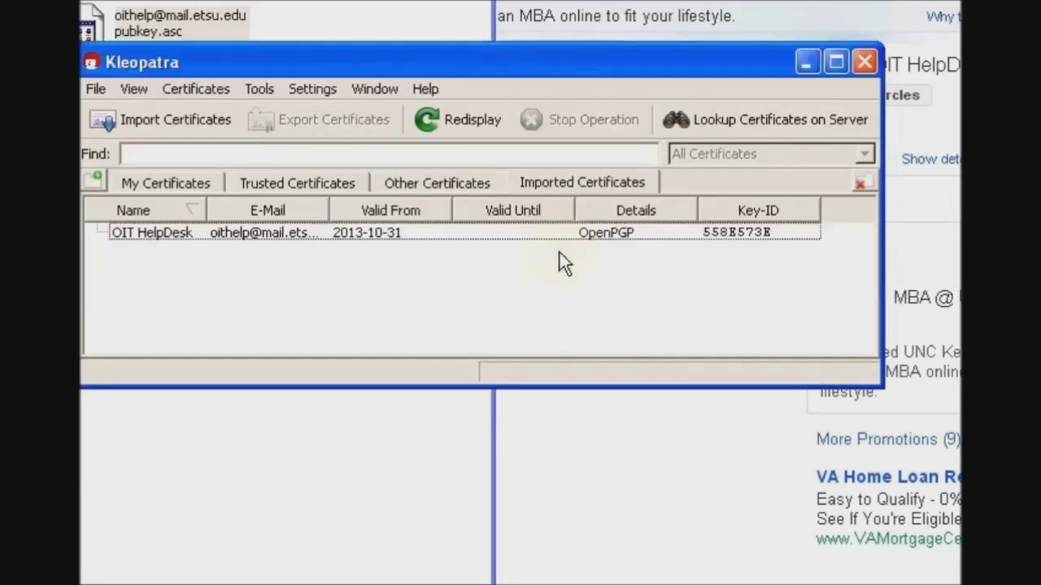
# - Select the OIT HelpDesk certificate in the imported list and start Certify Certificate
pyautogui.rightClick(364, 234)
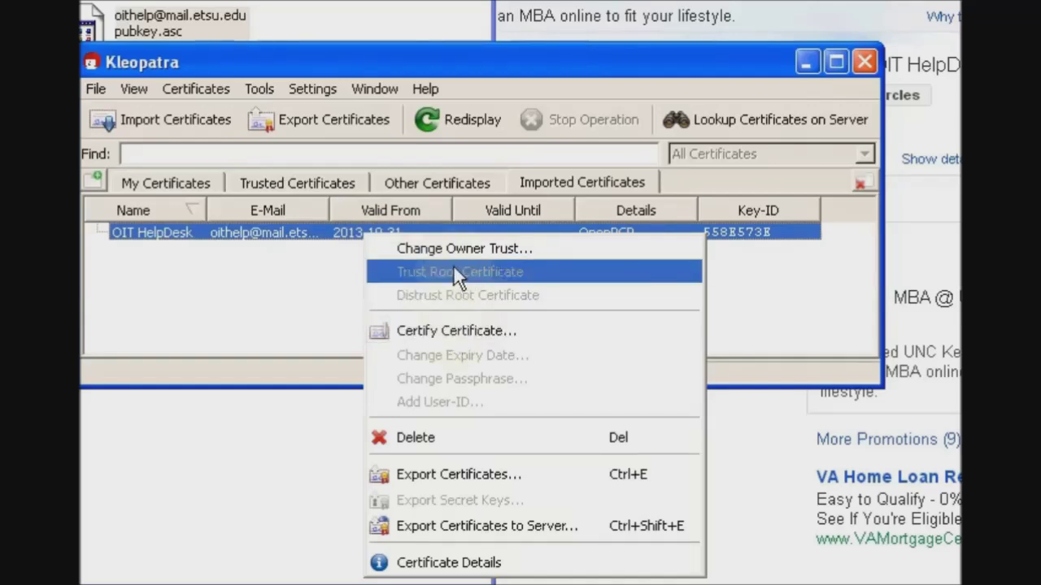
pyautogui.click(255, 273)
pyautogui.click(453, 185)
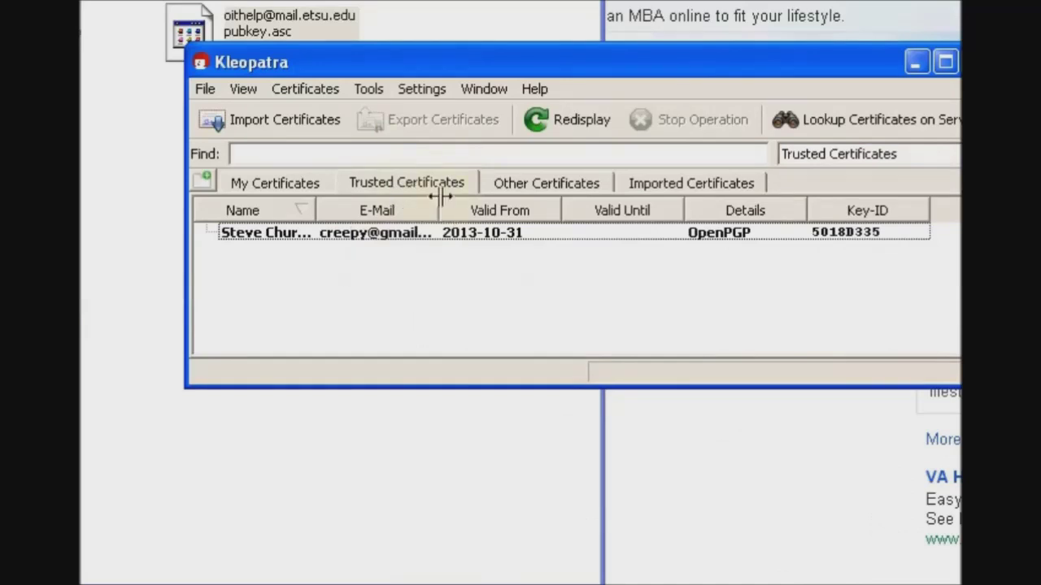
pyautogui.click(660, 185)
pyautogui.click(483, 233)
pyautogui.rightClick(484, 234)
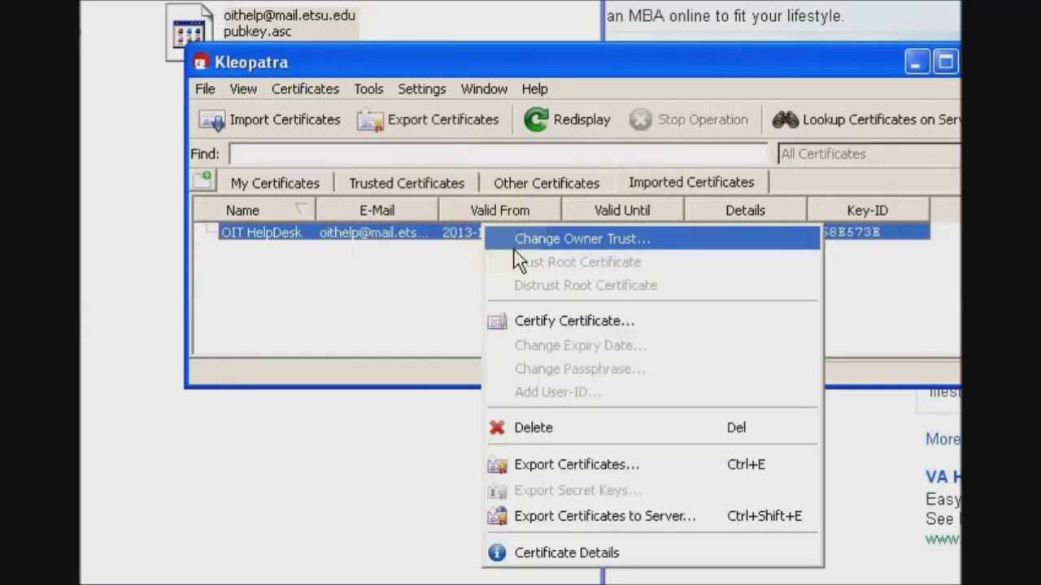
pyautogui.click(541, 319)
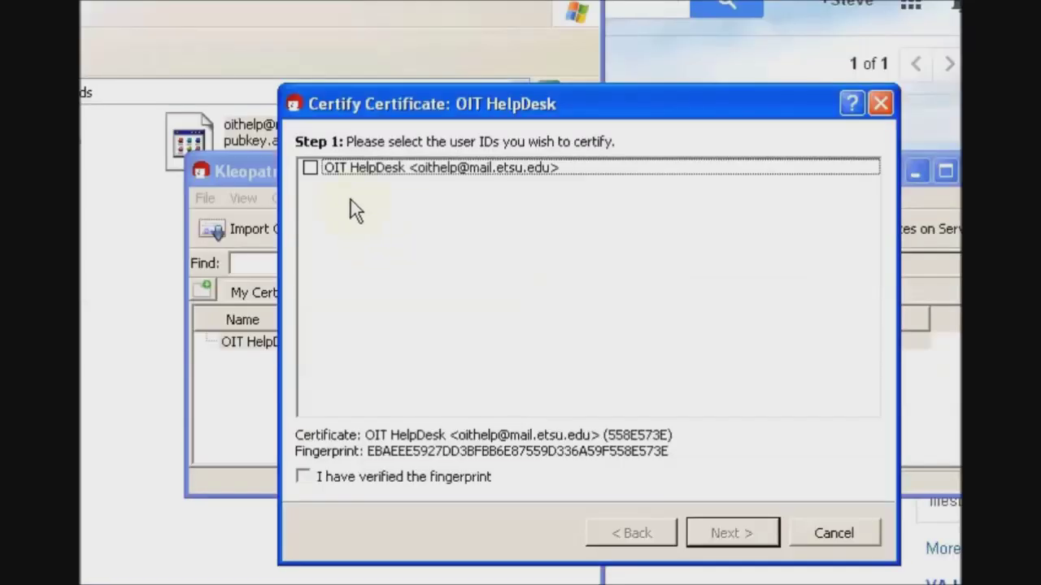
# - Certify the OIT HelpDesk user ID and fingerprint for yourself only, unlocking with your passphrase
pyautogui.click(310, 168)
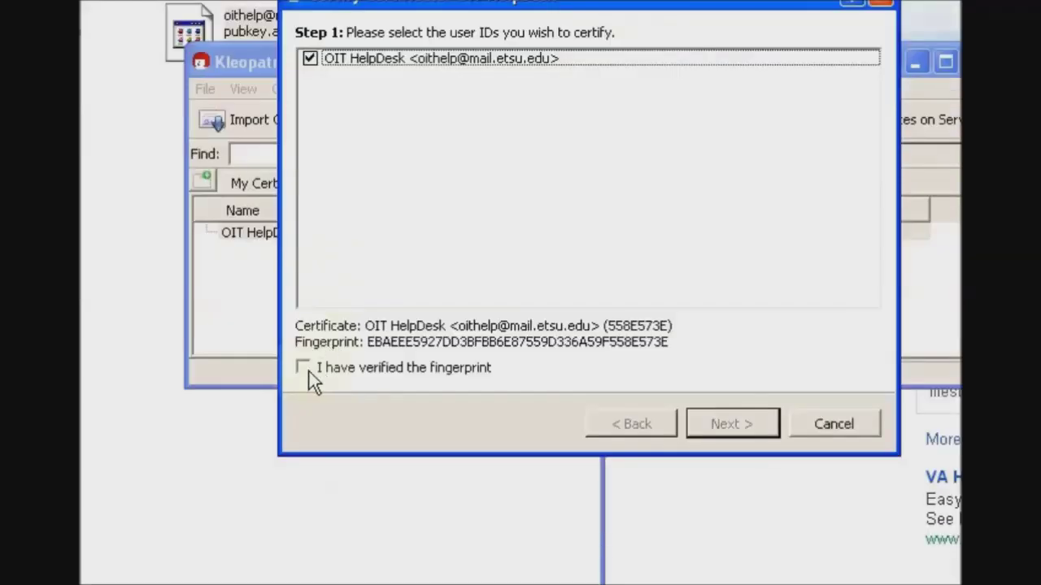
pyautogui.click(303, 367)
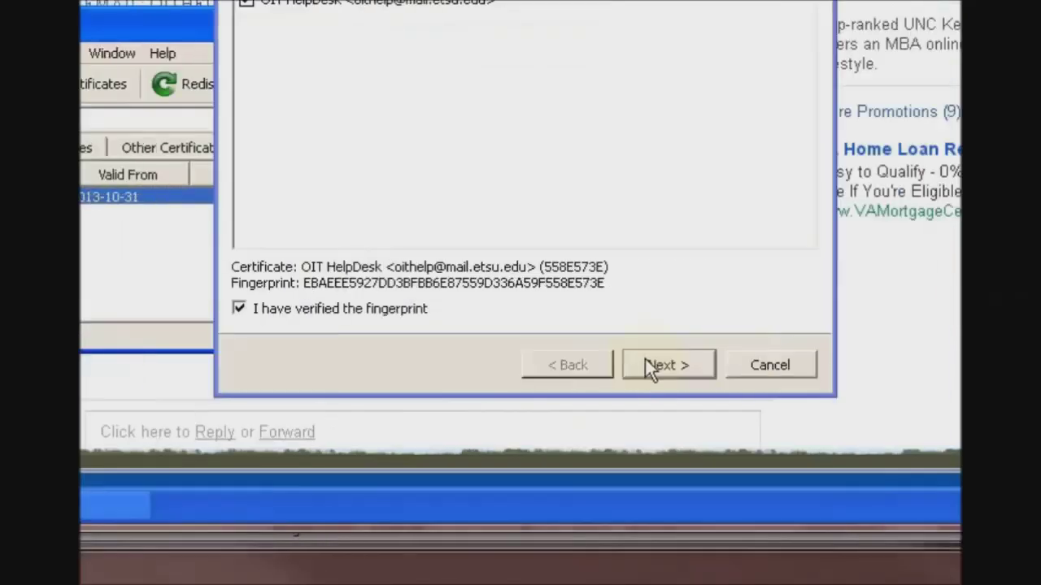
pyautogui.click(758, 469)
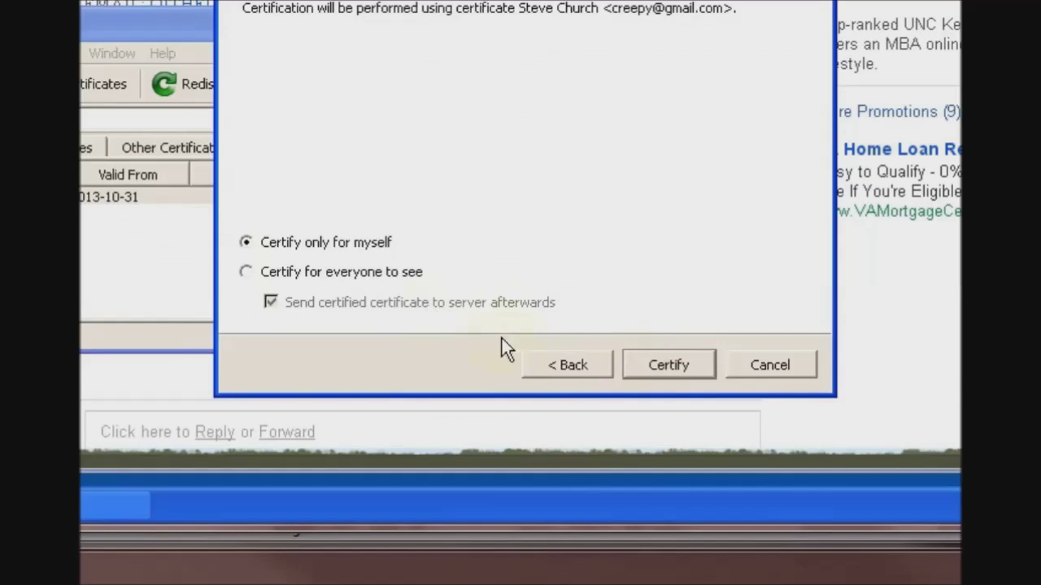
pyautogui.click(668, 370)
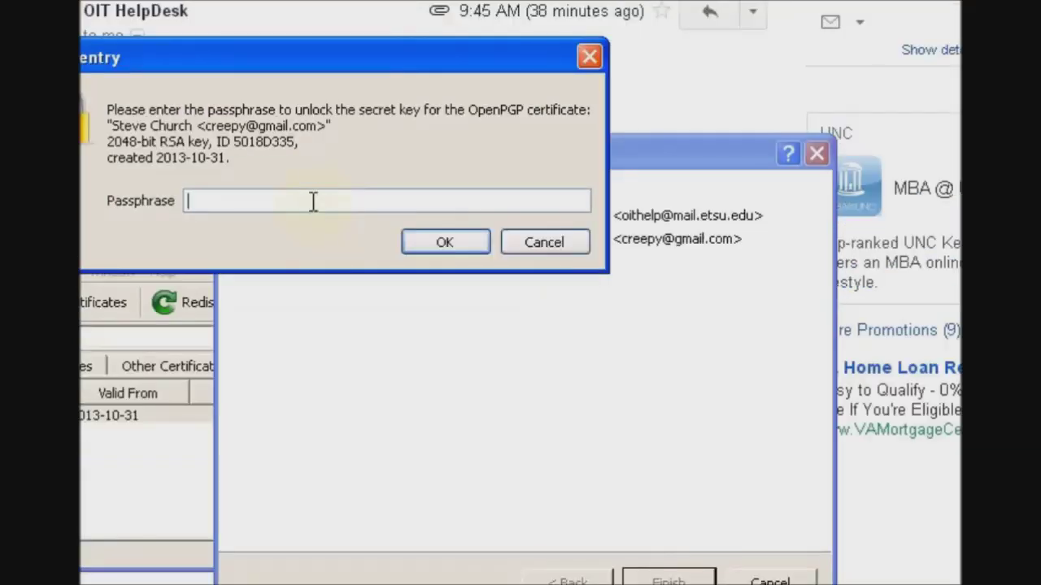
pyautogui.write('************')
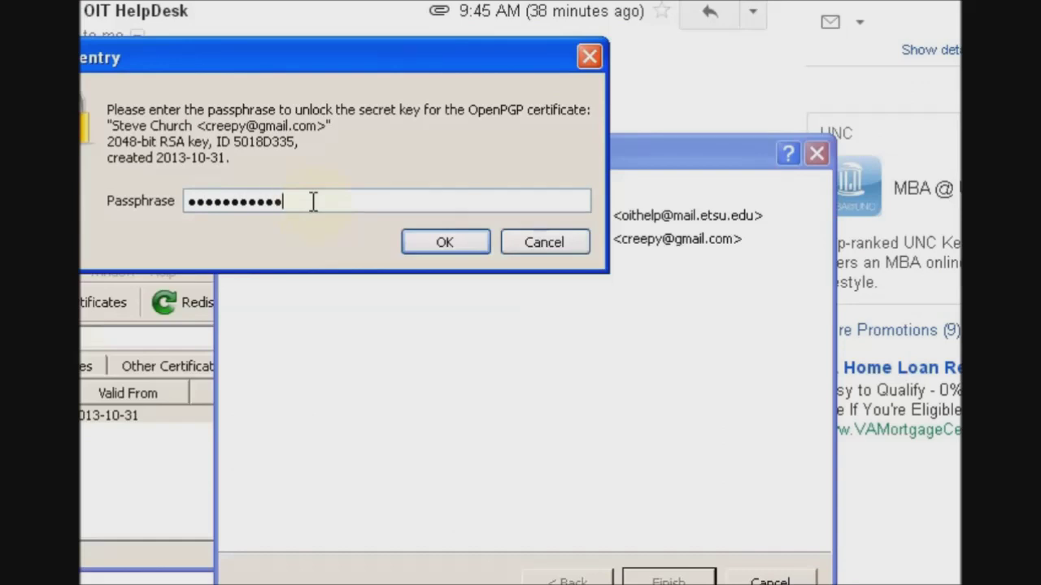
pyautogui.press('Return')
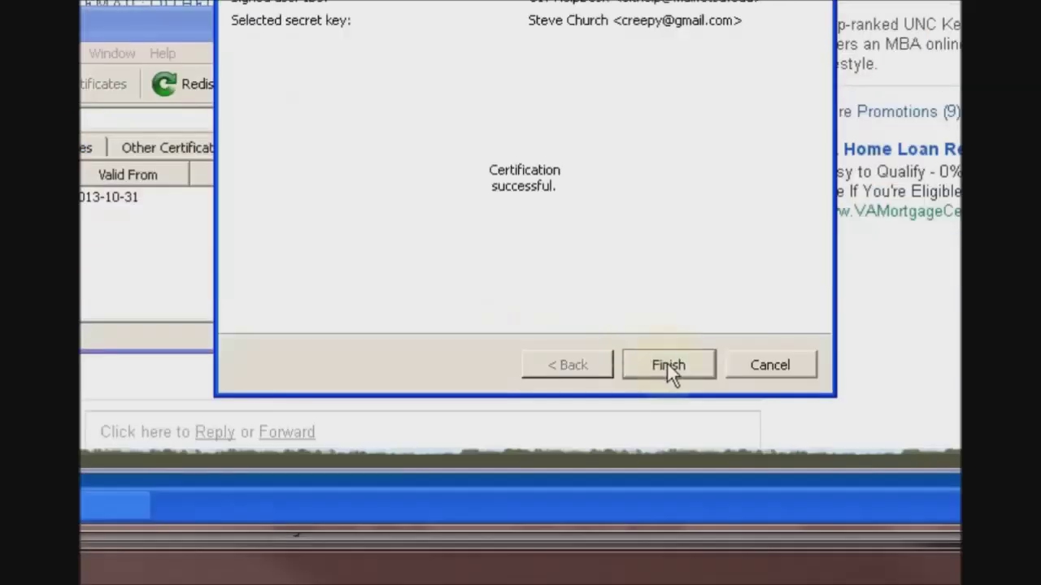
pyautogui.click(666, 472)
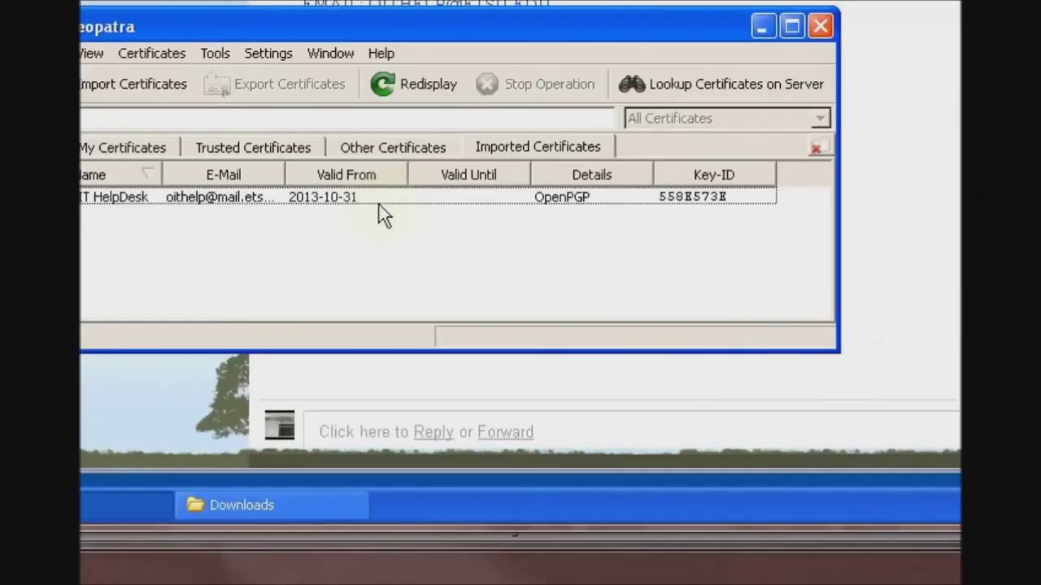
# - Check that the OIT HelpDesk and your own certificates are valid, then return to Gpg4win Setup
pyautogui.click(370, 195)
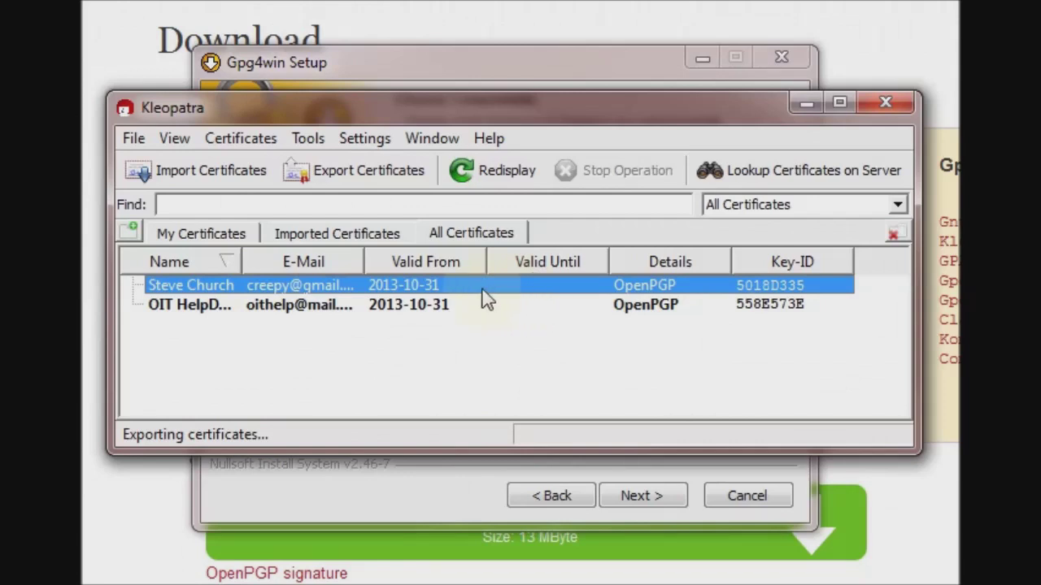
pyautogui.moveTo(318, 288)
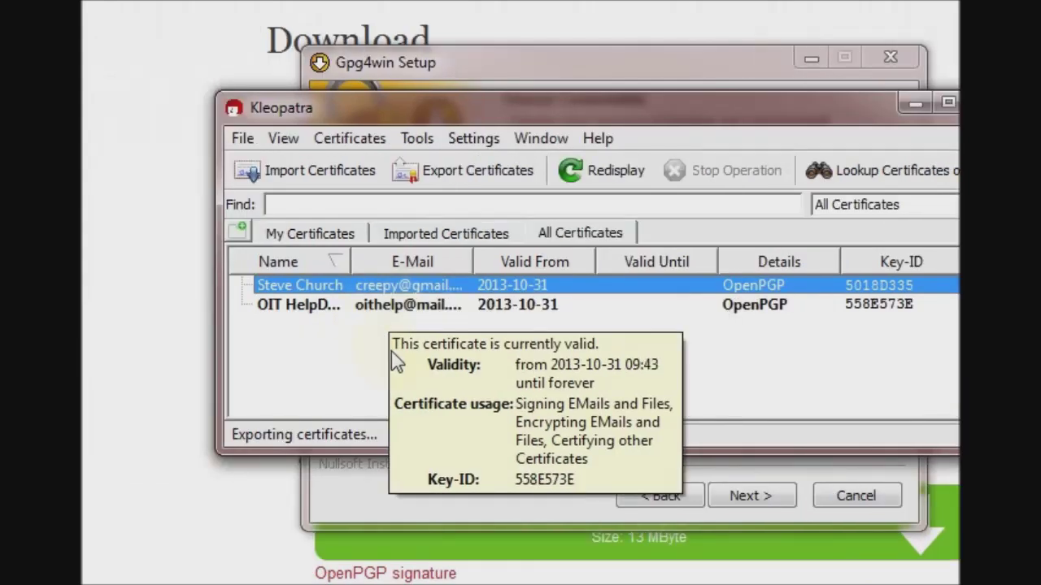
pyautogui.moveTo(380, 286)
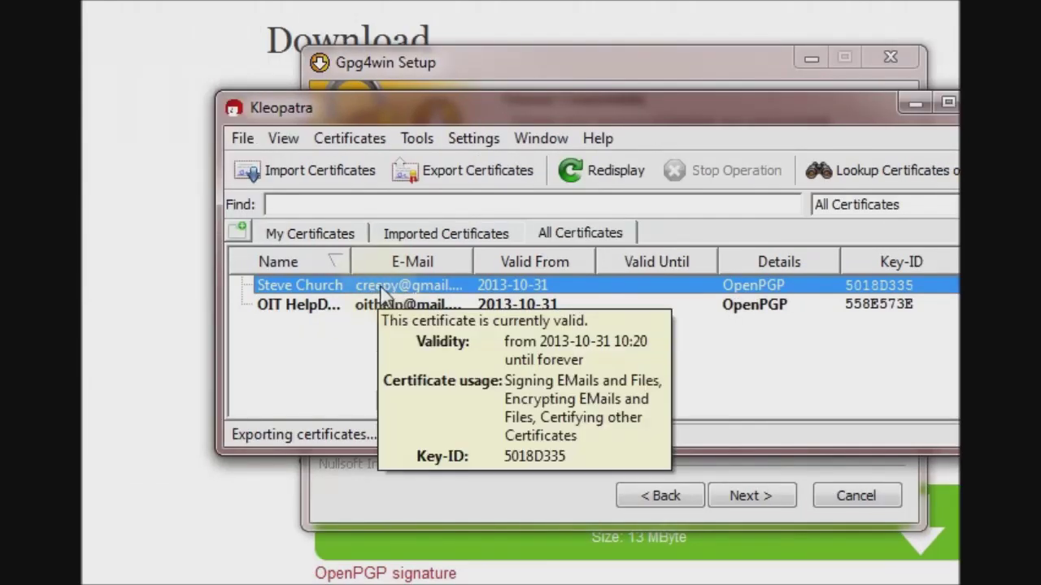
pyautogui.rightClick(429, 290)
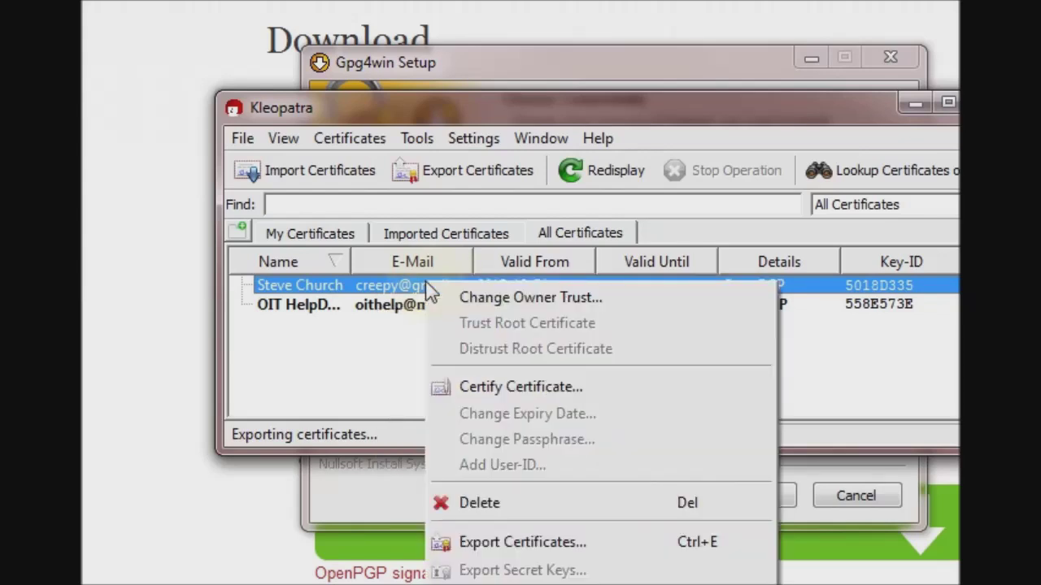
pyautogui.click(360, 355)
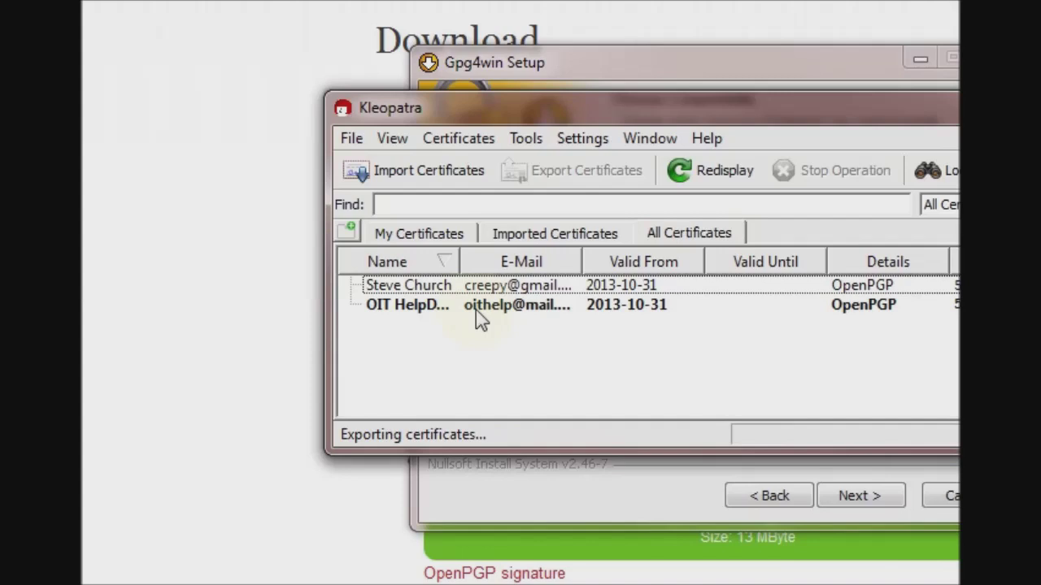
pyautogui.moveTo(476, 310)
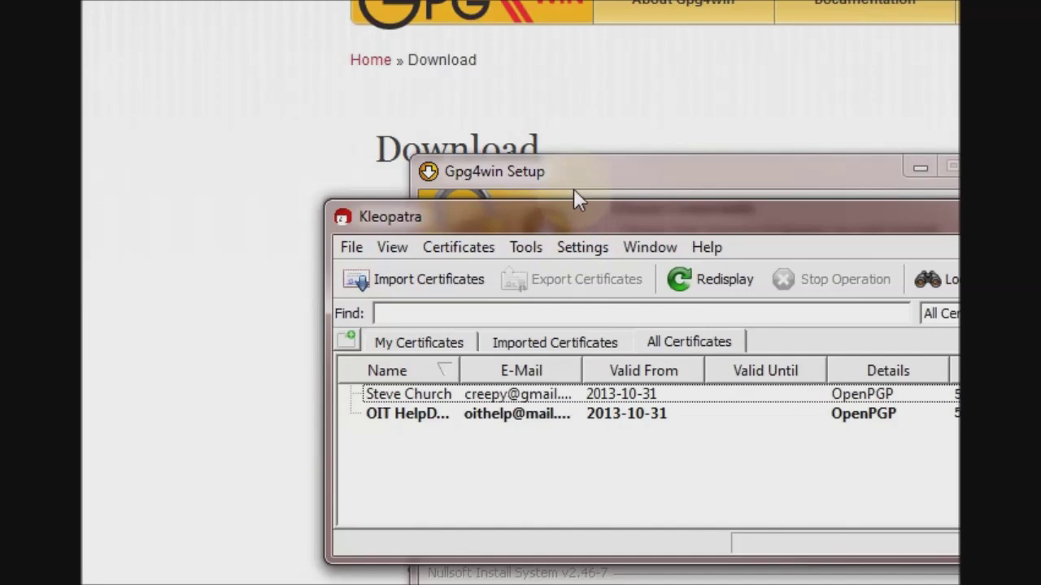
pyautogui.click(574, 195)
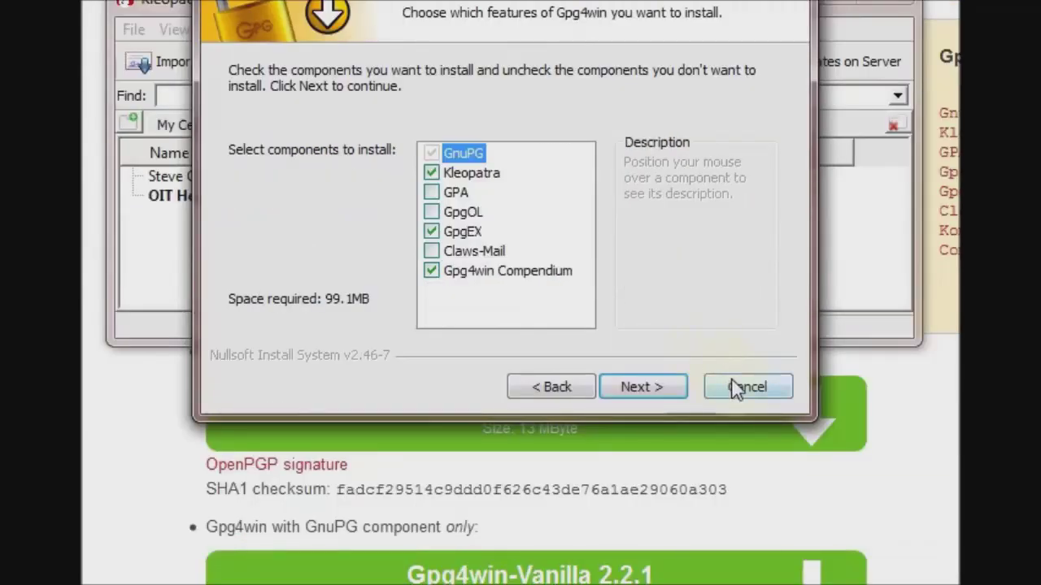
# - Cancel the Gpg4win installation and review the Outlook Privacy Plugin project page in Firefox
pyautogui.click(735, 388)
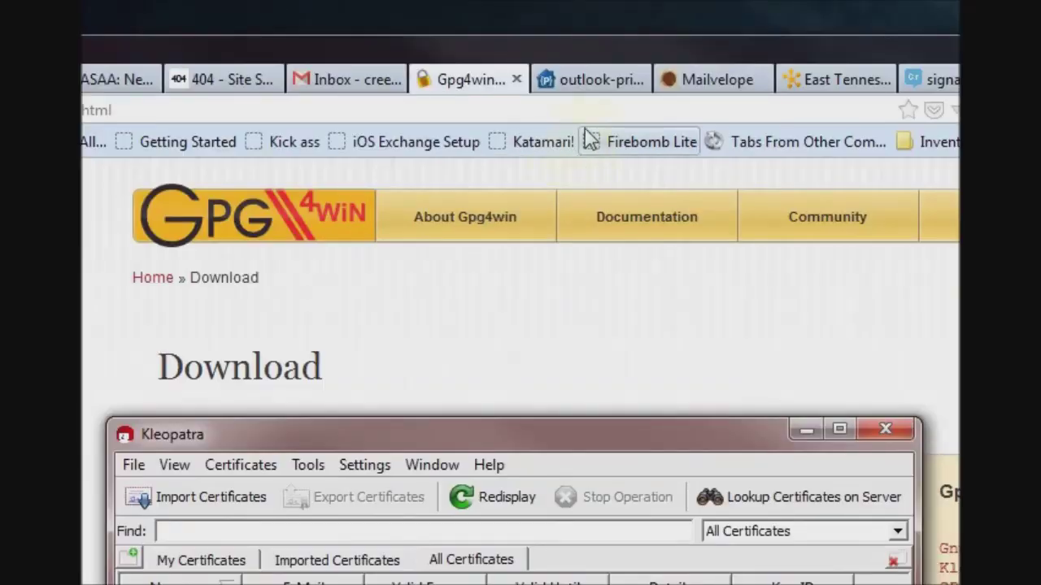
pyautogui.click(587, 76)
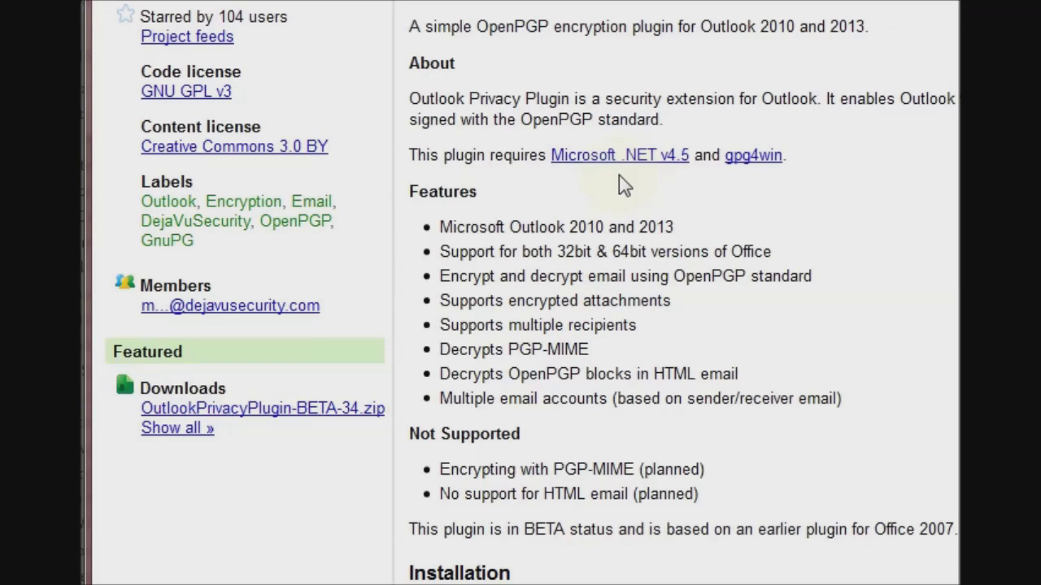
pyautogui.scroll(3, 619, 176)
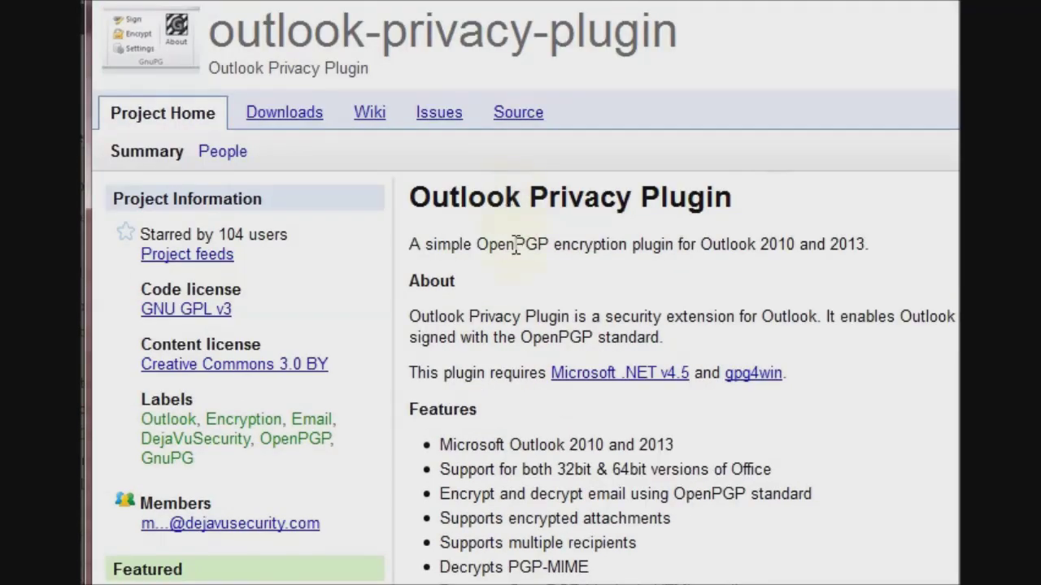
pyautogui.scroll(-1, 585, 349)
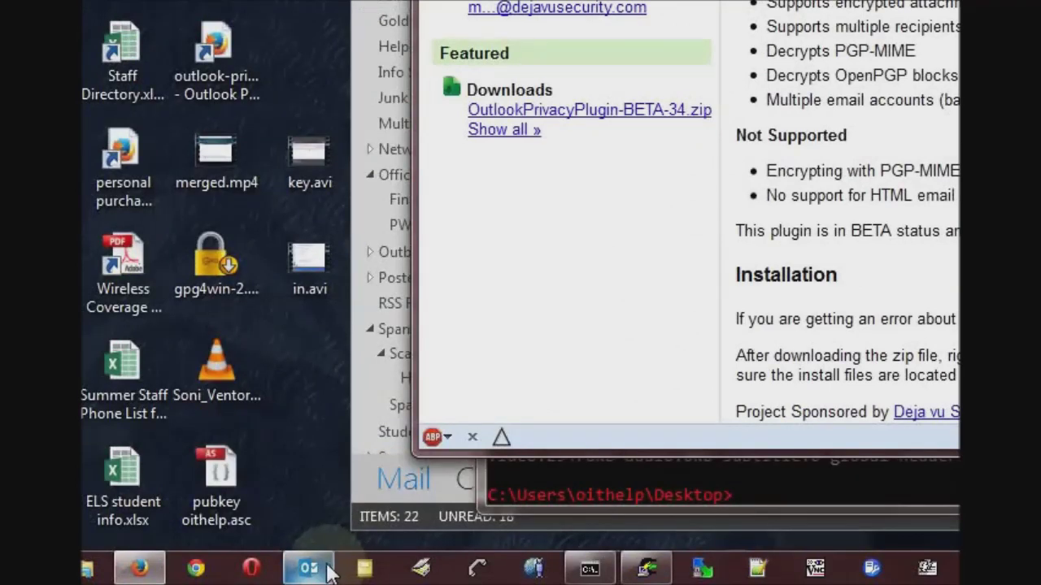
# - Start a new Outlook email addressed to the suggested Gmail contact
pyautogui.click(329, 573)
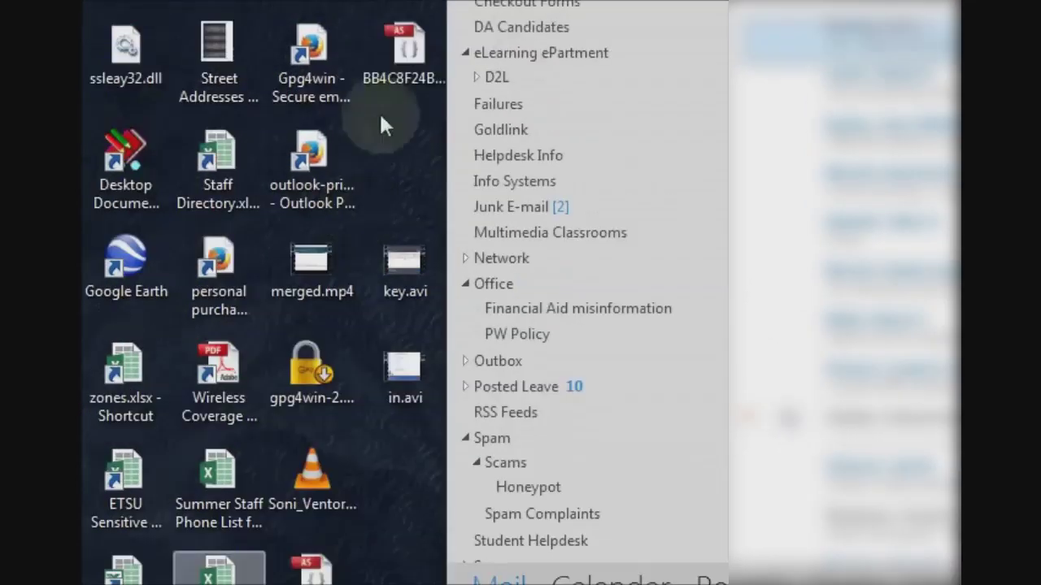
pyautogui.click(476, 241)
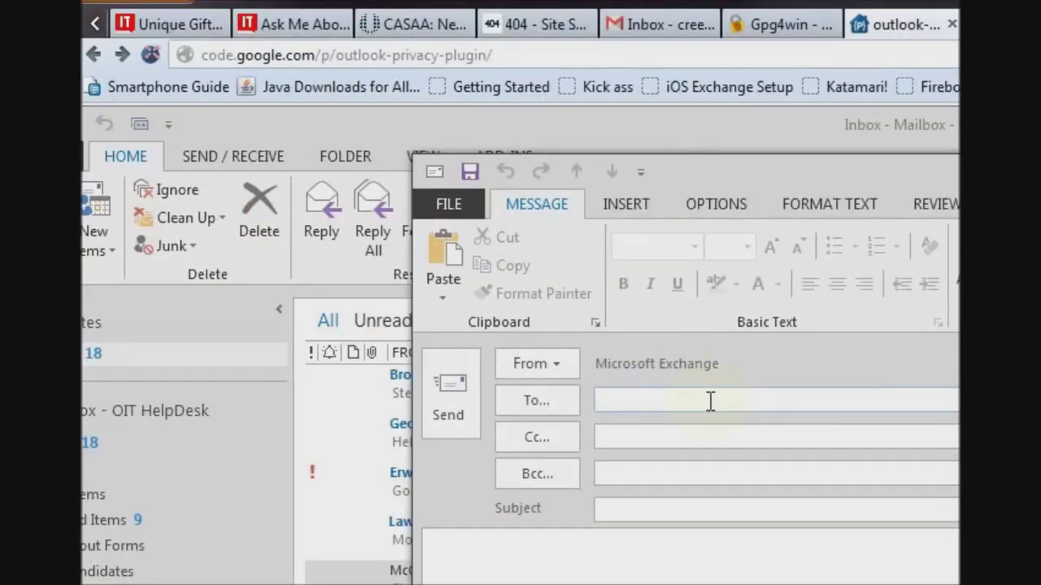
pyautogui.write('creepy')
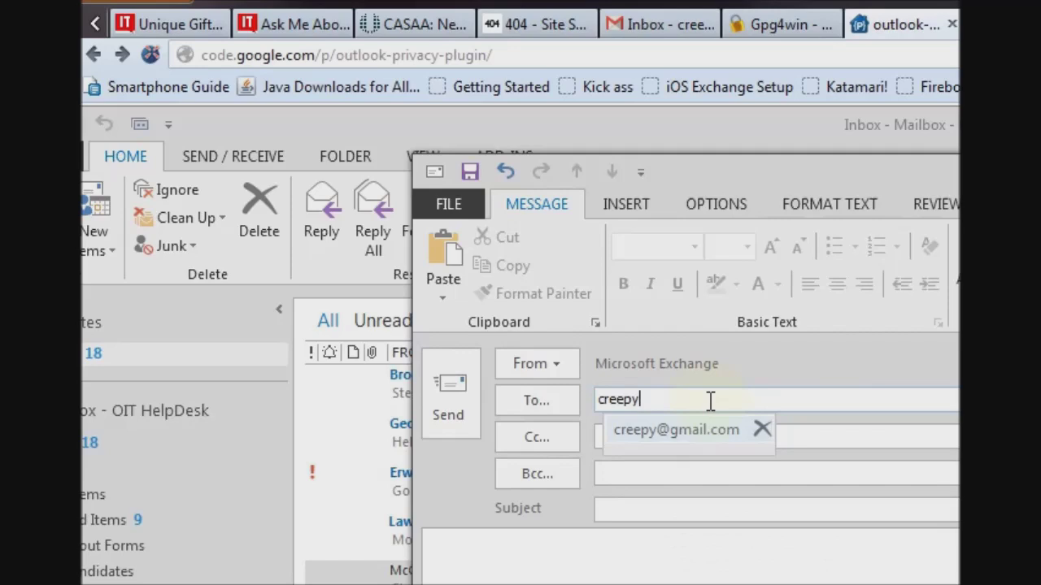
pyautogui.press('Return')
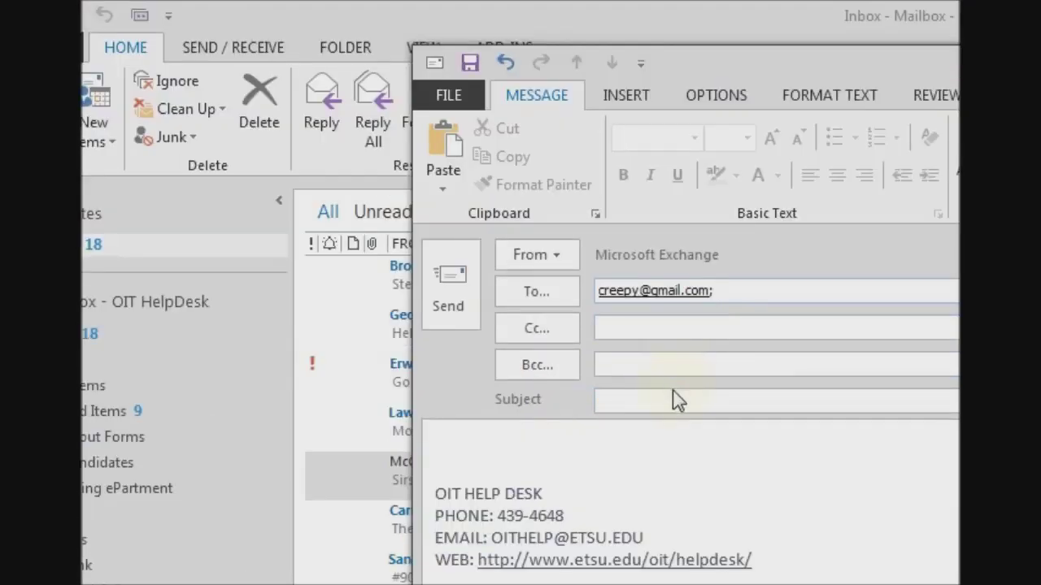
# - Enter the subject 'This message is encrypted.' and the body 'Hello world.'
pyautogui.click(667, 505)
pyautogui.write('This mes')
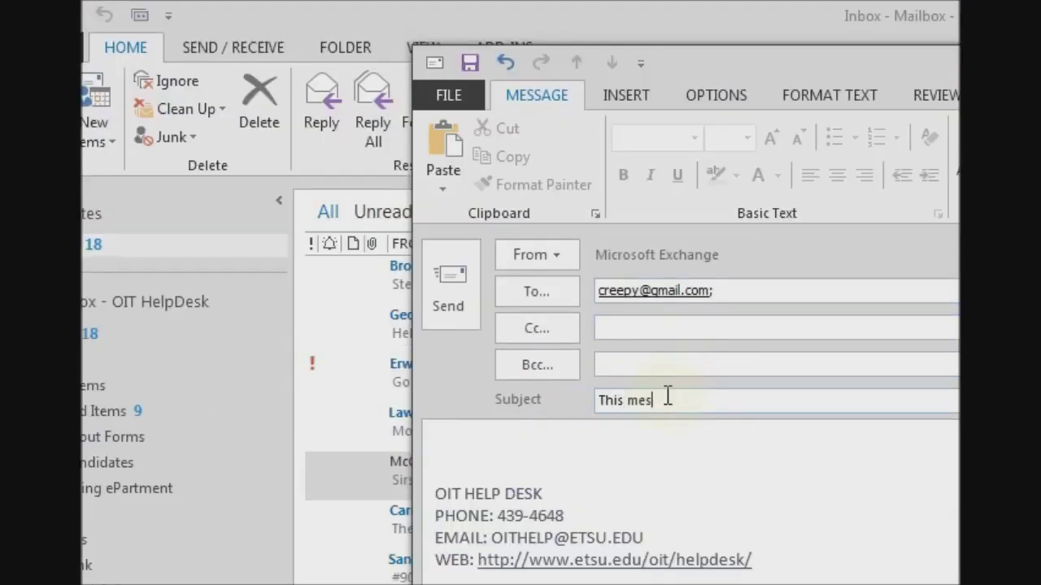
pyautogui.write('sage is encrypted.')
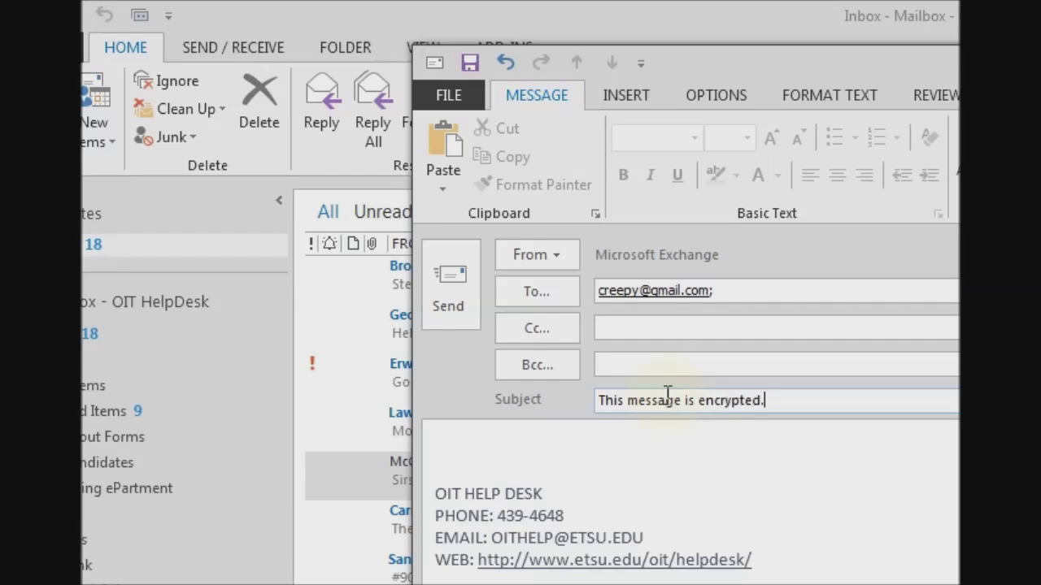
pyautogui.press('Tab')
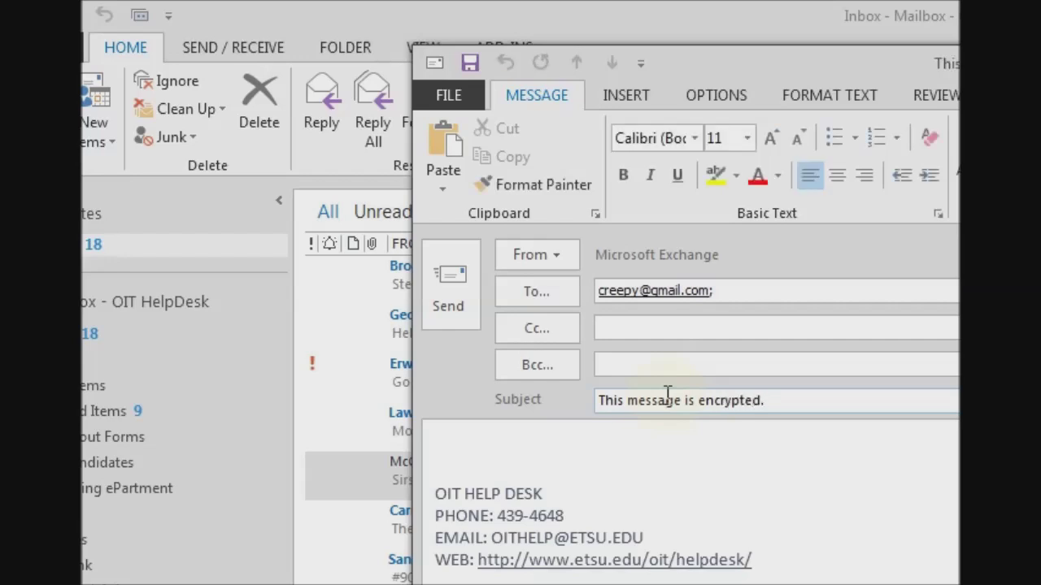
pyautogui.write('Hello world.')
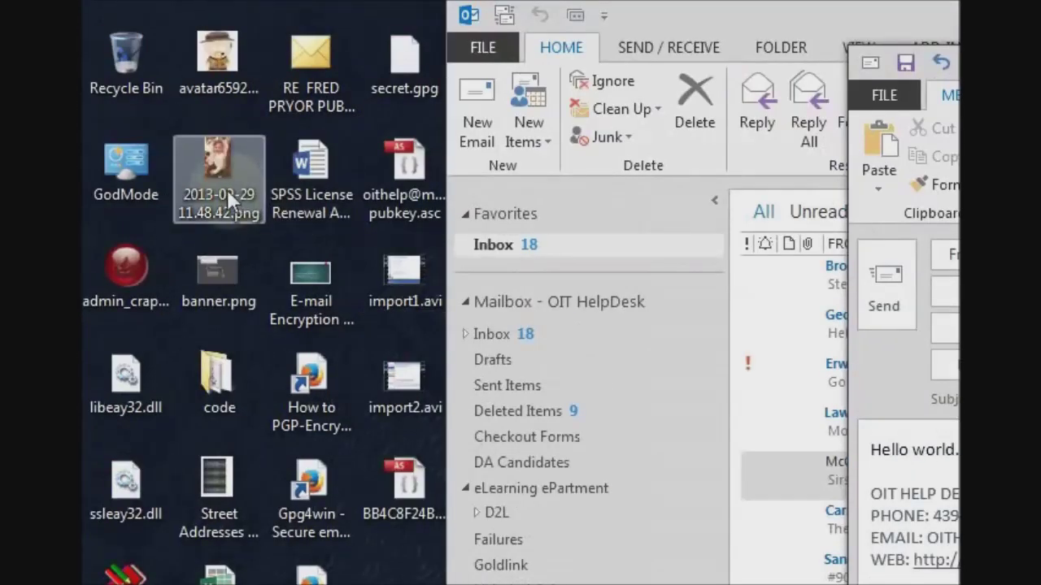
# - Attach 2013-09-29 11.48.42.png to the draft and enable OpenPGP Sign and Encrypt
pyautogui.moveTo(215, 187); pyautogui.dragTo(1040, 527)
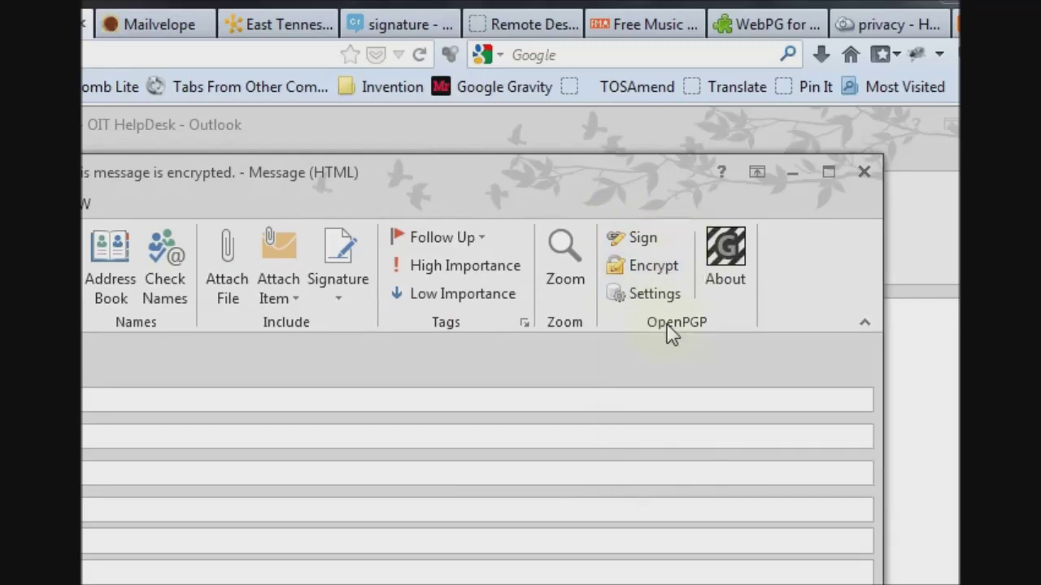
pyautogui.click(643, 239)
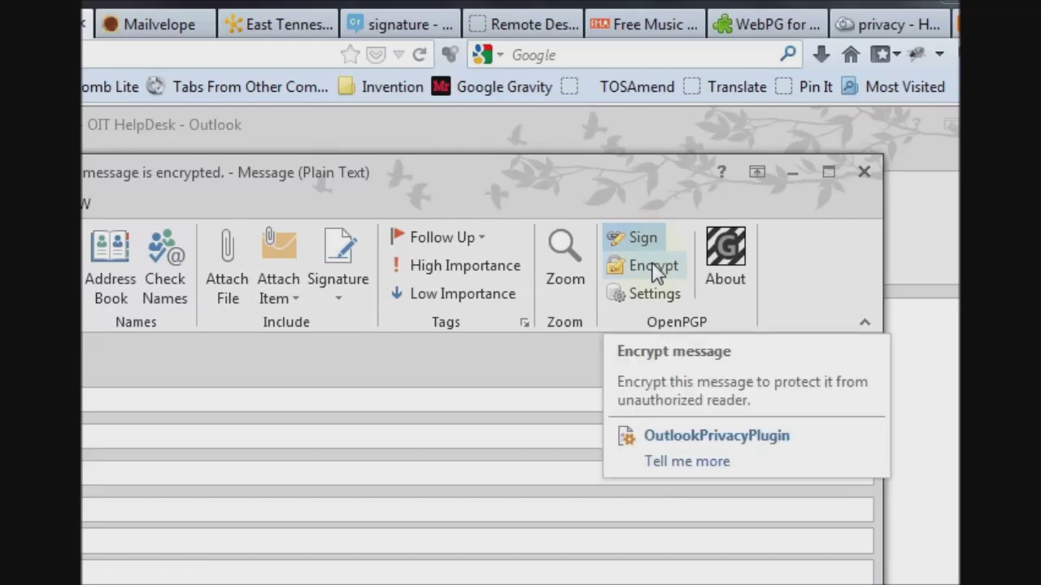
pyautogui.click(655, 268)
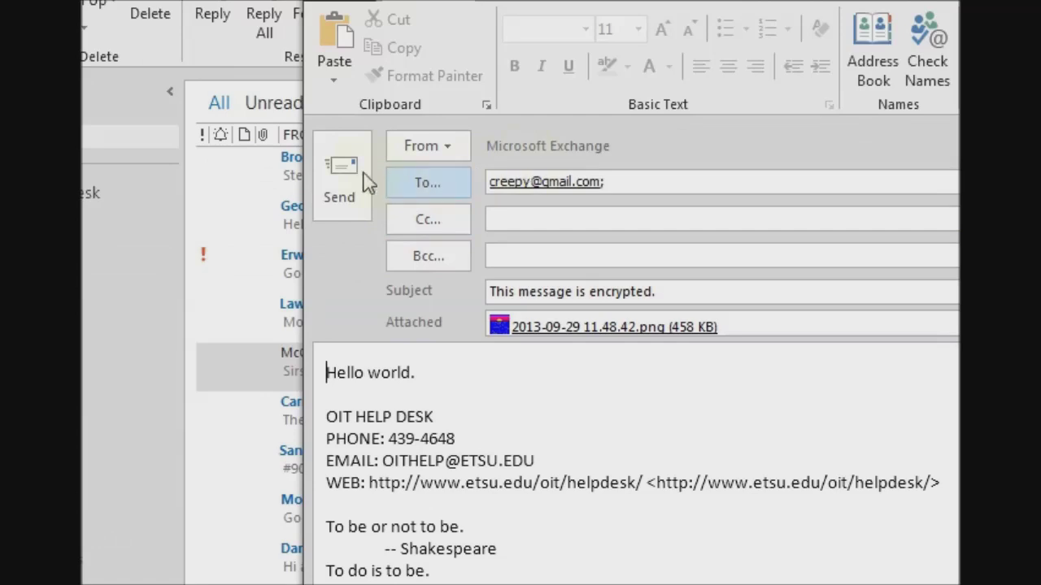
# - Send the signed, encrypted message, entering the key passphrase when prompted
pyautogui.click(352, 170)
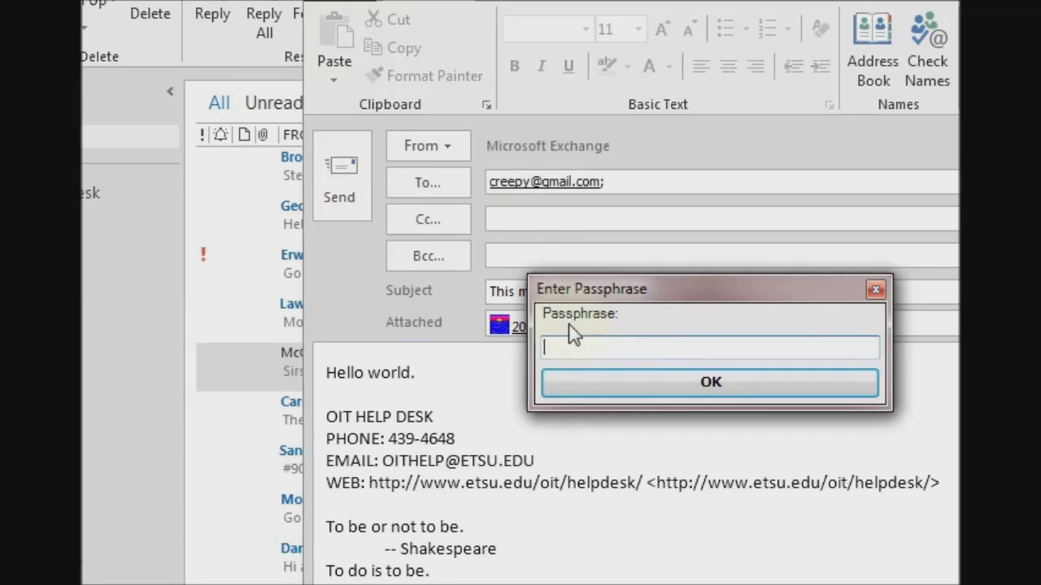
pyautogui.write('********')
pyautogui.press('Return')
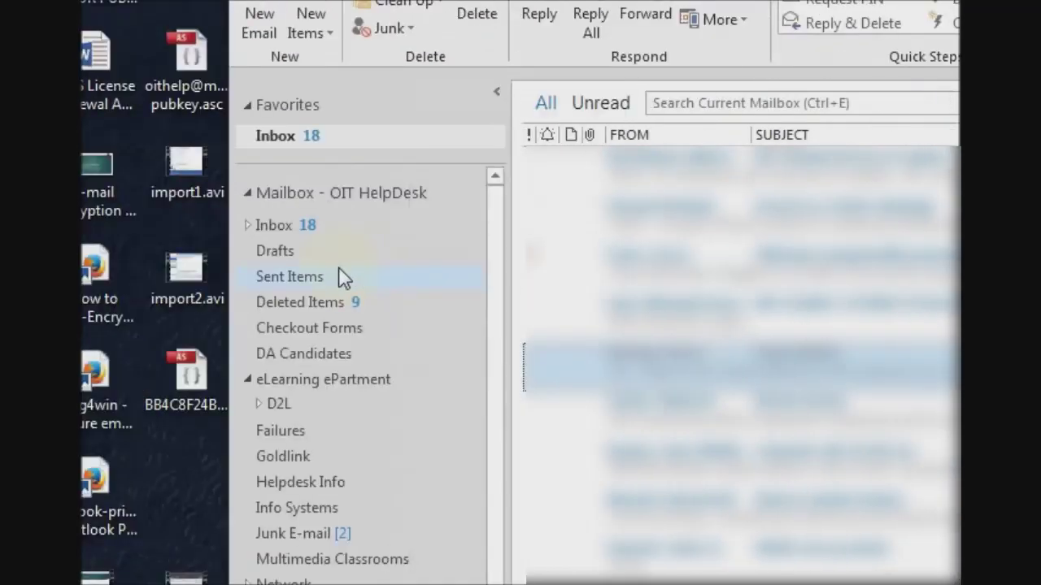
# - Open the sent PGP message from Sent Items and scroll through its encrypted body
pyautogui.click(233, 276)
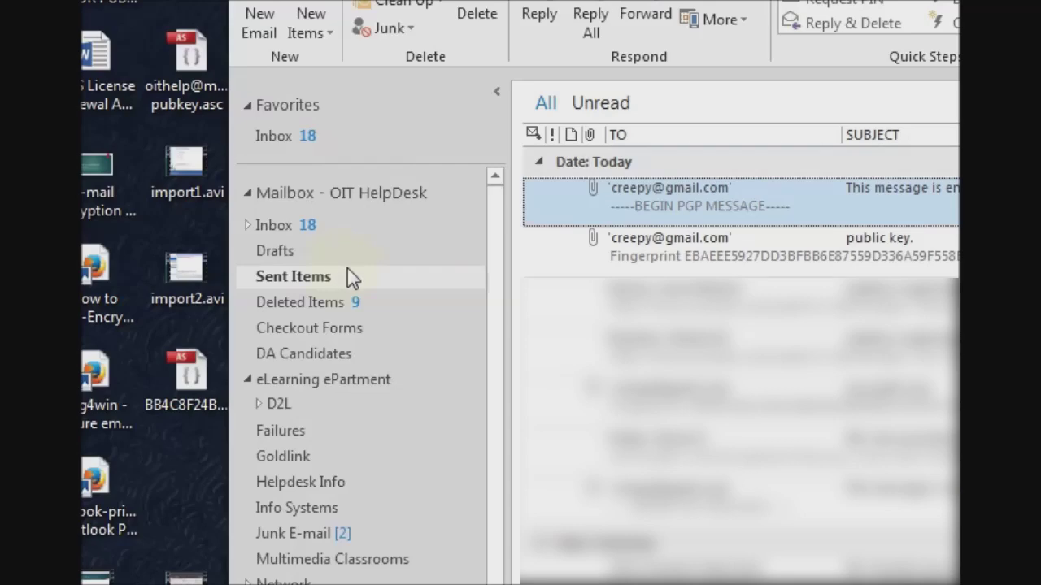
pyautogui.doubleClick(675, 217)
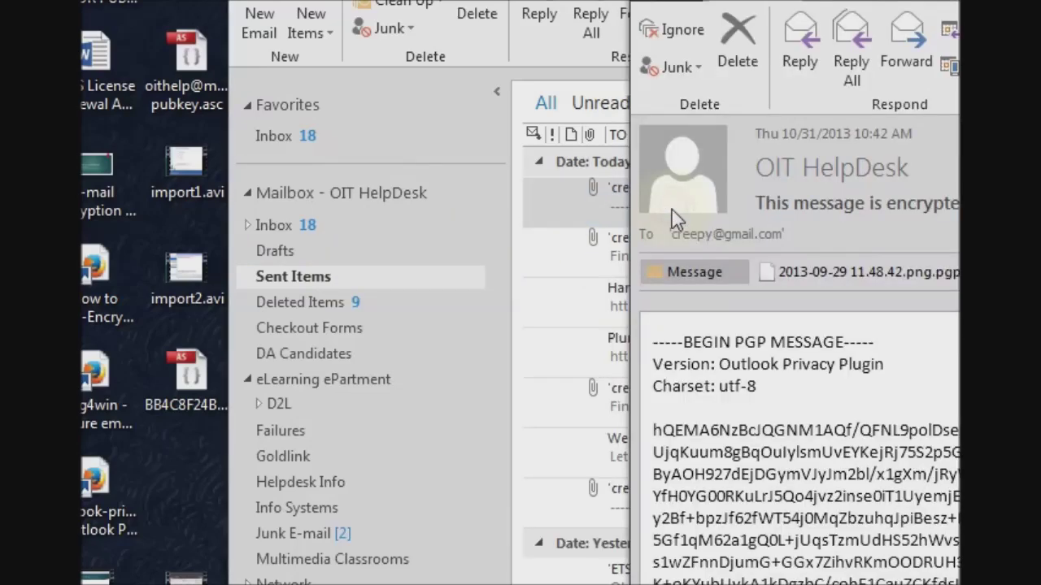
pyautogui.scroll(-1, 668, 439)
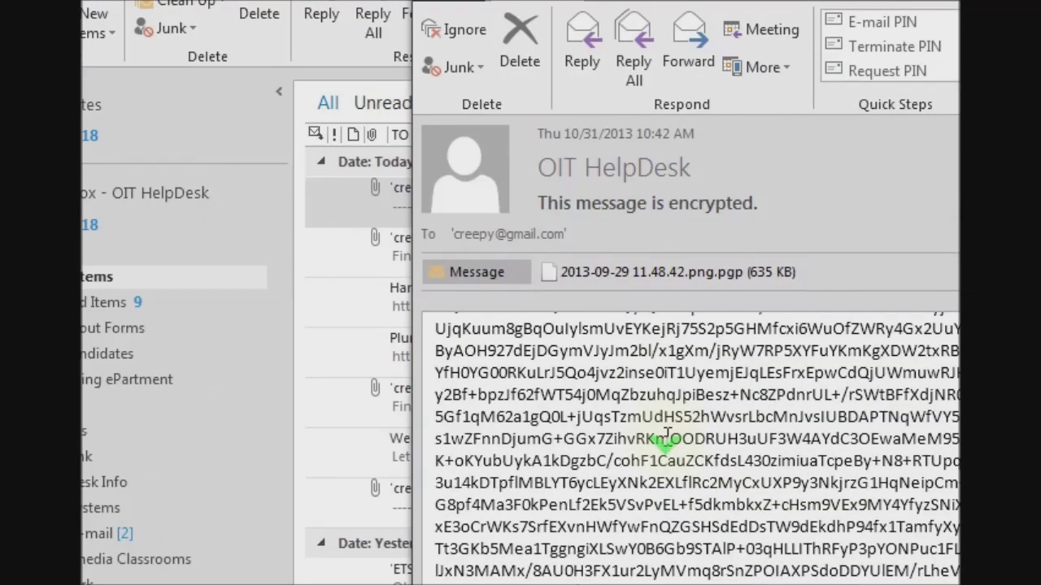
pyautogui.scroll(1, 699, 437)
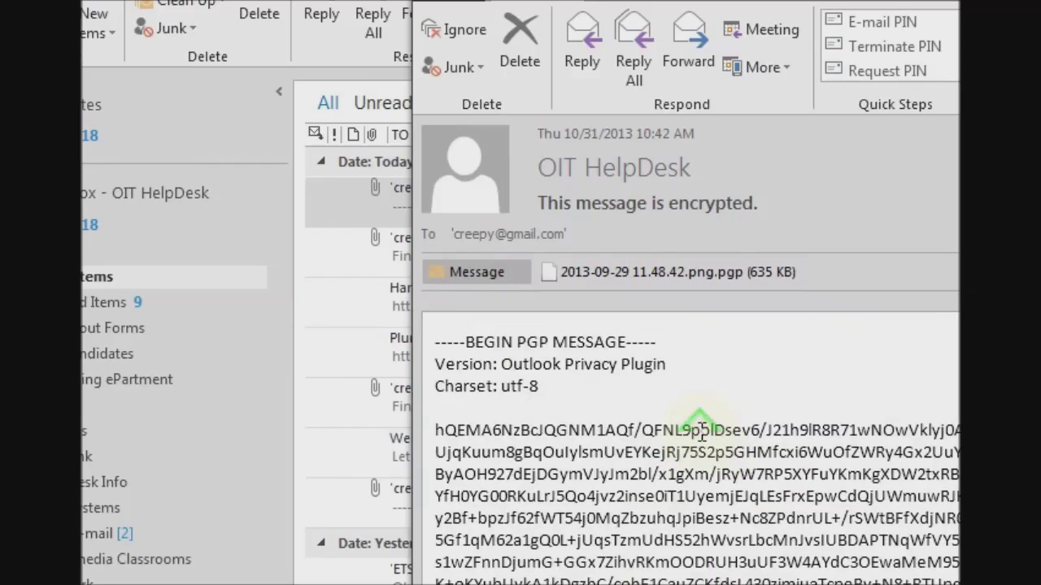
pyautogui.scroll(-2, 699, 433)
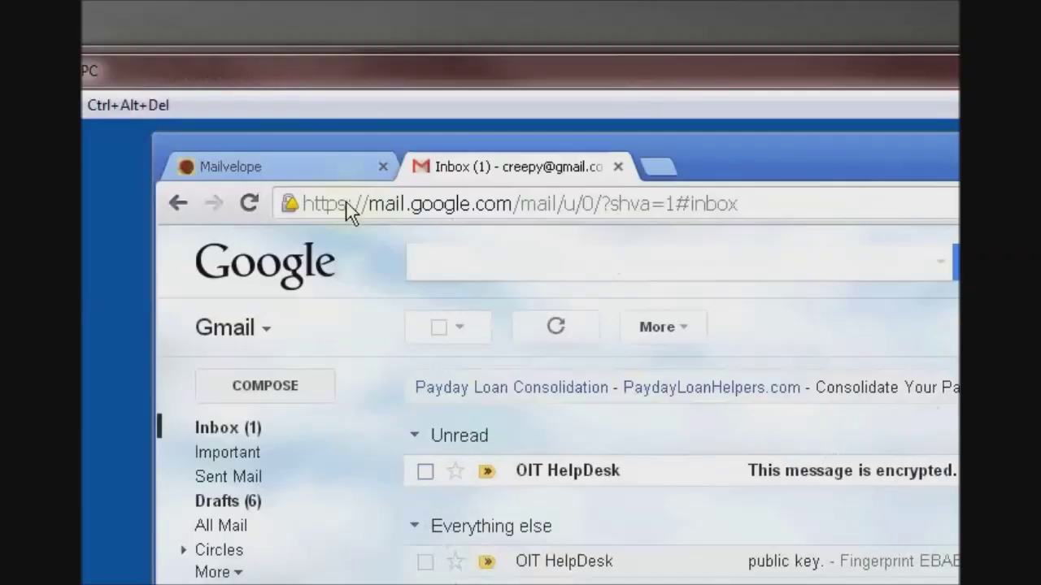
# - Switch to the Mailvelope tab in Chrome and scroll through the mailvelope.com page
pyautogui.click(285, 167)
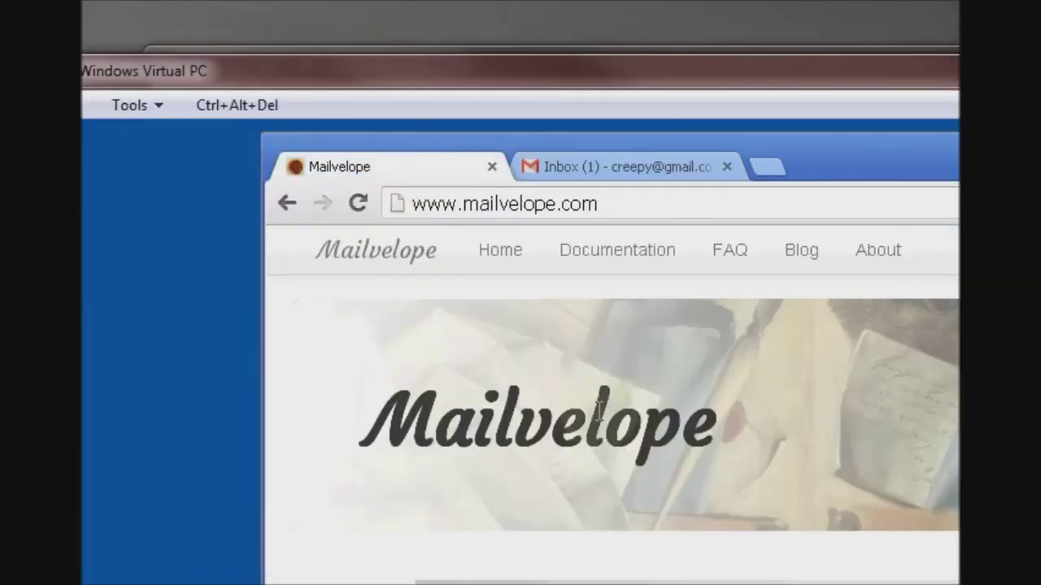
pyautogui.scroll(-4, 529, 418)
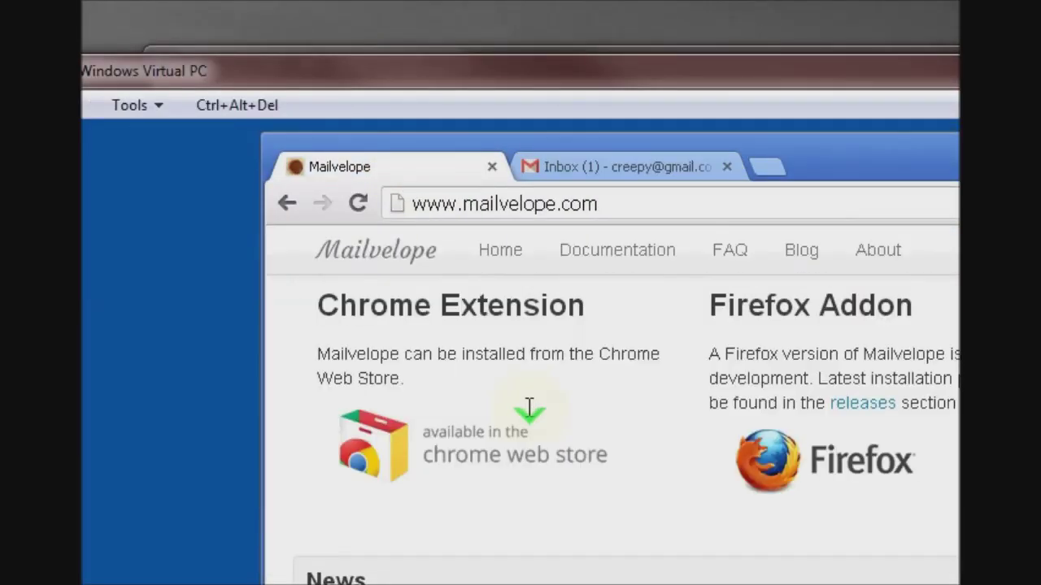
pyautogui.scroll(1, 532, 417)
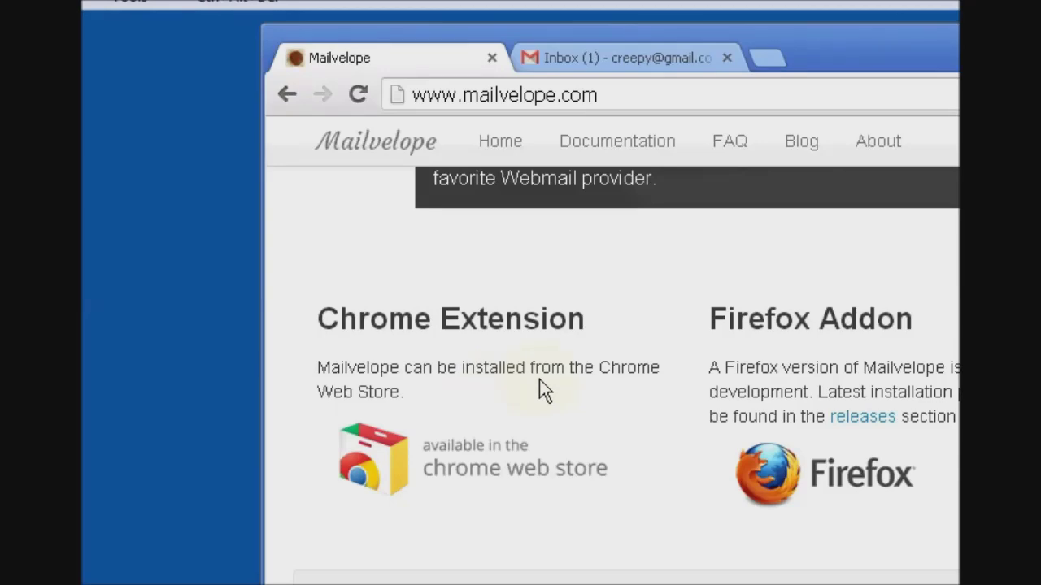
pyautogui.scroll(8, 539, 379)
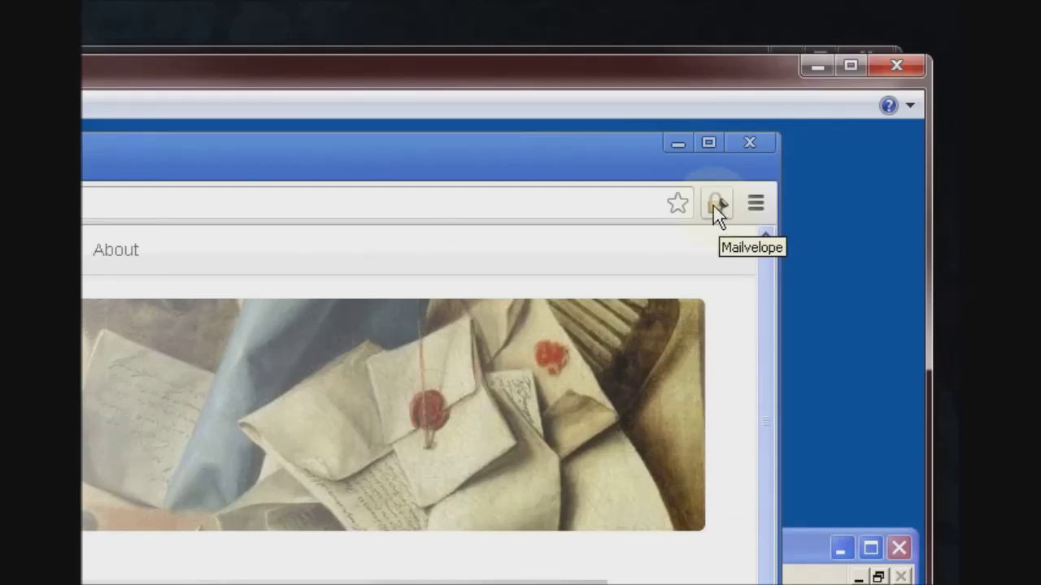
# - Go to Import Keys in Mailvelope's Options and close the downloads bar
pyautogui.click(713, 206)
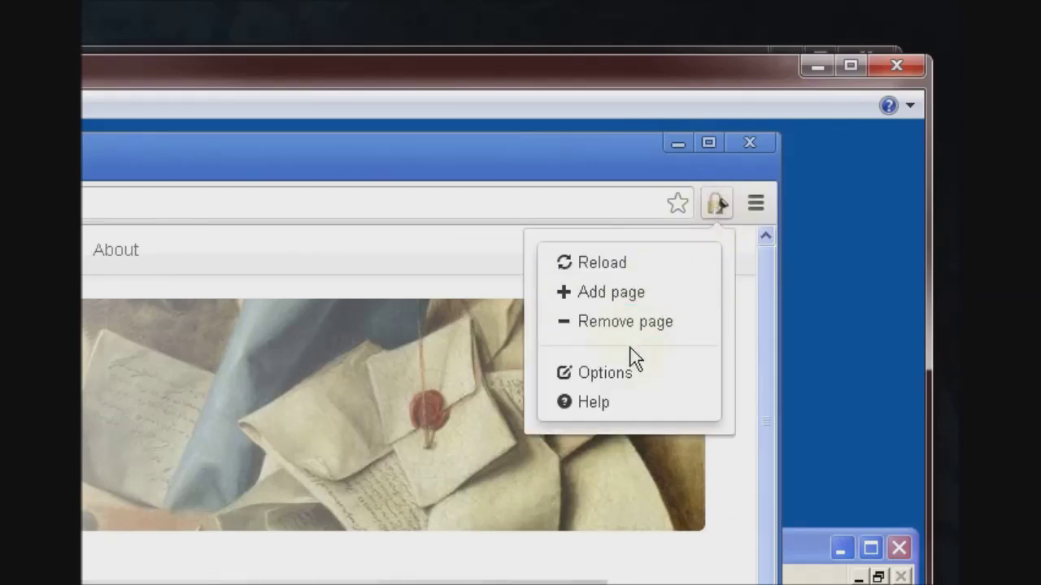
pyautogui.click(623, 376)
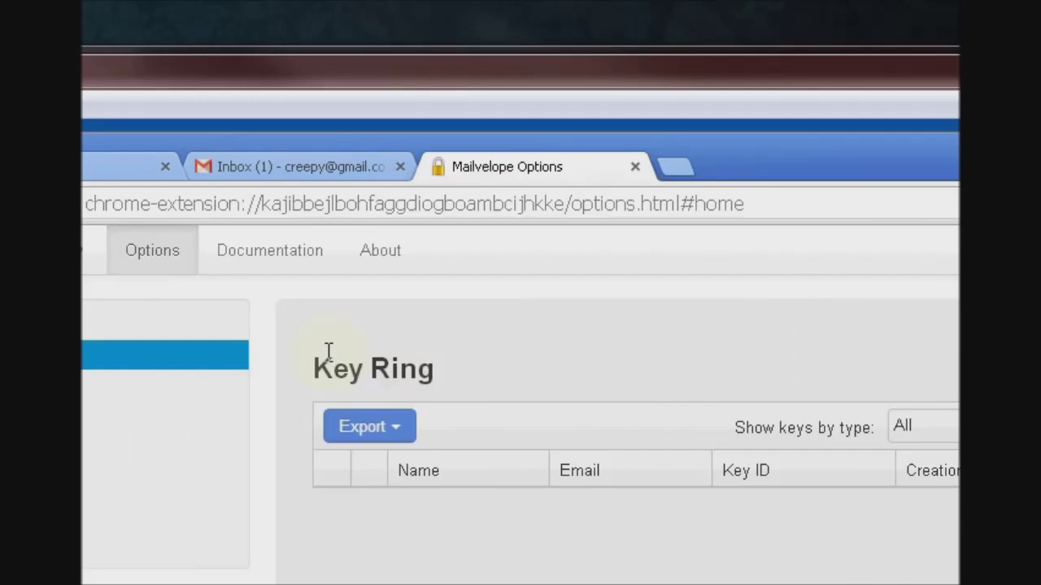
pyautogui.click(319, 396)
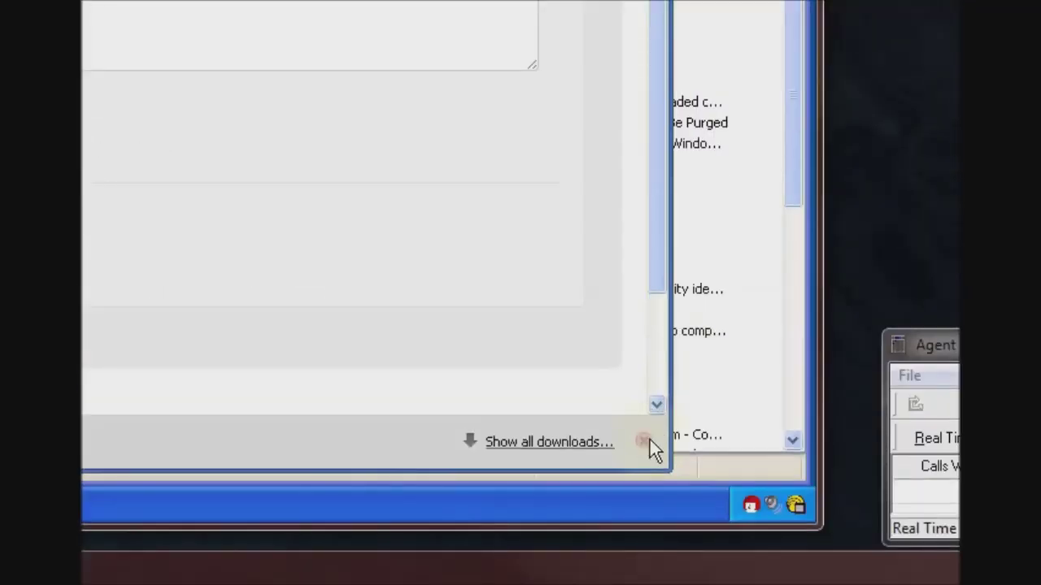
pyautogui.click(653, 441)
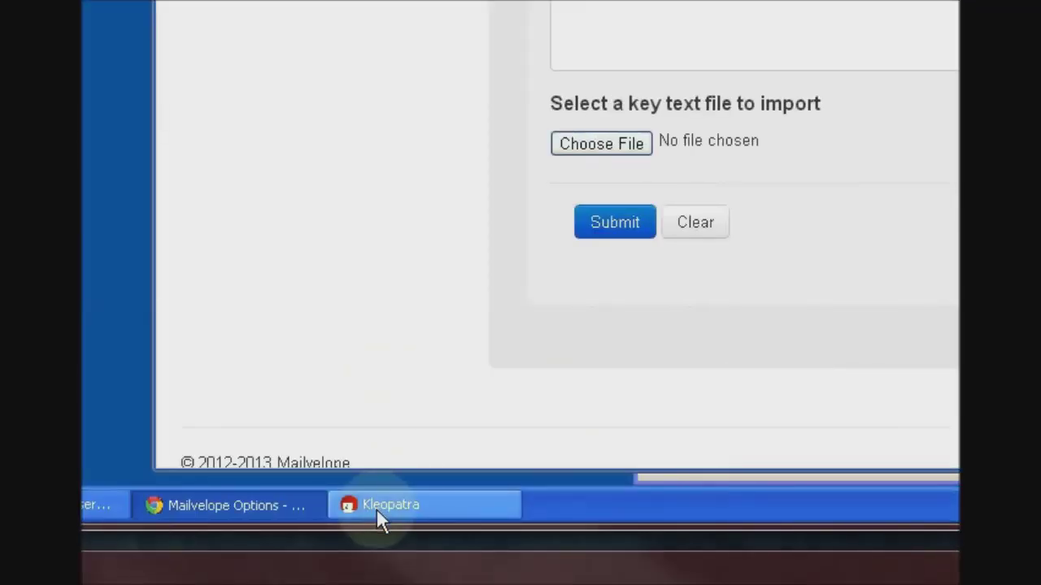
# - Export the certificate's secret key, without ASCII armor, to sec.gpg on the Desktop
pyautogui.click(376, 508)
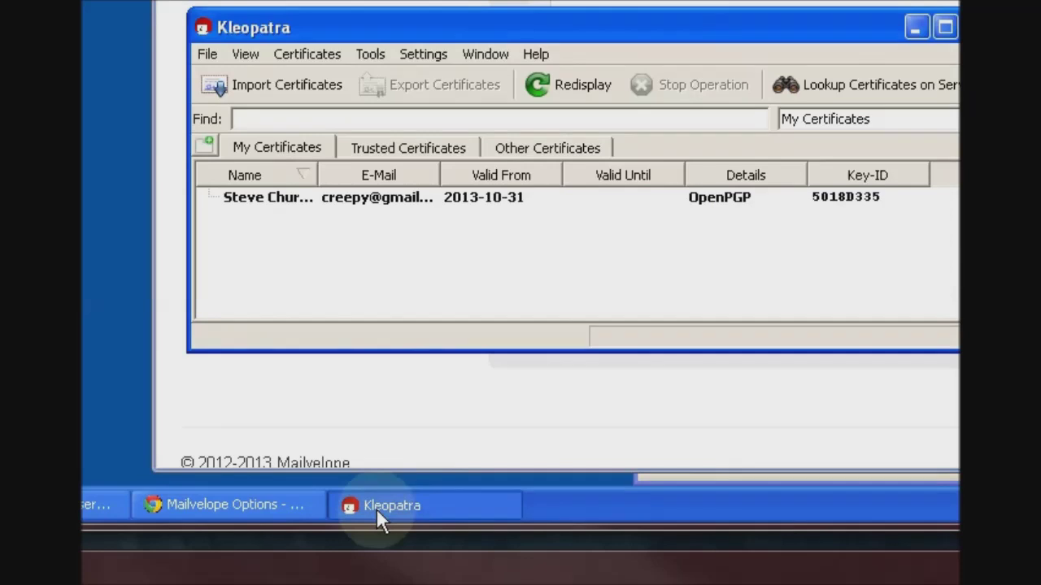
pyautogui.click(393, 198)
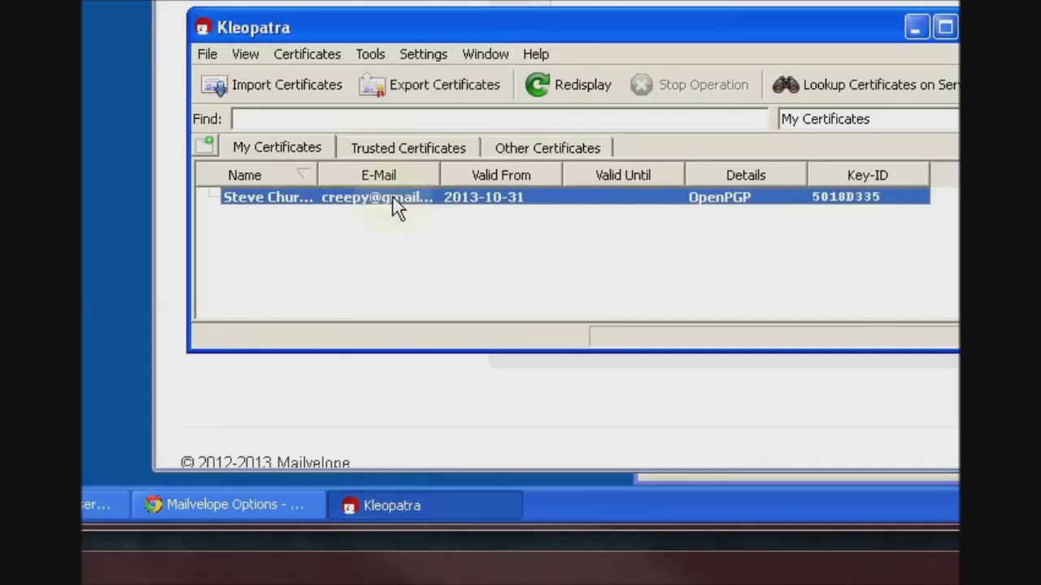
pyautogui.rightClick(392, 197)
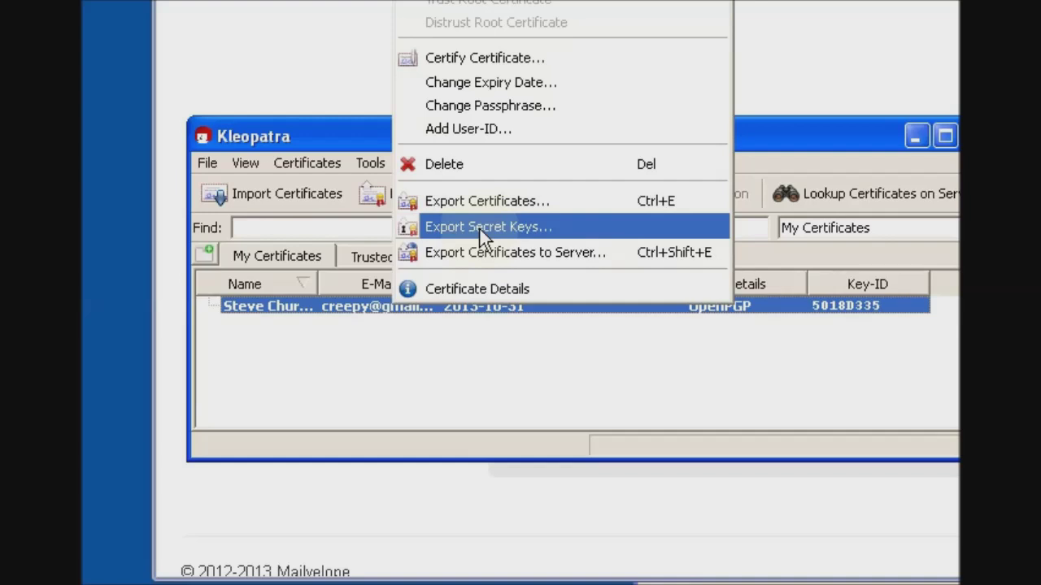
pyautogui.click(480, 229)
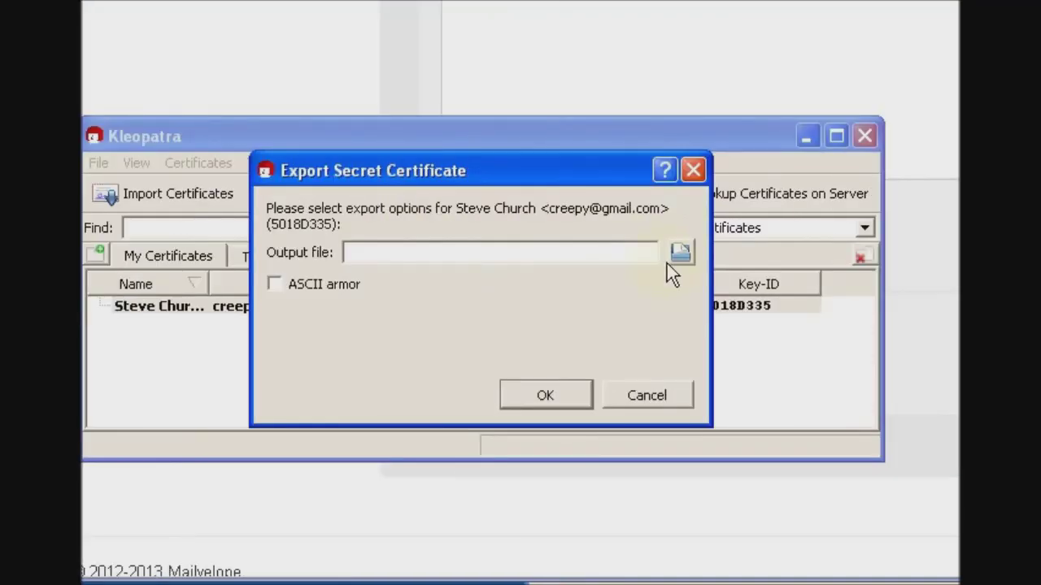
pyautogui.click(680, 255)
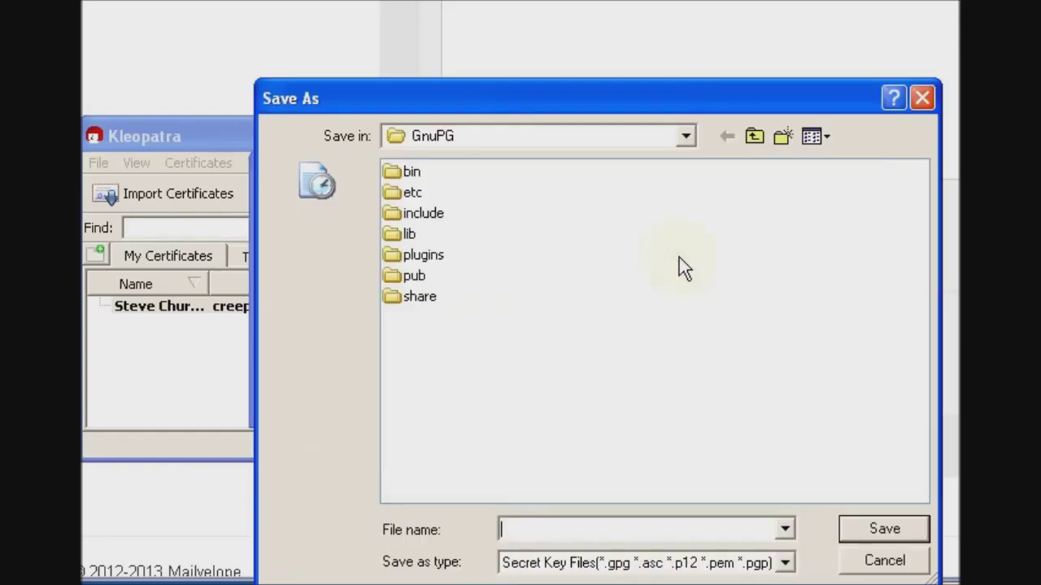
pyautogui.click(330, 284)
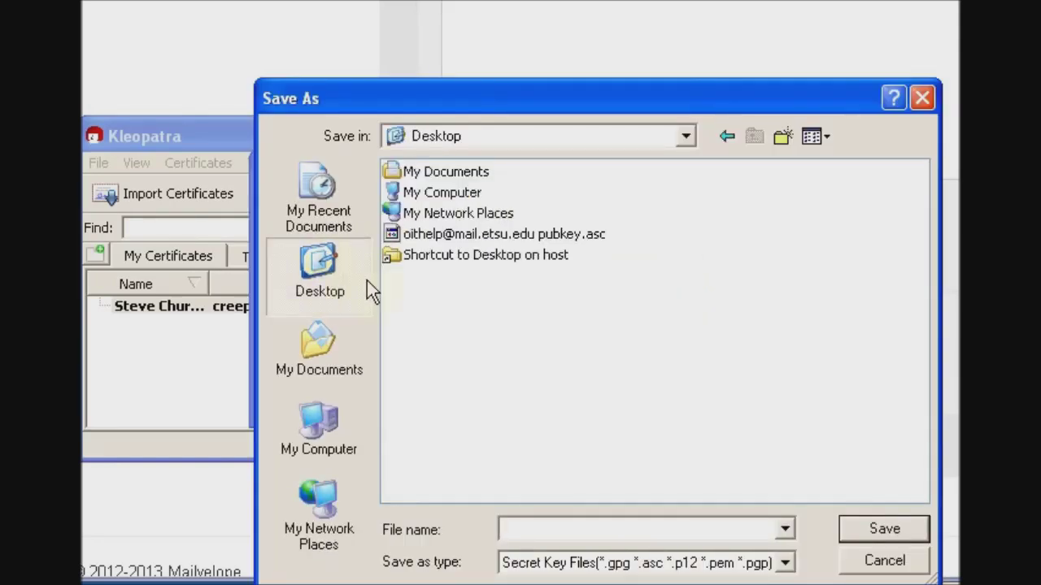
pyautogui.write('sec')
pyautogui.press('Return')
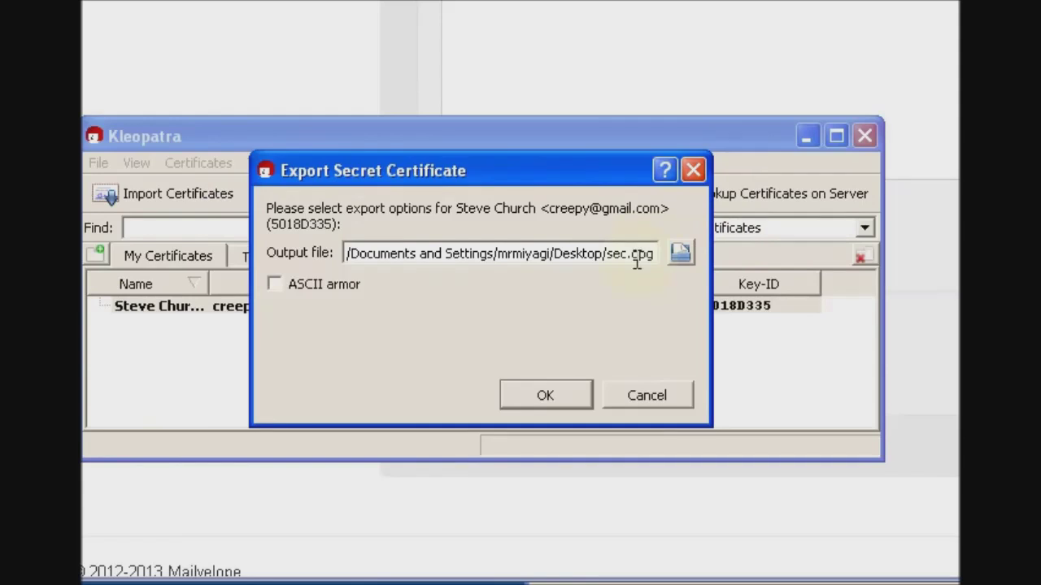
pyautogui.click(573, 397)
pyautogui.click(572, 335)
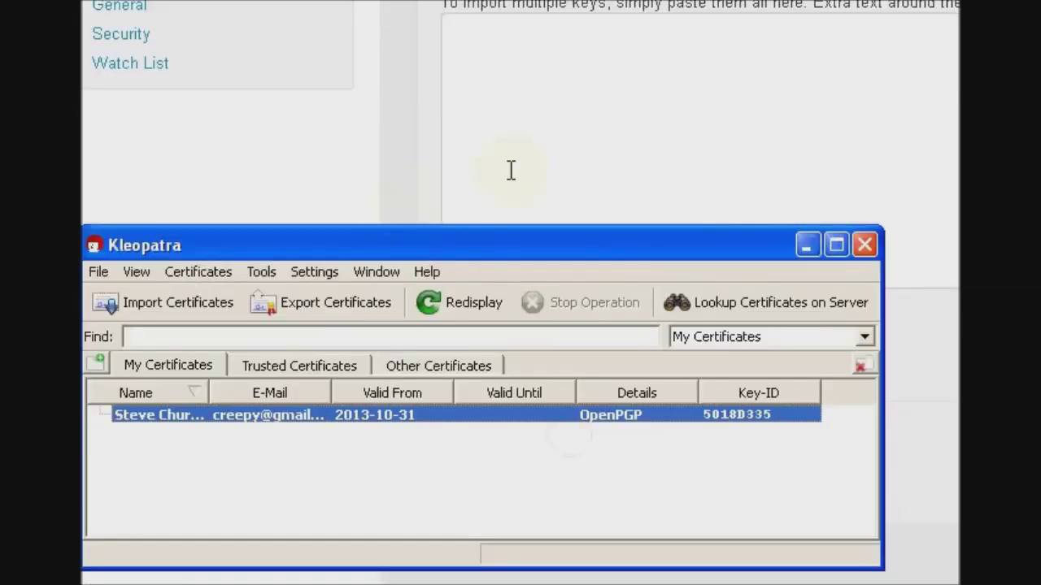
pyautogui.click(509, 170)
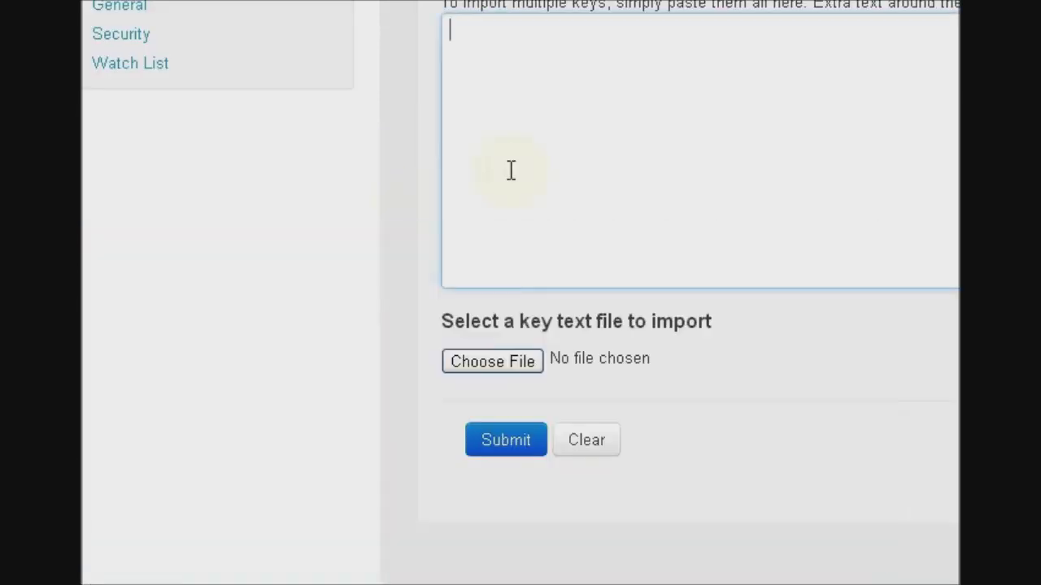
# - Submit sec.gpg to Mailvelope's bulk import, which fails with 'Not a valid key text'
pyautogui.click(492, 362)
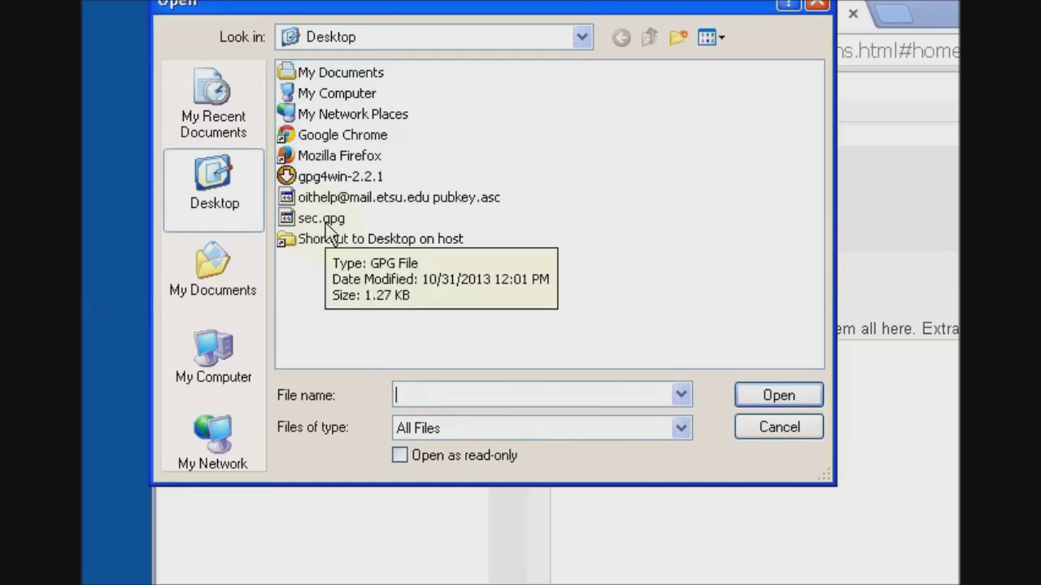
pyautogui.doubleClick(326, 221)
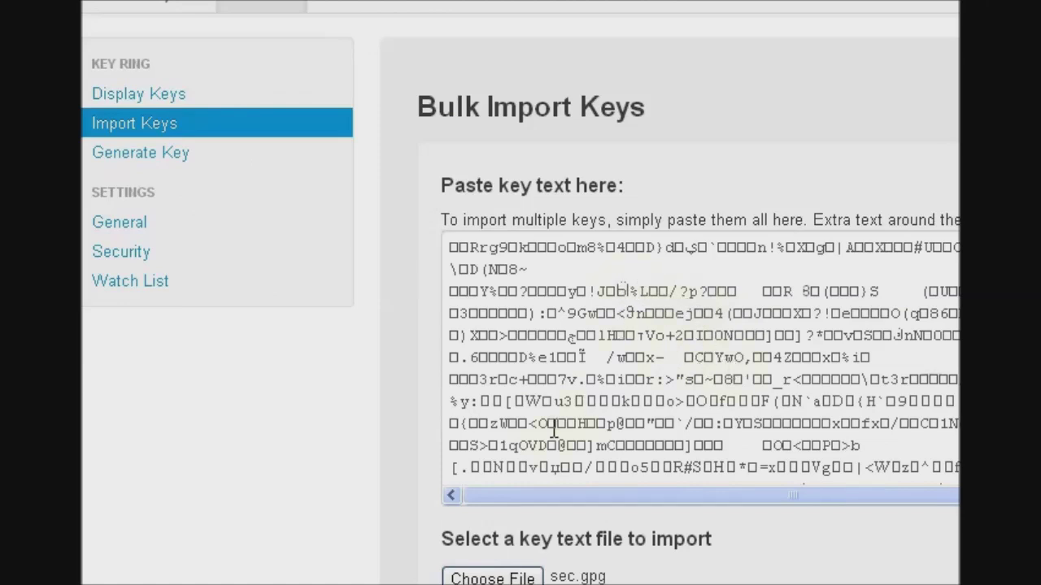
pyautogui.scroll(-1, 536, 390)
pyautogui.scroll(-1, 593, 344)
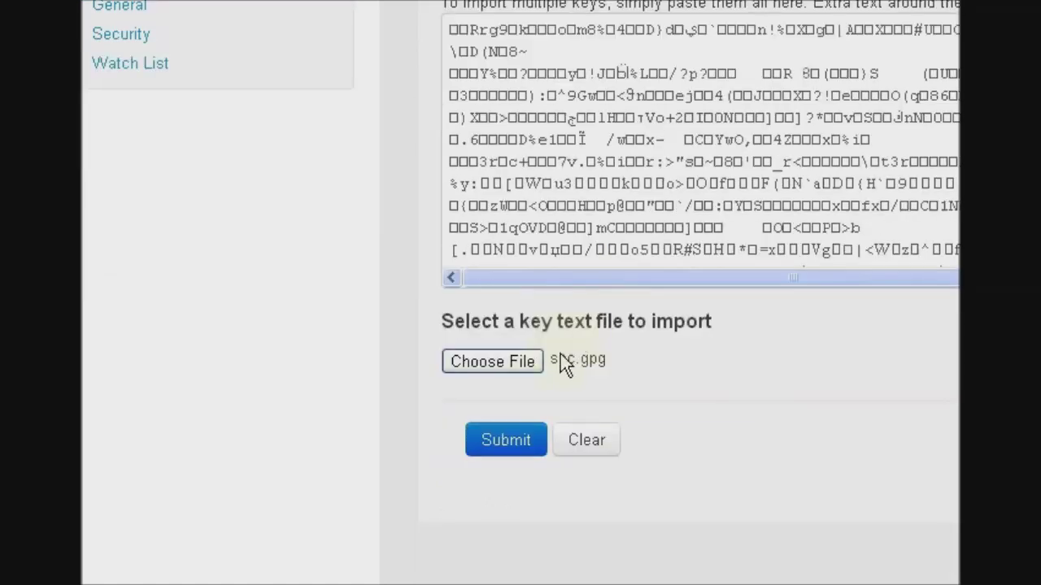
pyautogui.click(528, 445)
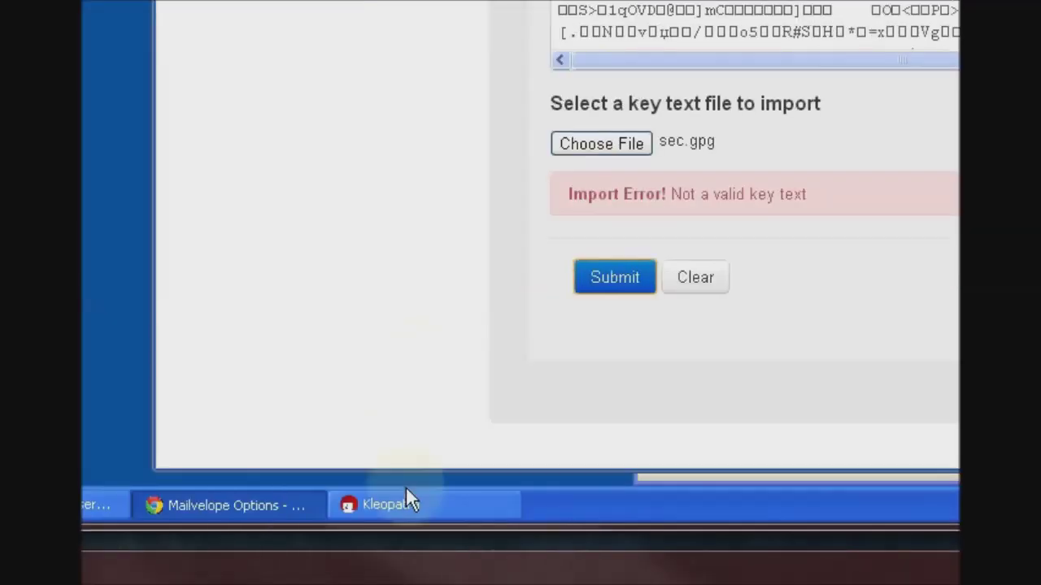
# - Re-export the secret key with ASCII armor enabled, producing sec.asc on the Desktop
pyautogui.click(402, 501)
pyautogui.rightClick(420, 198)
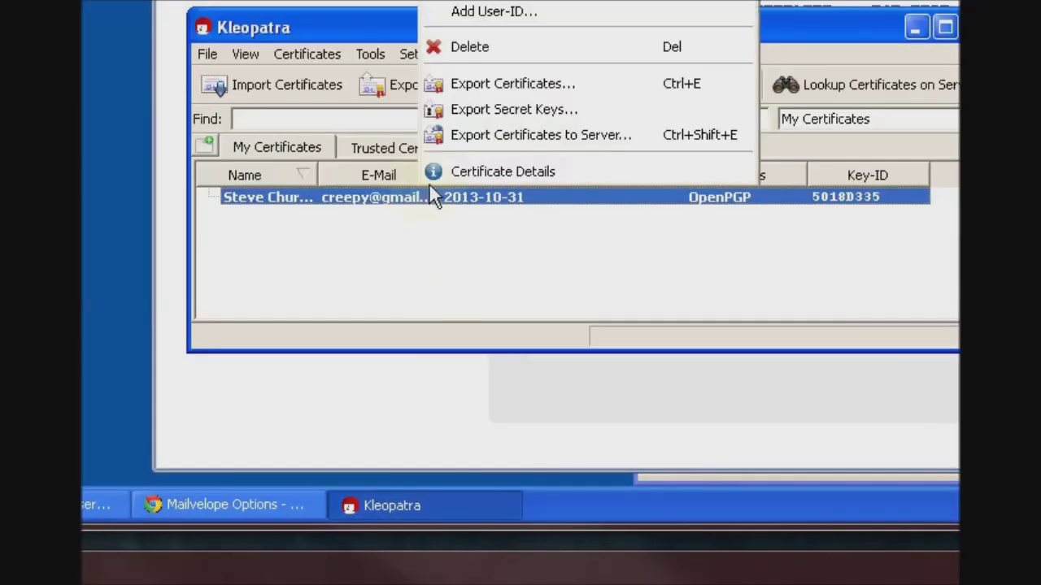
pyautogui.click(499, 218)
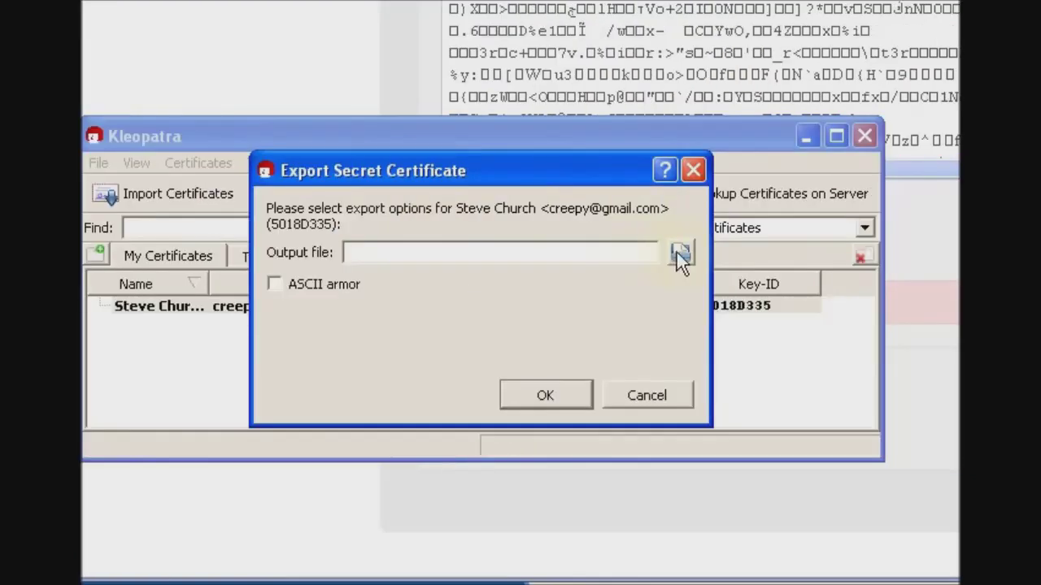
pyautogui.click(679, 254)
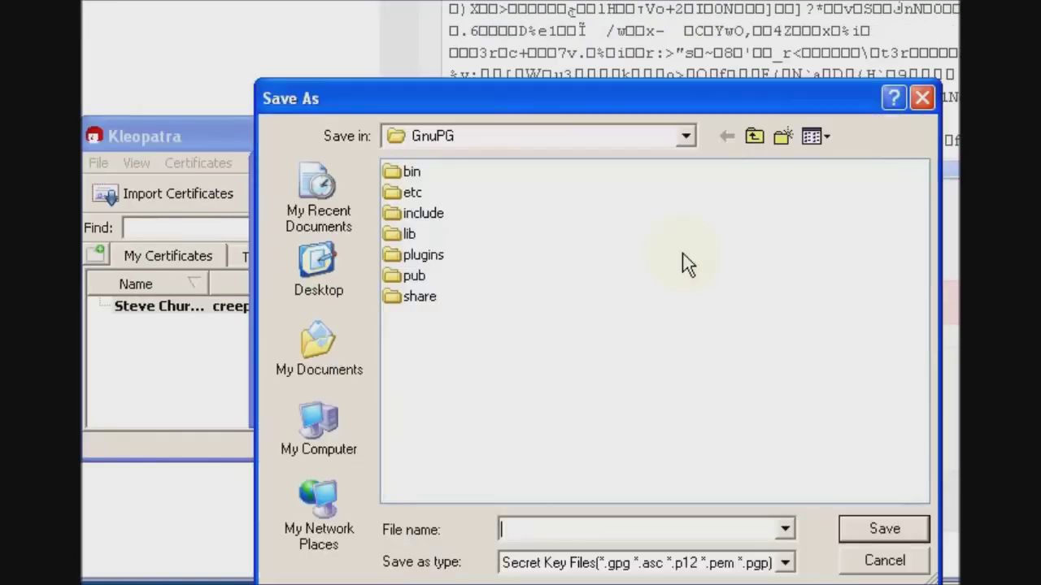
pyautogui.click(334, 262)
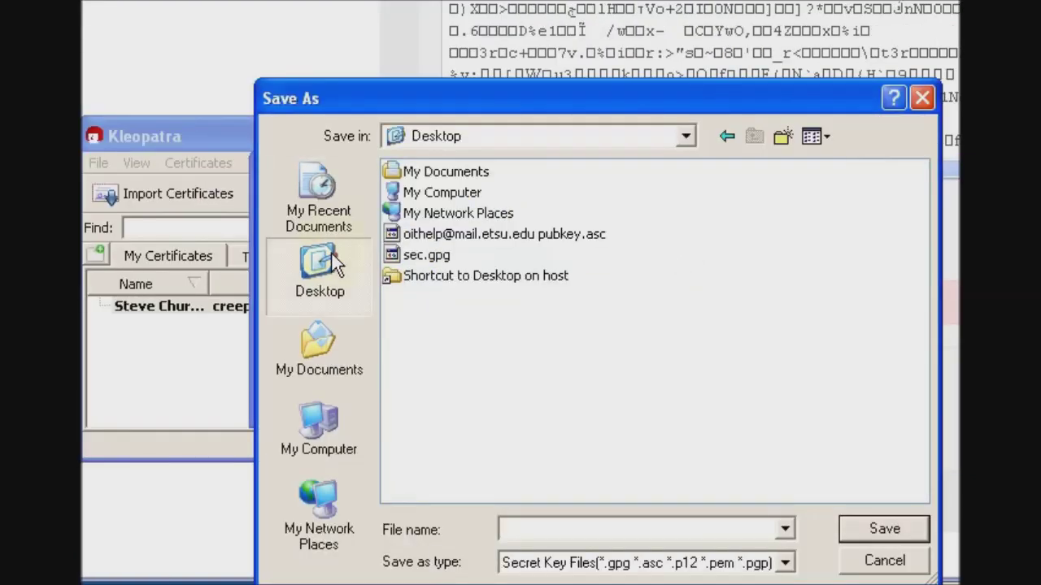
pyautogui.doubleClick(426, 254)
pyautogui.click(529, 147)
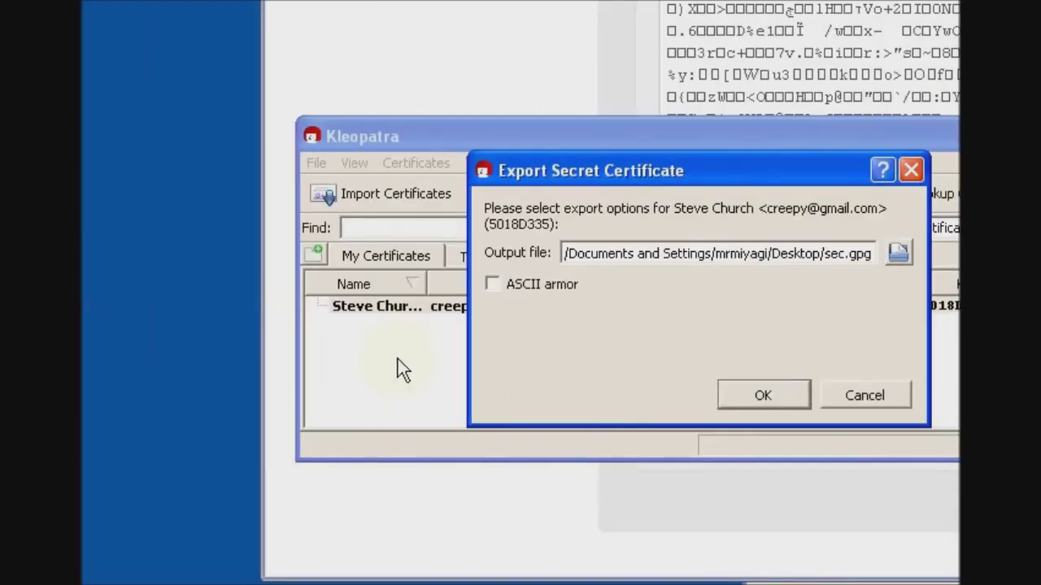
pyautogui.click(531, 289)
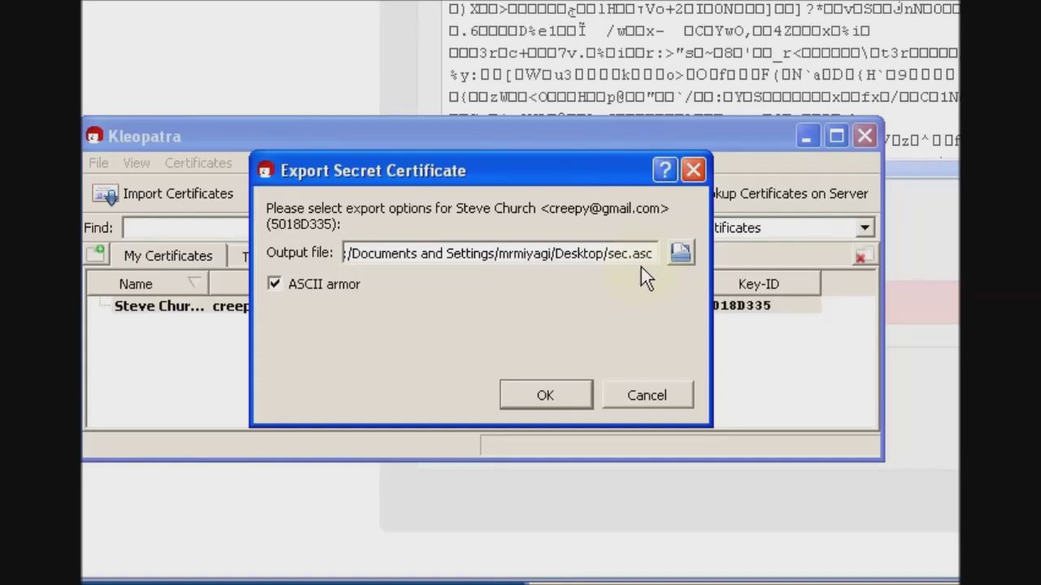
pyautogui.click(555, 389)
pyautogui.click(570, 337)
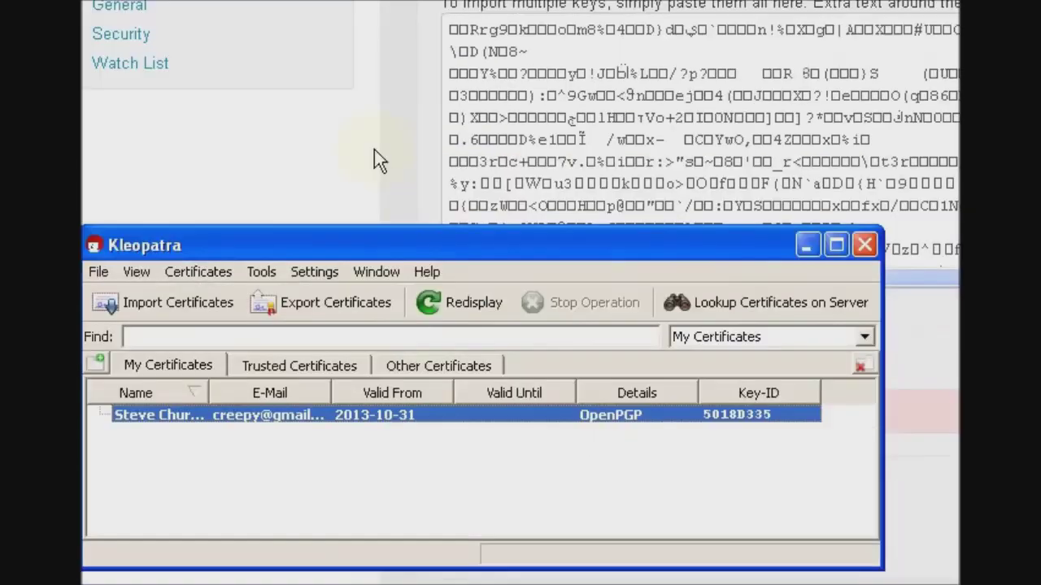
pyautogui.click(374, 150)
# - Choose sec.asc in Mailvelope's Bulk Import Keys page and submit it to import the private key
pyautogui.click(513, 358)
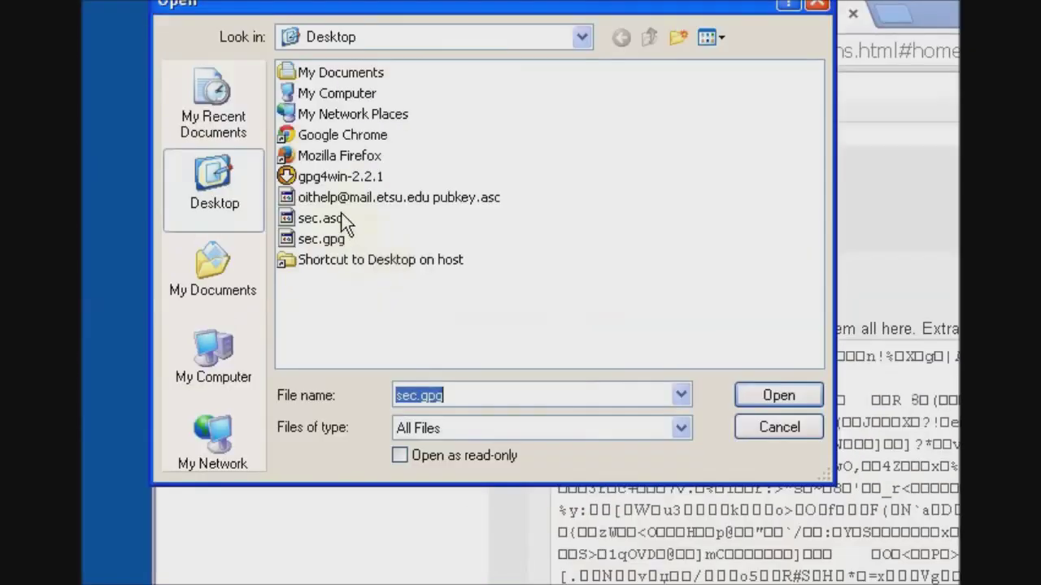
pyautogui.click(345, 221)
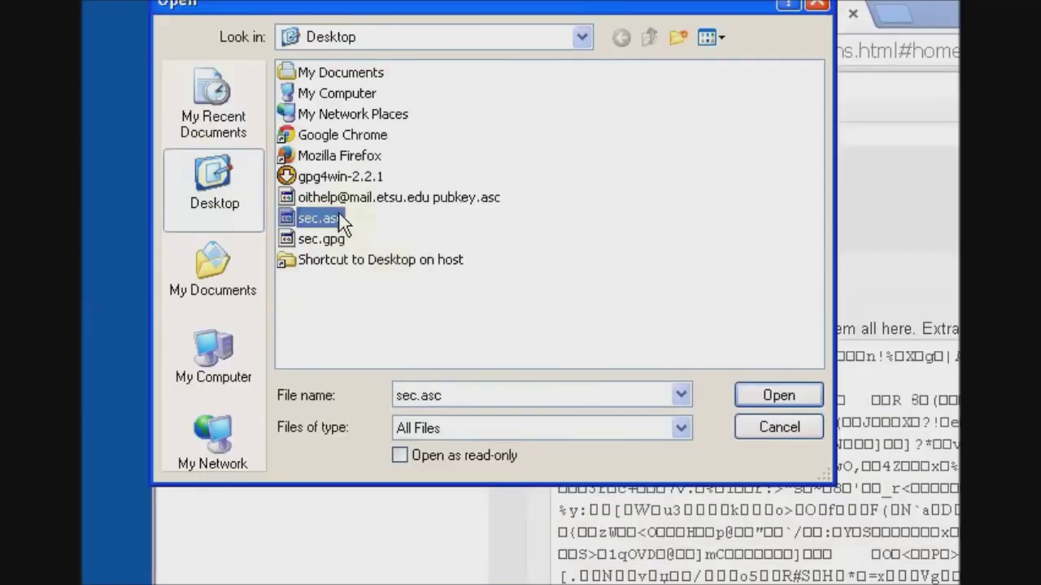
pyautogui.doubleClick(345, 221)
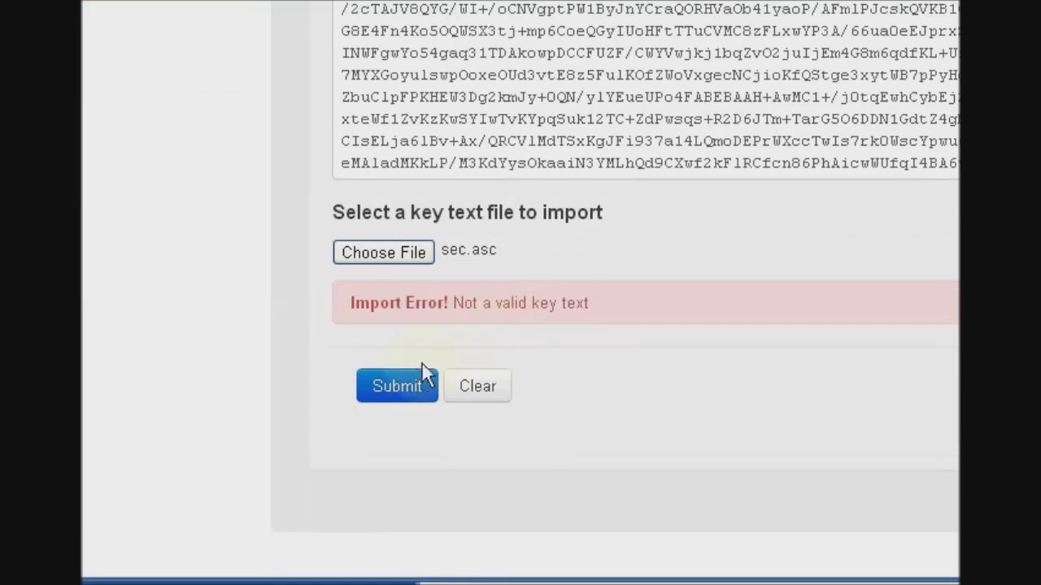
pyautogui.click(413, 386)
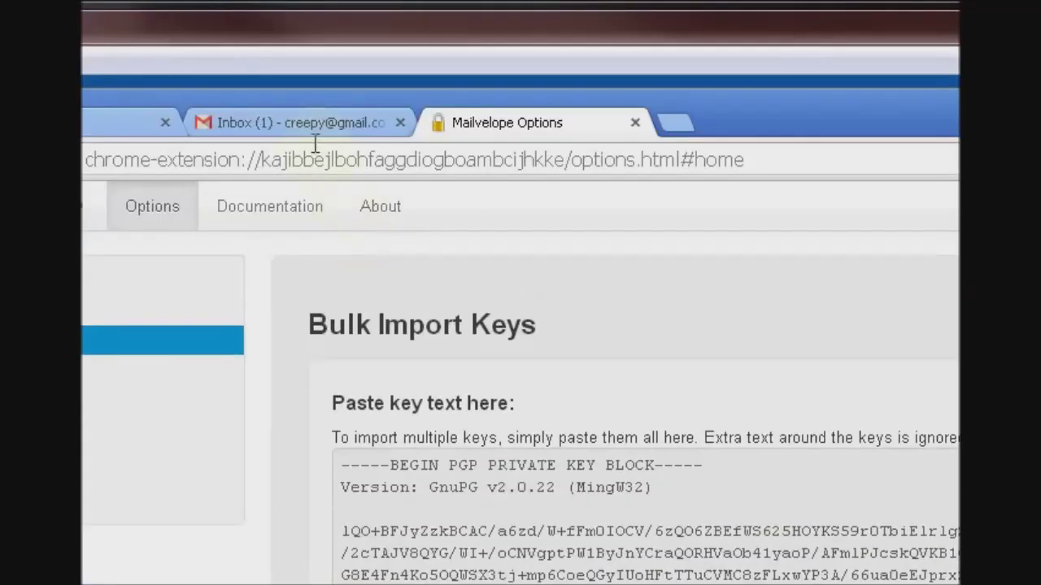
# - Open the OIT HelpDesk message and enter the key password to reveal 'Hello world.' and its .pgp attachment
pyautogui.click(309, 122)
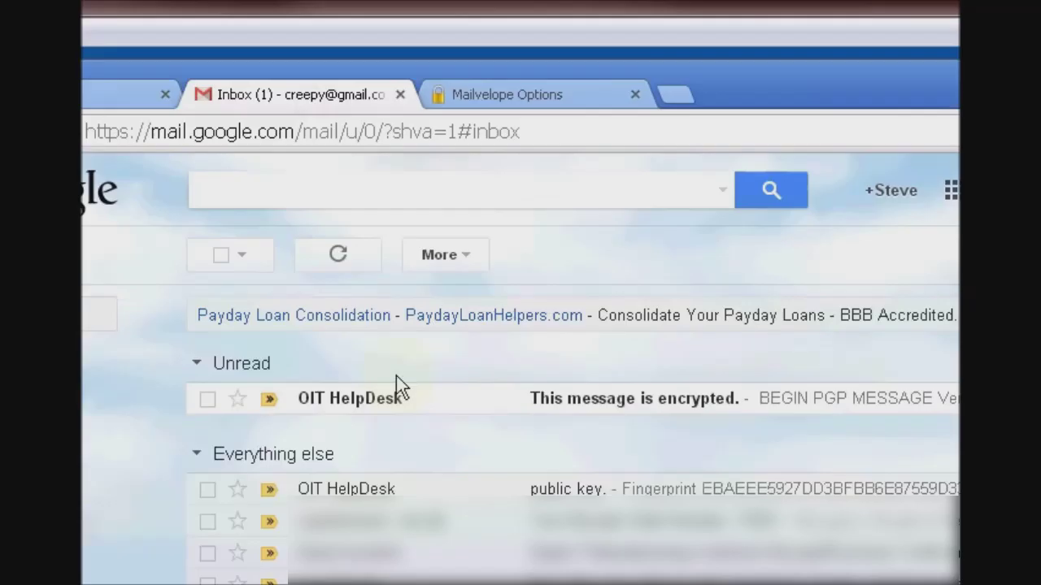
pyautogui.click(585, 516)
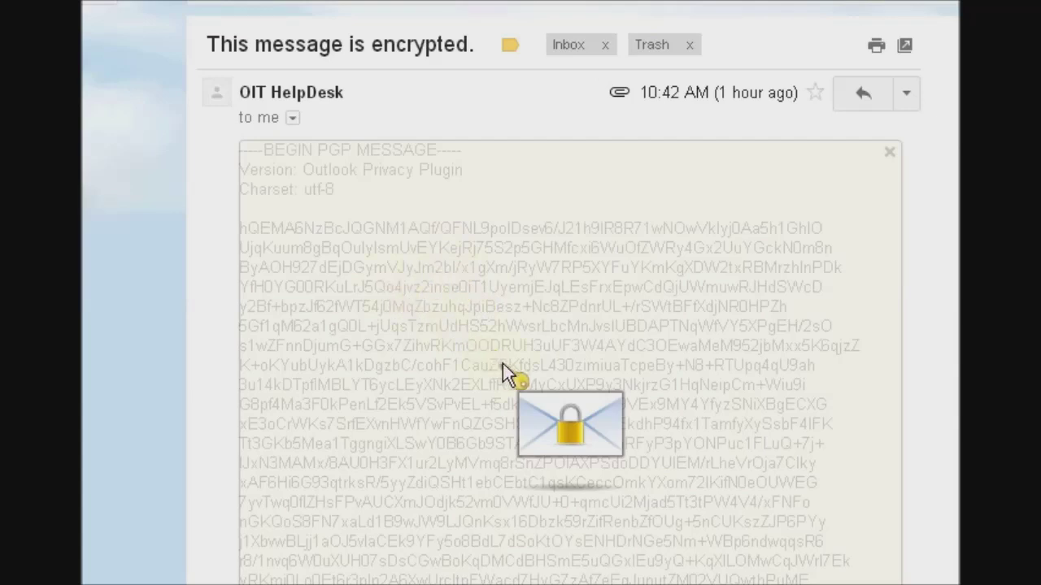
pyautogui.scroll(-3, 601, 435)
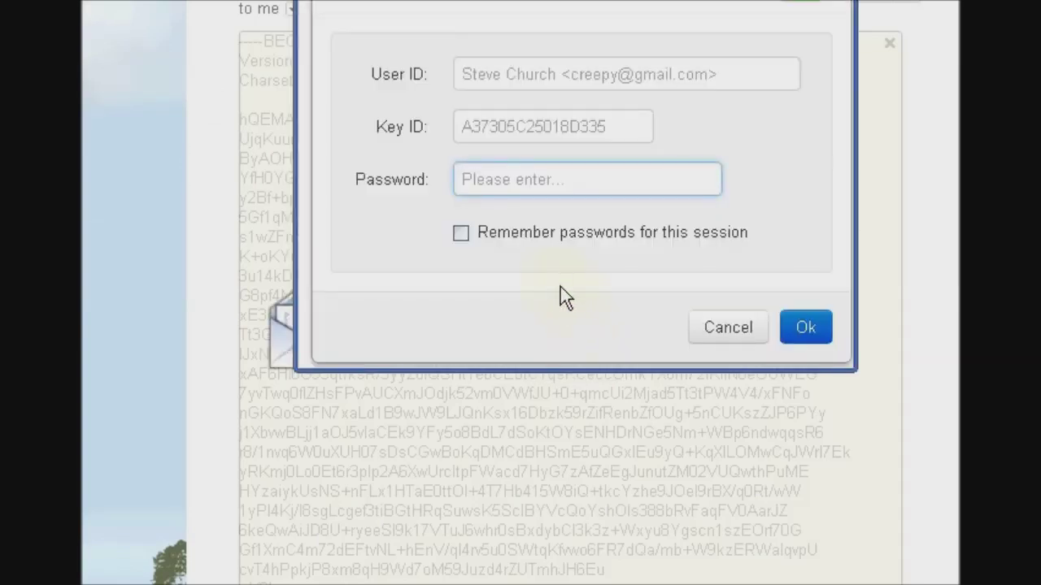
pyautogui.write('•••••••••••')
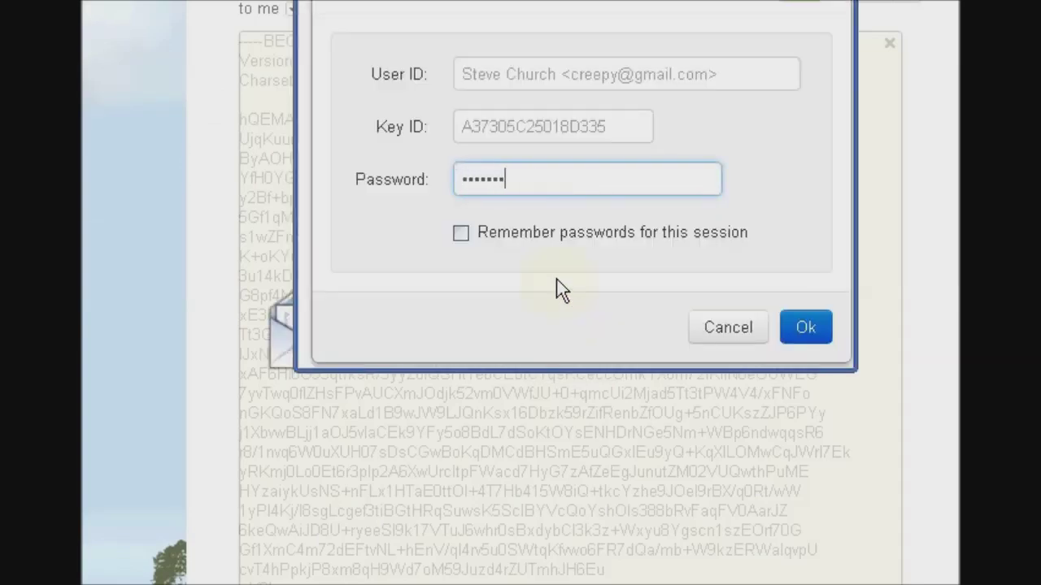
pyautogui.press('Return')
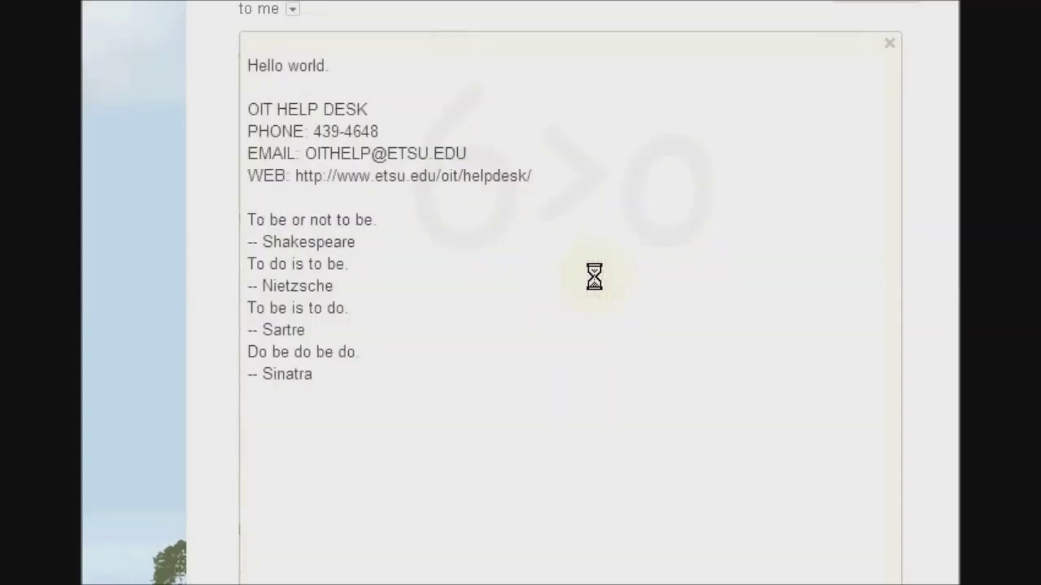
pyautogui.scroll(-5, 361, 197)
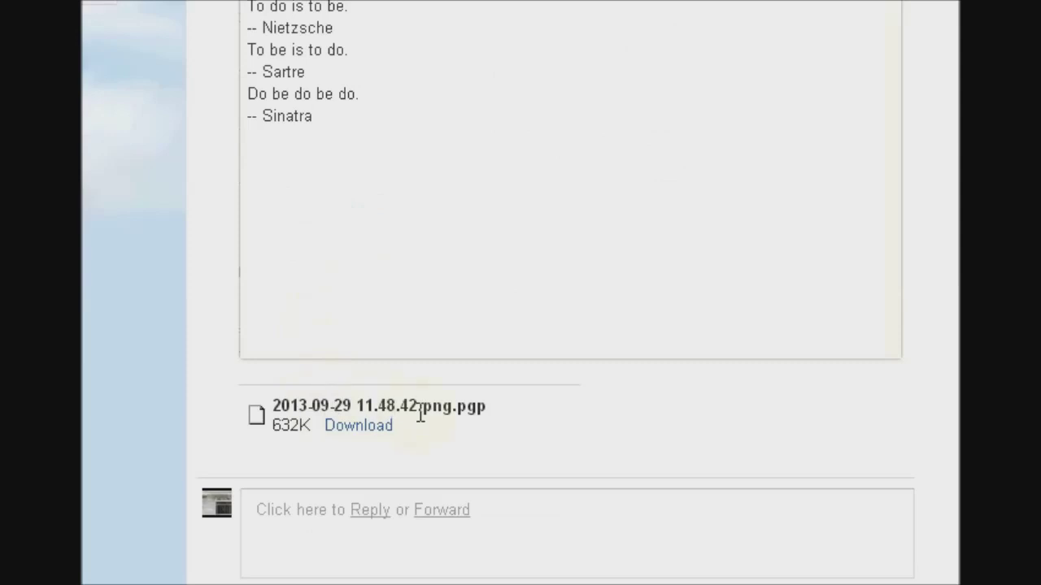
# - Download 2013-09-29 11.48.42.png.pgp and locate it in the Downloads folder, cancelling the cannot-open warning
pyautogui.click(367, 434)
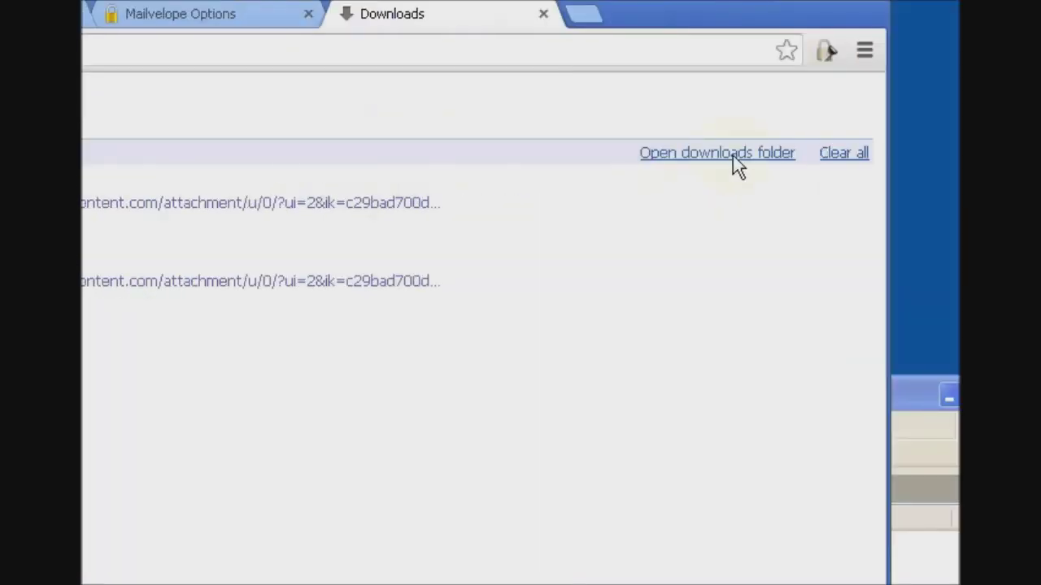
pyautogui.click(734, 162)
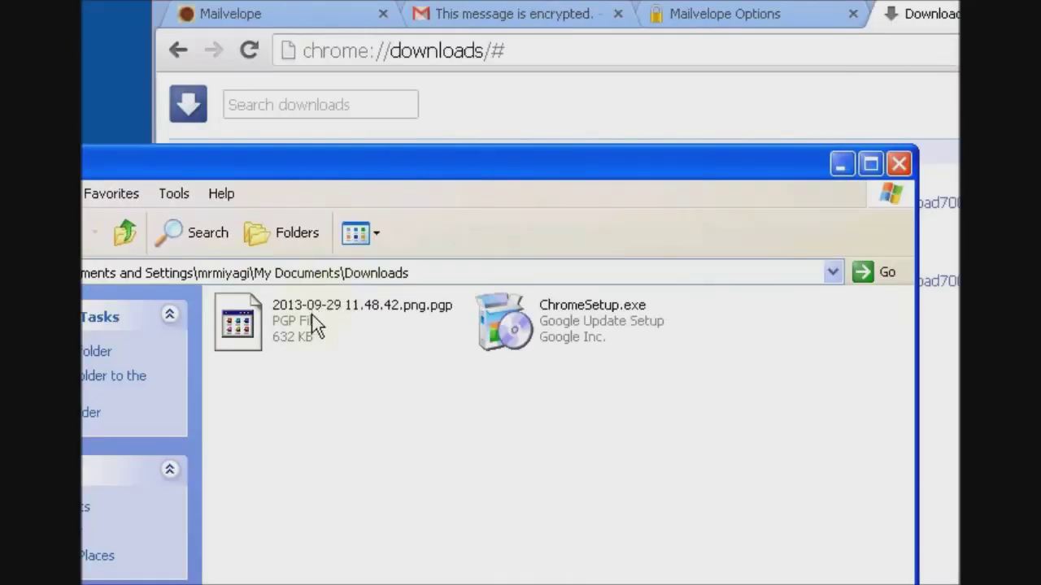
pyautogui.doubleClick(338, 325)
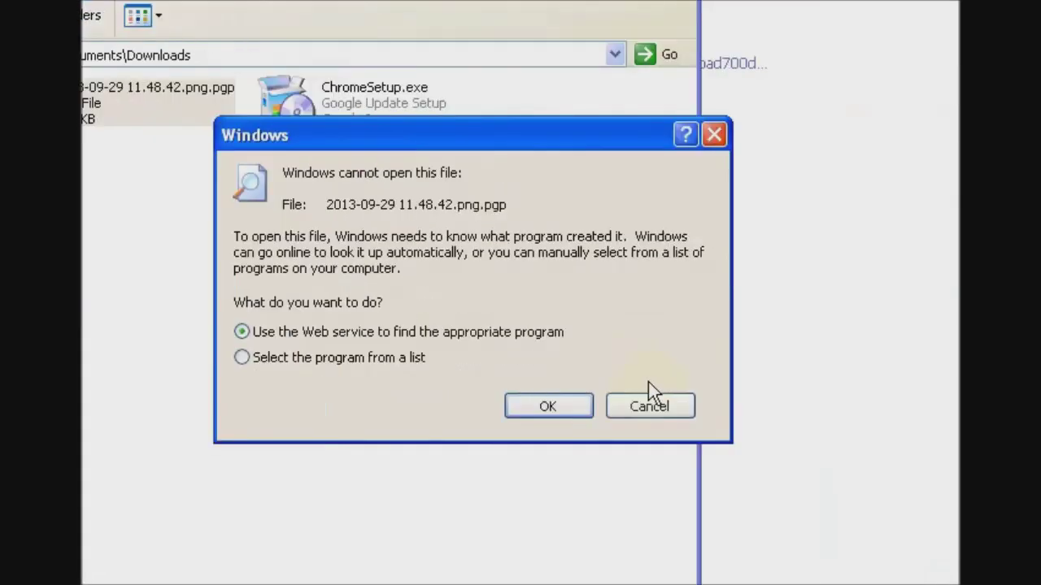
pyautogui.click(651, 402)
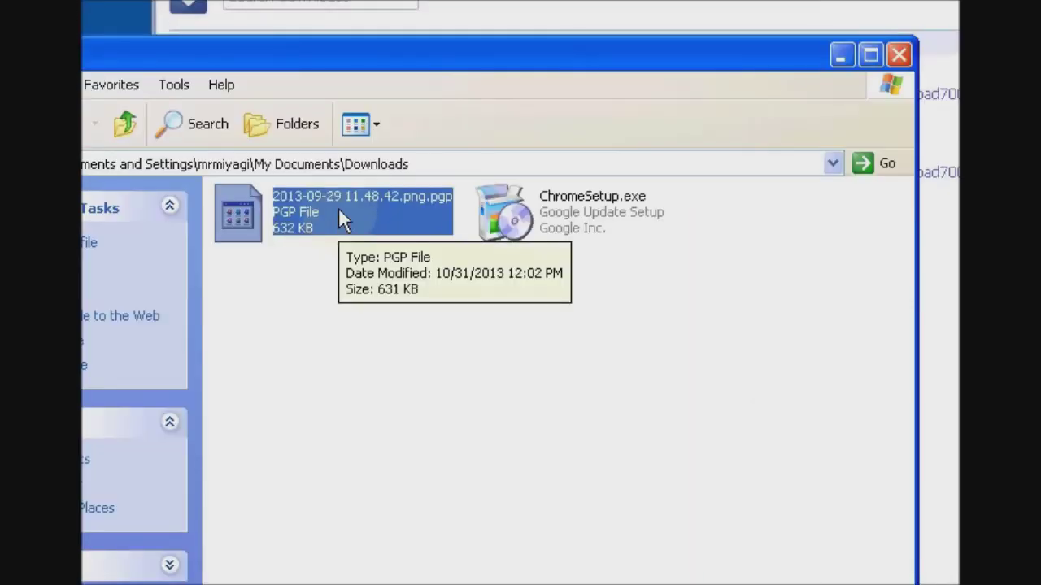
# - Decrypt/verify the .pgp file with Kleopatra and open the resulting 2013-09-29 11.48.42.png picture
pyautogui.rightClick(339, 207)
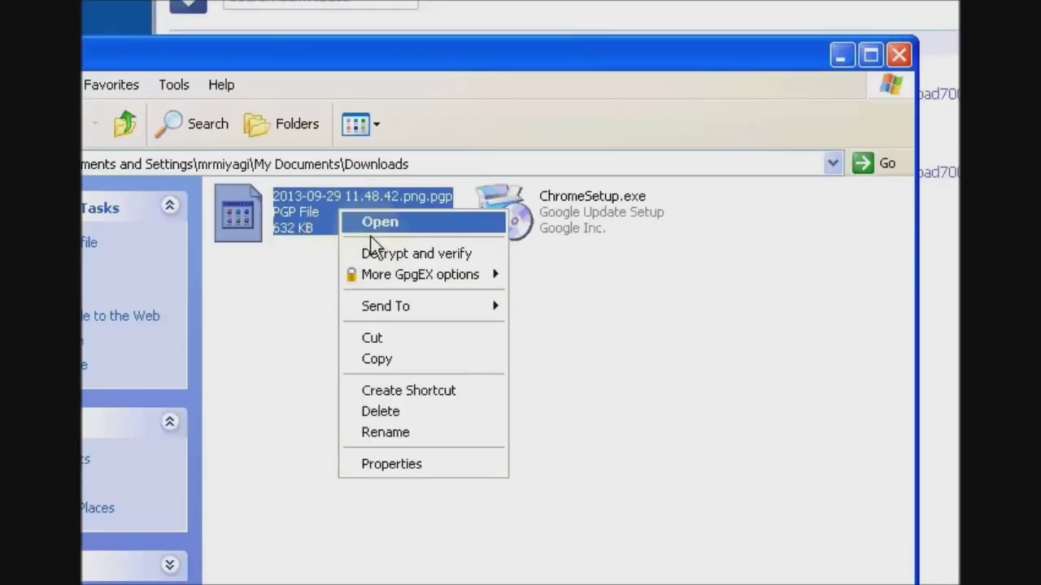
pyautogui.click(385, 256)
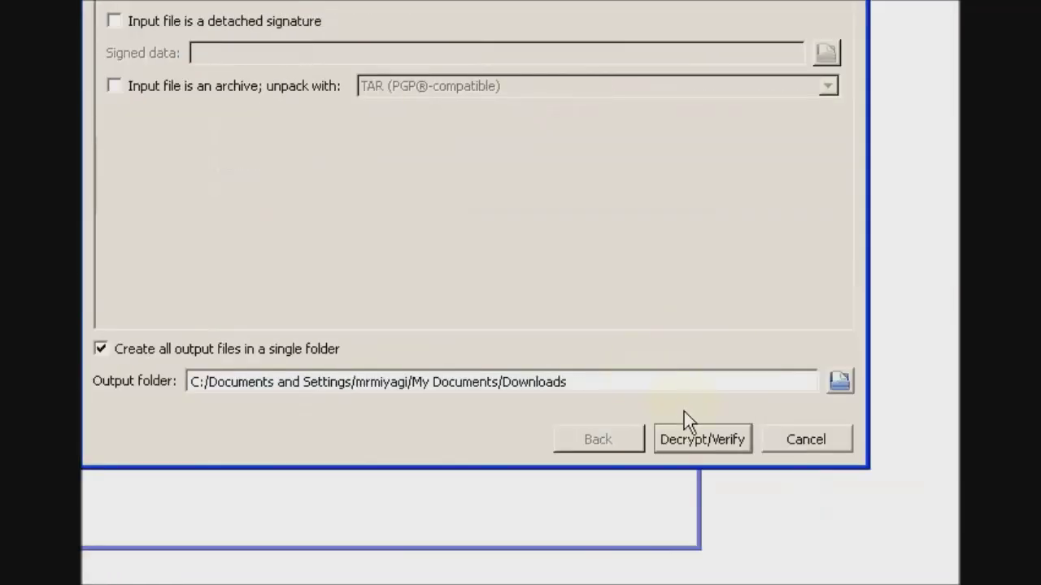
pyautogui.click(702, 444)
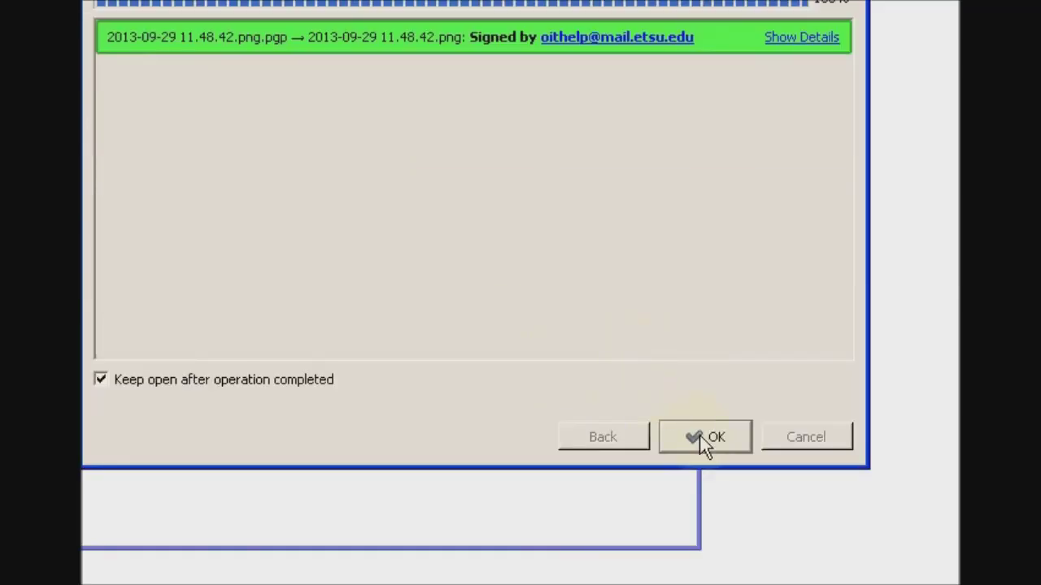
pyautogui.click(704, 545)
pyautogui.click(337, 174)
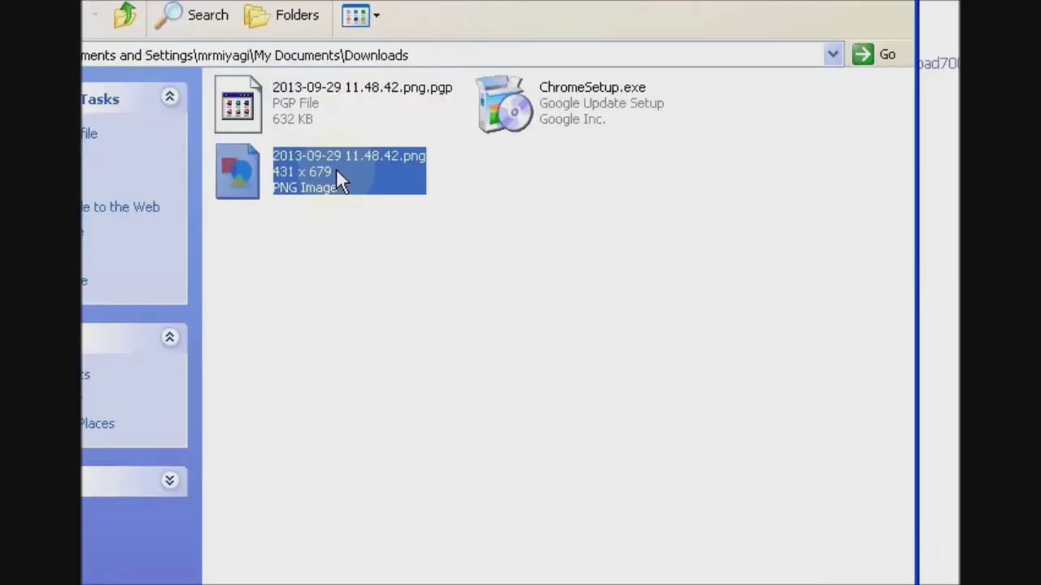
pyautogui.doubleClick(336, 173)
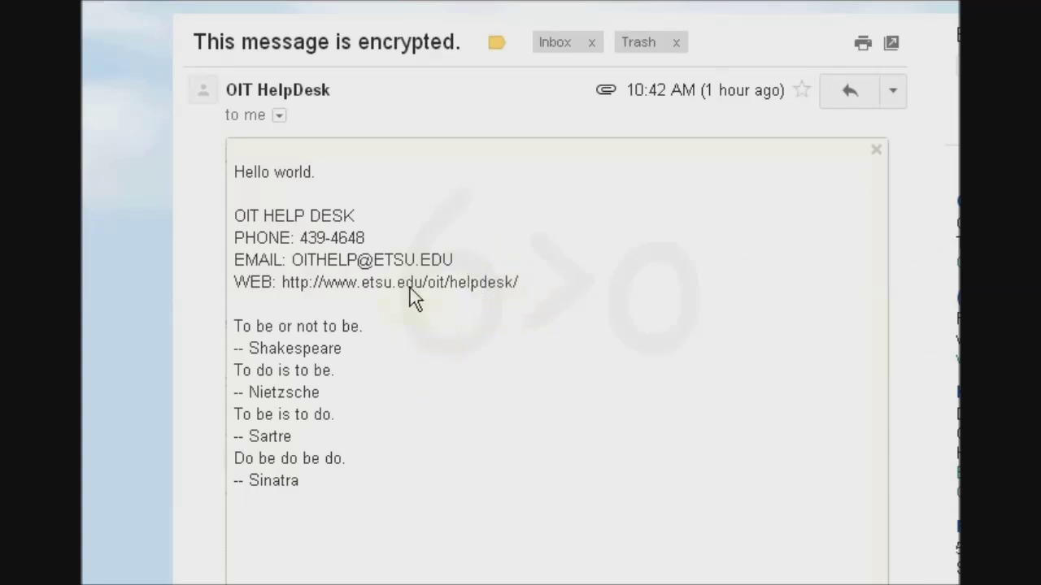
# - Import the help desk's .asc public key via Mailvelope Options and confirm it under Display Keys
pyautogui.scroll(2, 388, 157)
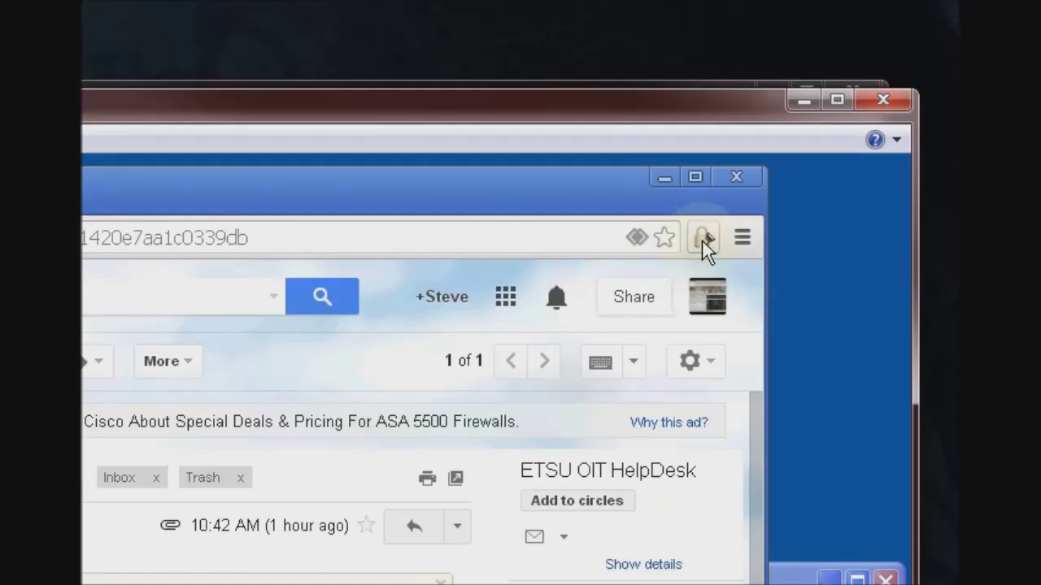
pyautogui.click(702, 241)
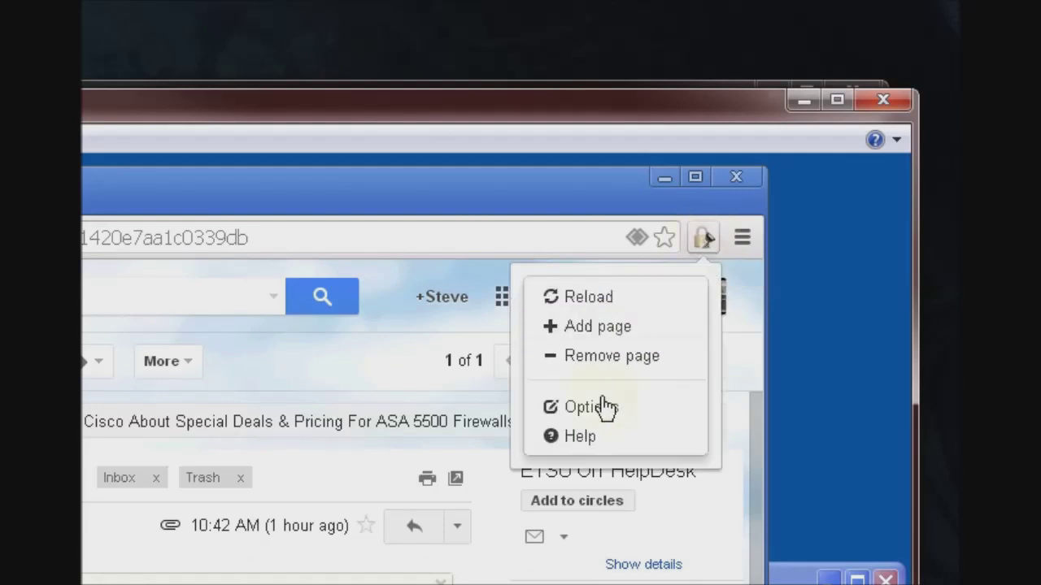
pyautogui.click(599, 409)
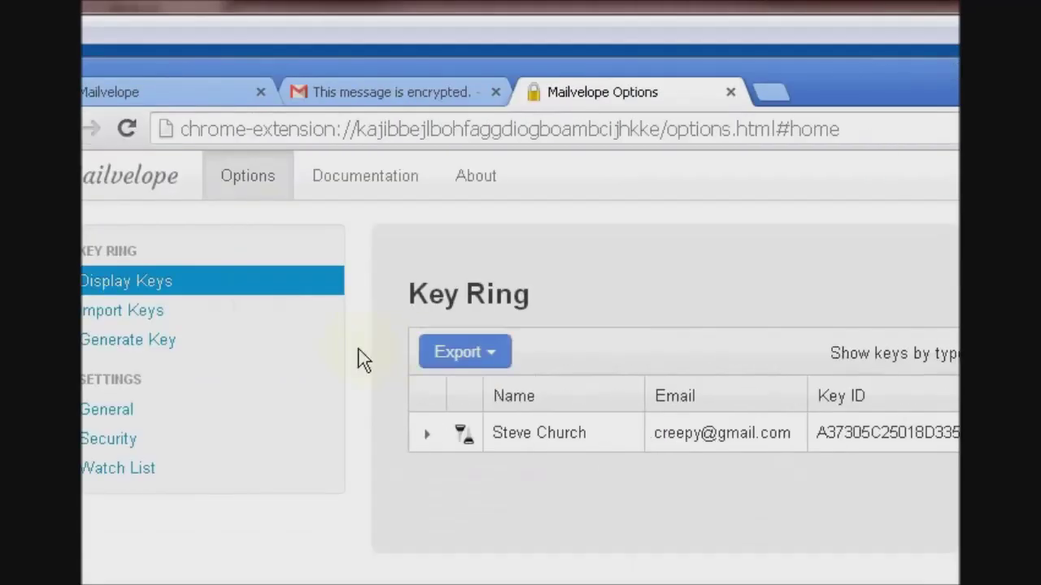
pyautogui.click(337, 328)
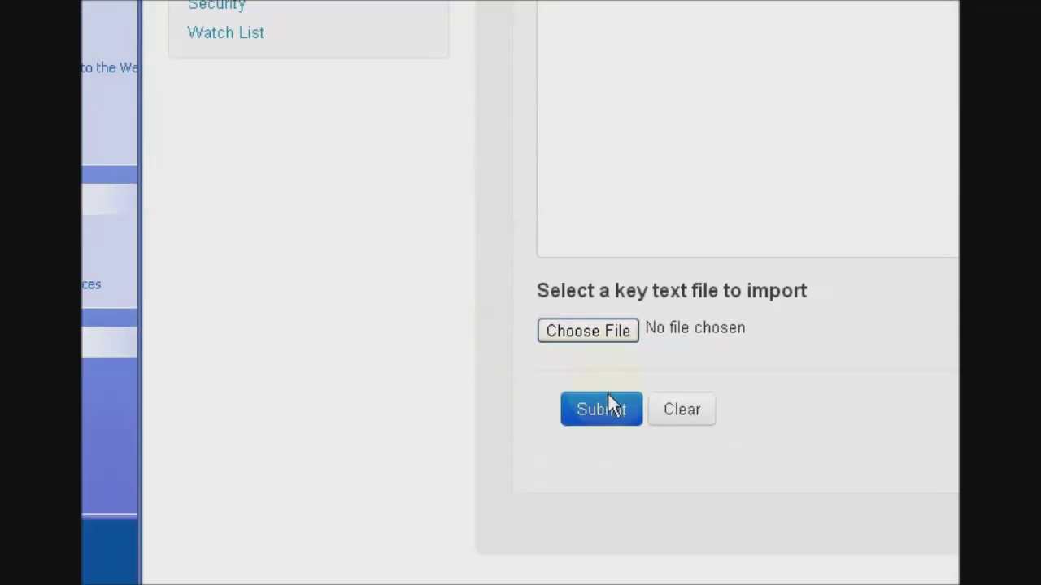
pyautogui.click(614, 549)
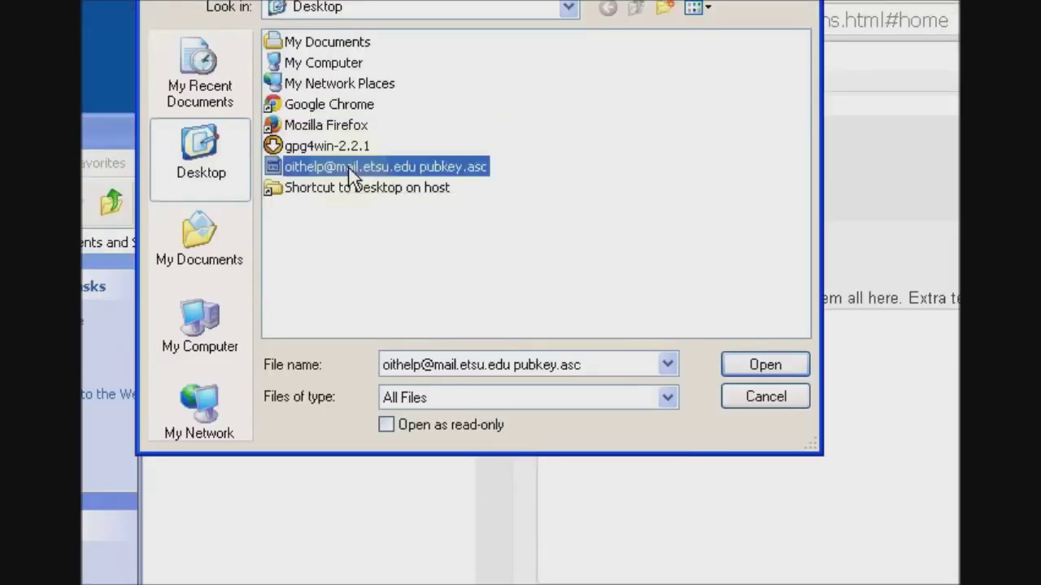
pyautogui.doubleClick(352, 175)
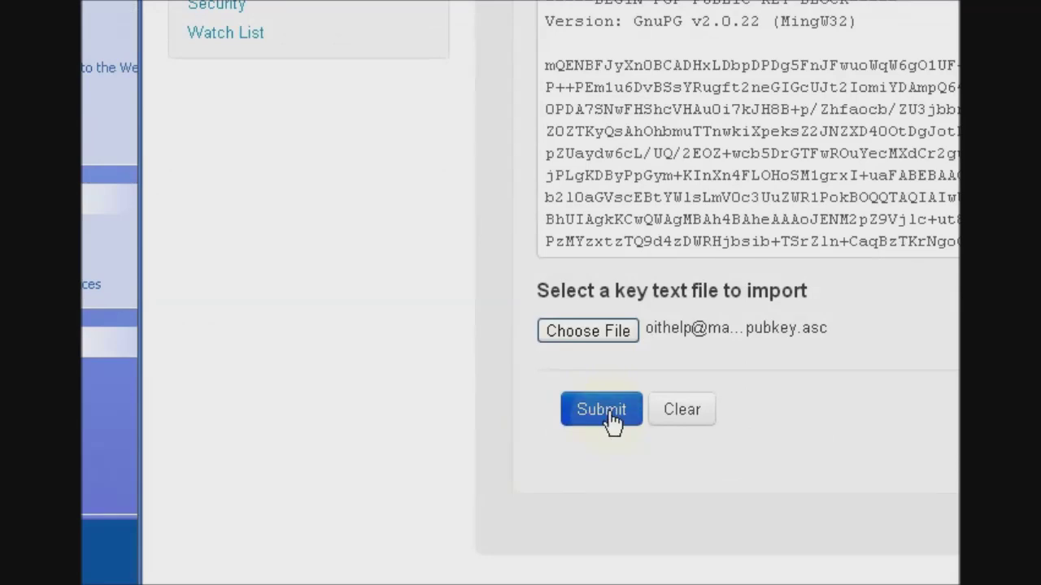
pyautogui.click(601, 411)
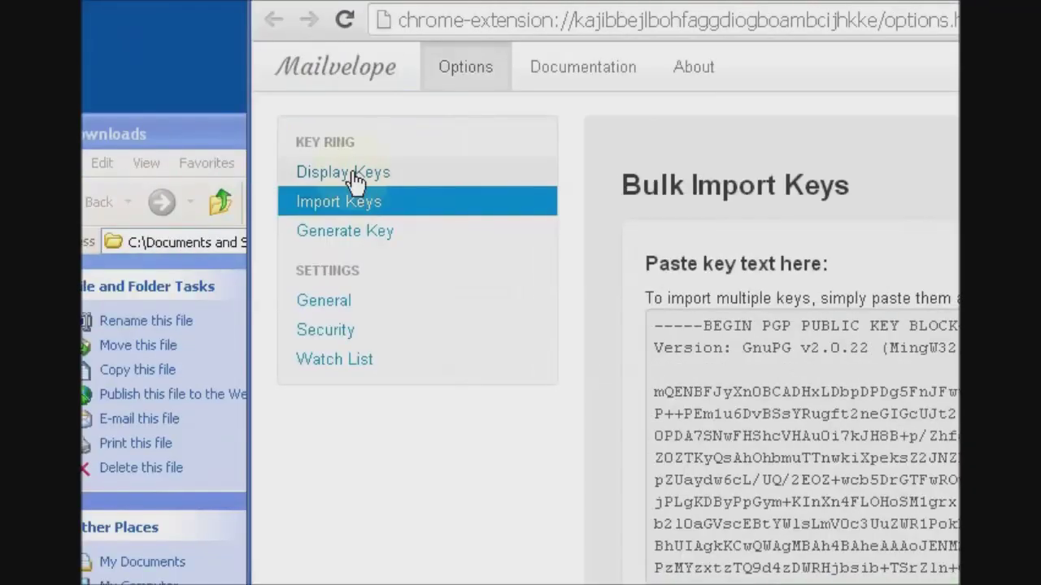
pyautogui.click(355, 173)
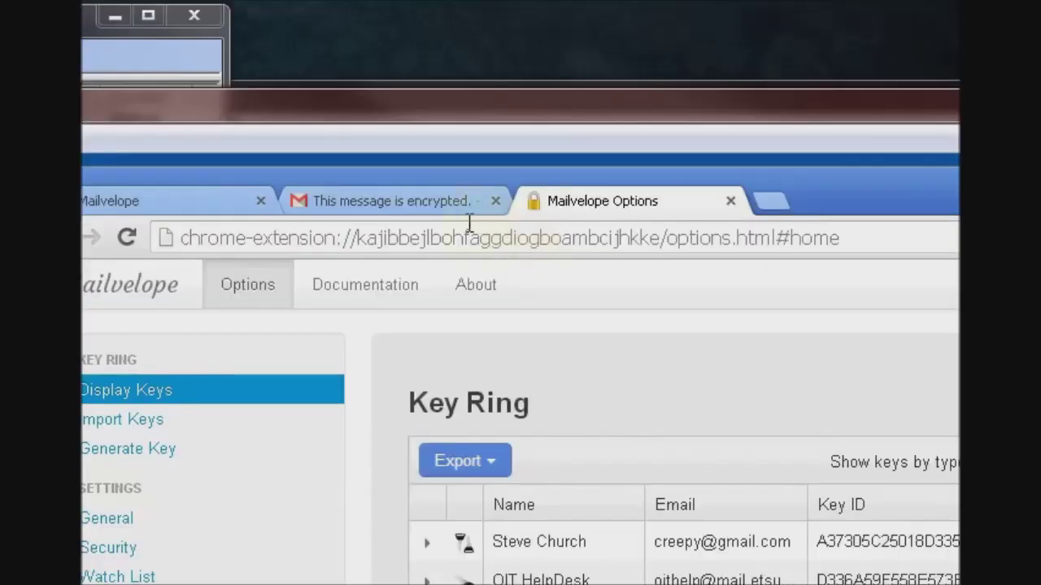
# - Start a reply to the encrypted Gmail message in Mailvelope's secure Compose Mail editor
pyautogui.click(445, 202)
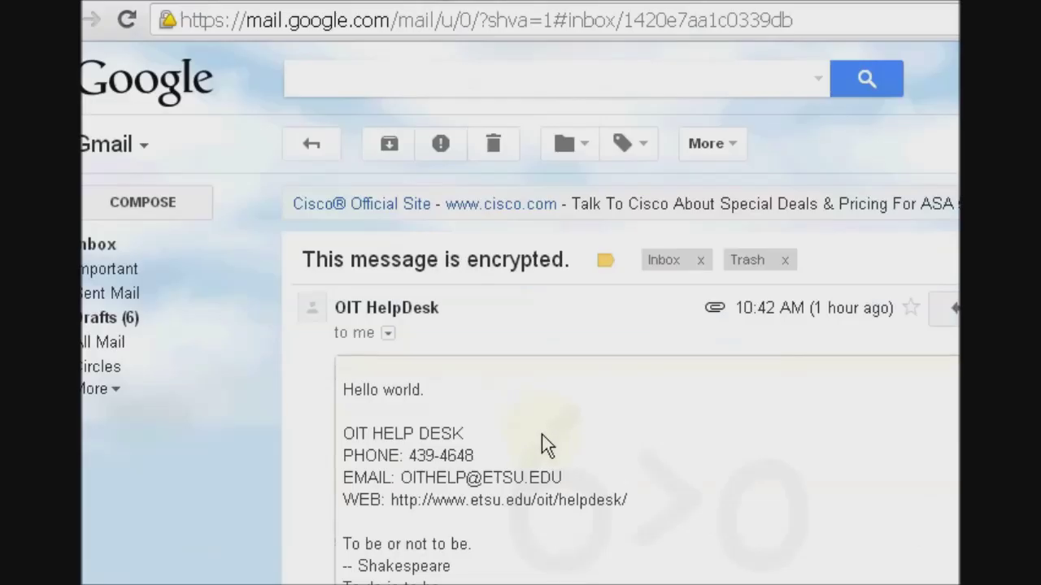
pyautogui.scroll(-3, 542, 434)
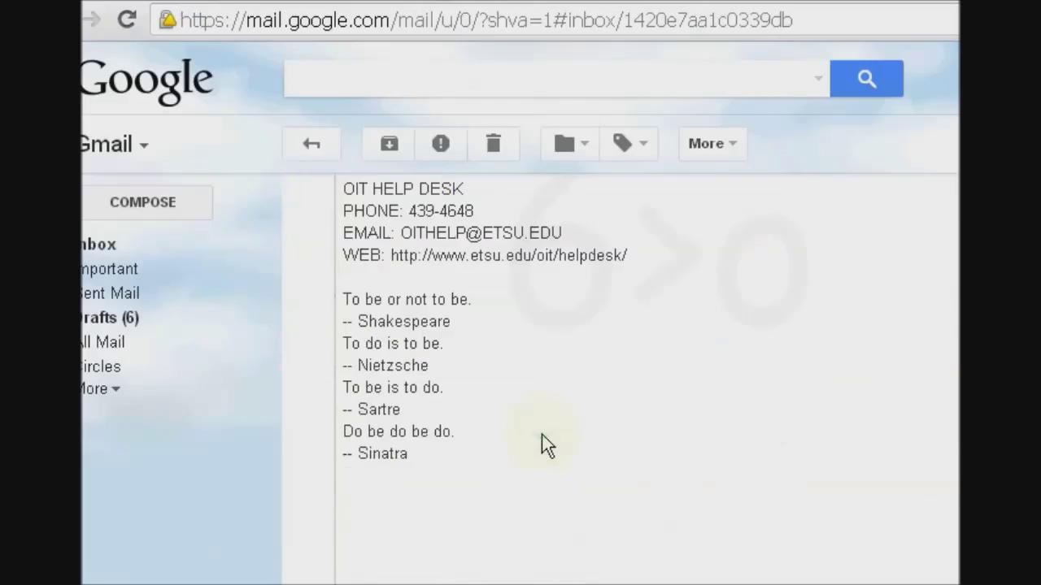
pyautogui.scroll(-3, 542, 434)
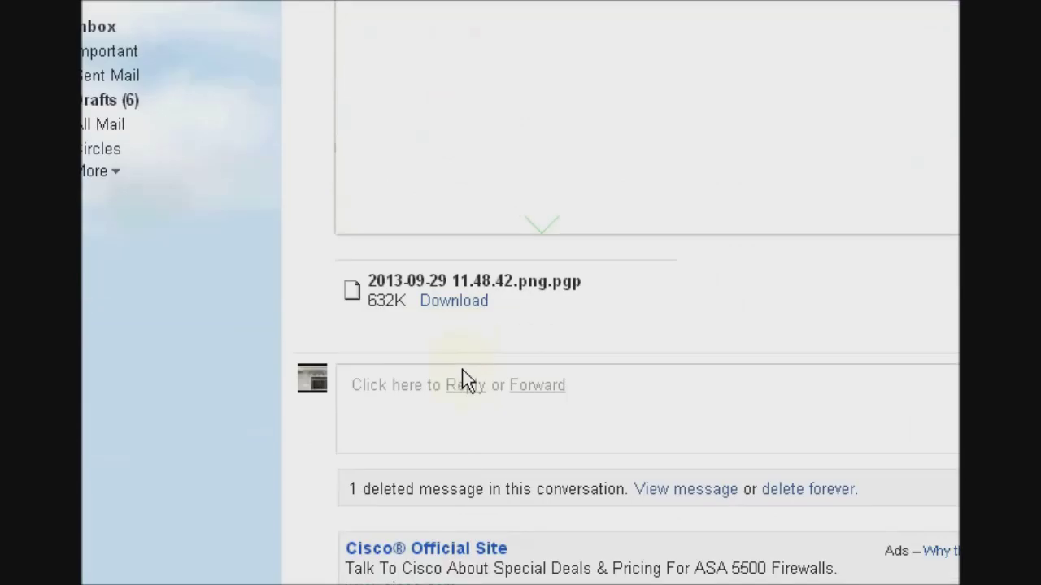
pyautogui.click(467, 389)
pyautogui.scroll(-3, 515, 344)
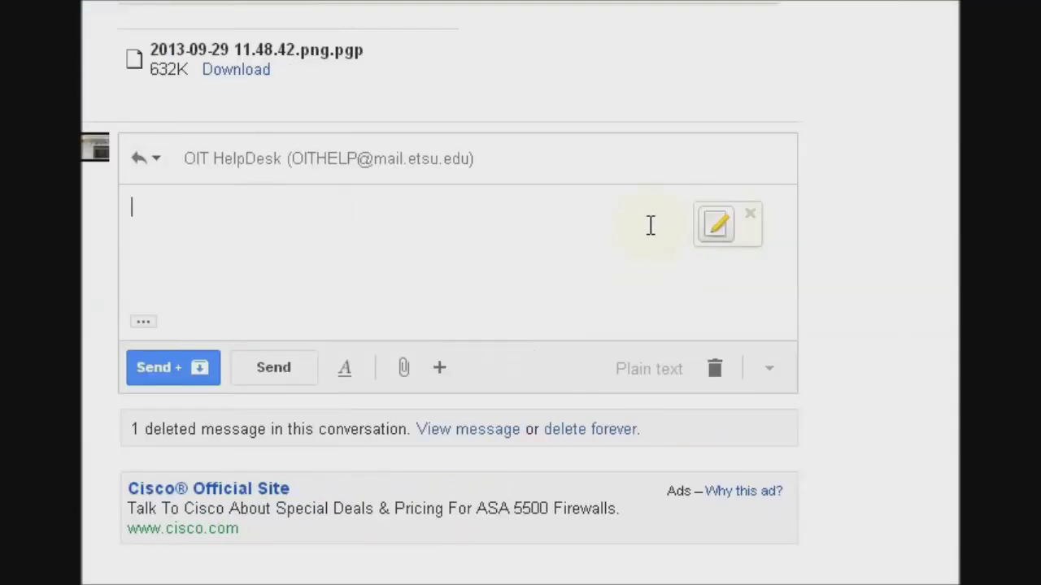
pyautogui.click(715, 228)
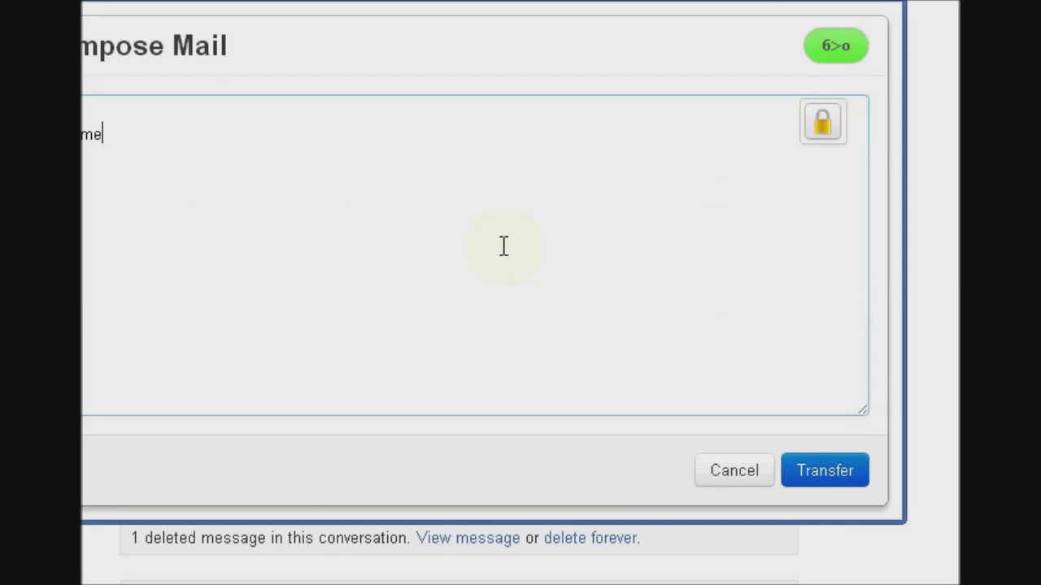
# - Type 'This message will self-destruct. Nice picture!' in the secure editor, fixing a typo
pyautogui.write('ssage whill sel')
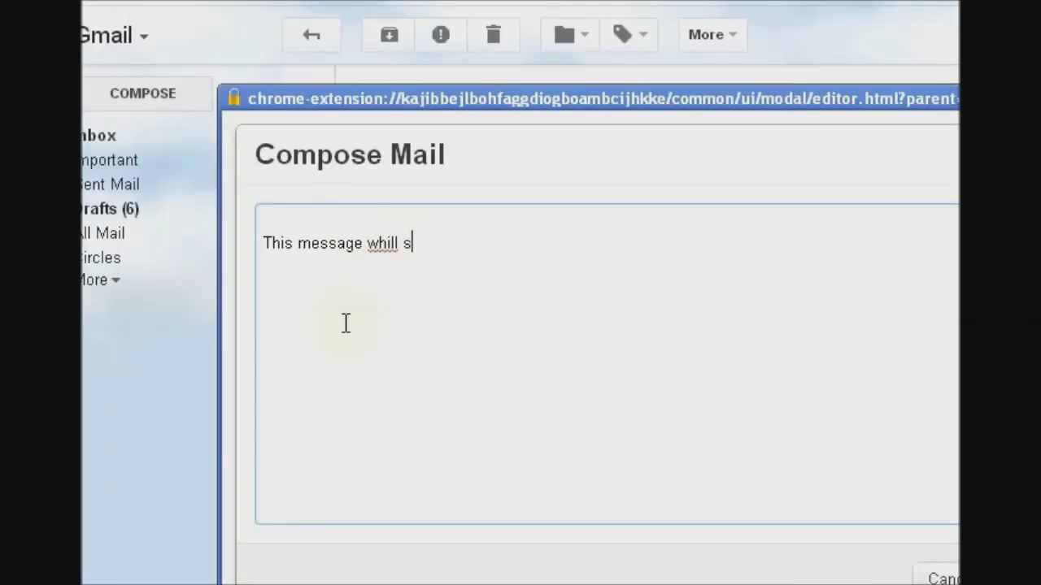
pyautogui.press('BackSpace')
pyautogui.press('BackSpace')
pyautogui.press('BackSpace')
pyautogui.write('l self-destruc')
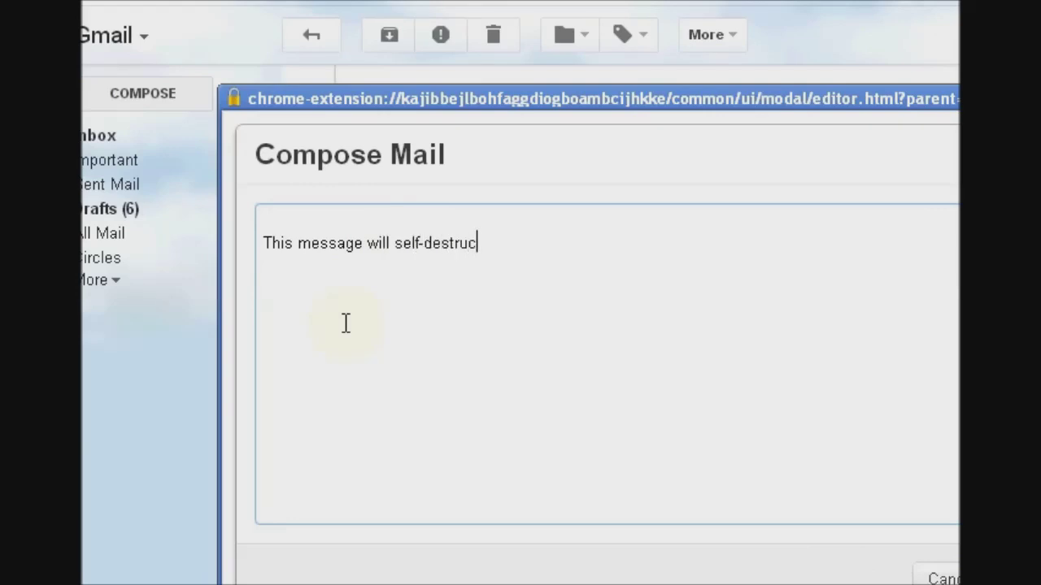
pyautogui.write('t.  Nice picture!')
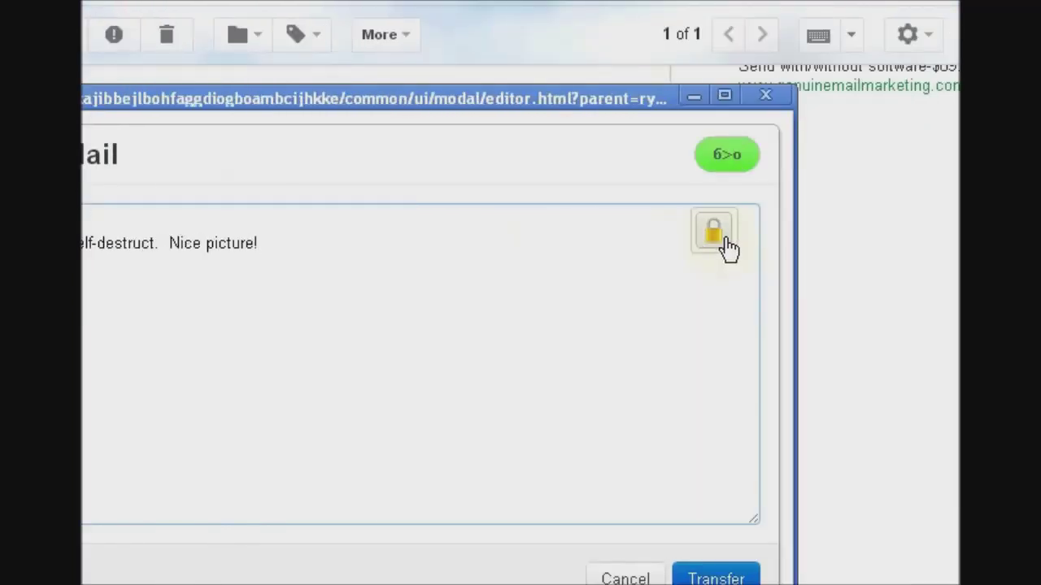
# - Encrypt the written message with OIT HelpDesk added as the recipient
pyautogui.click(726, 241)
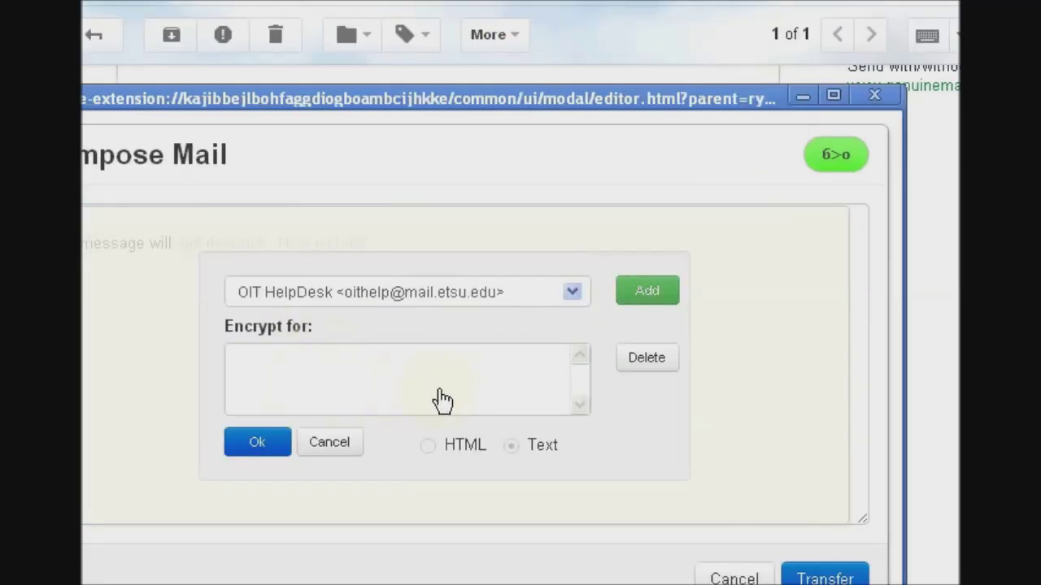
pyautogui.click(516, 299)
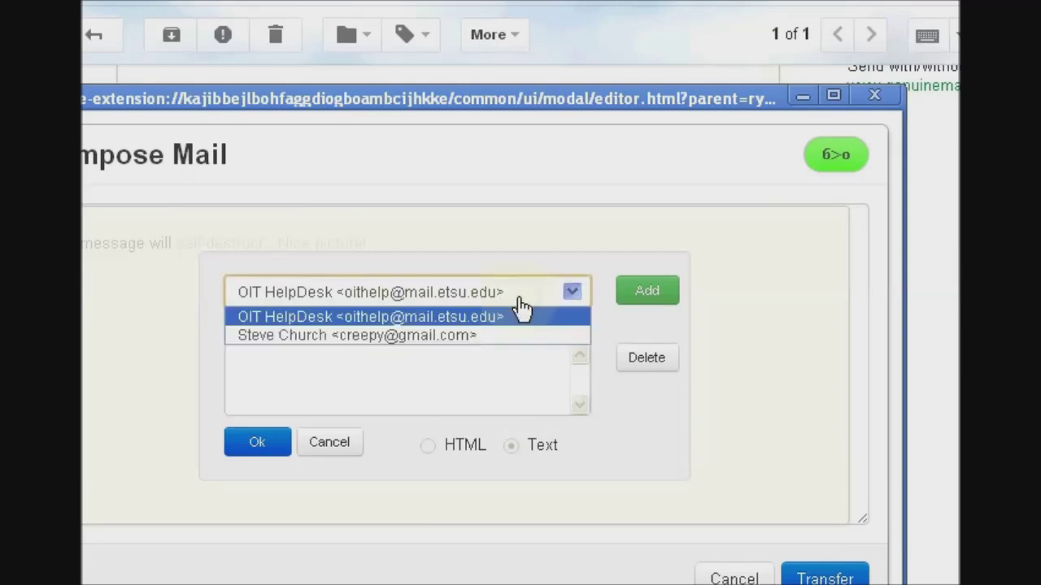
pyautogui.click(518, 299)
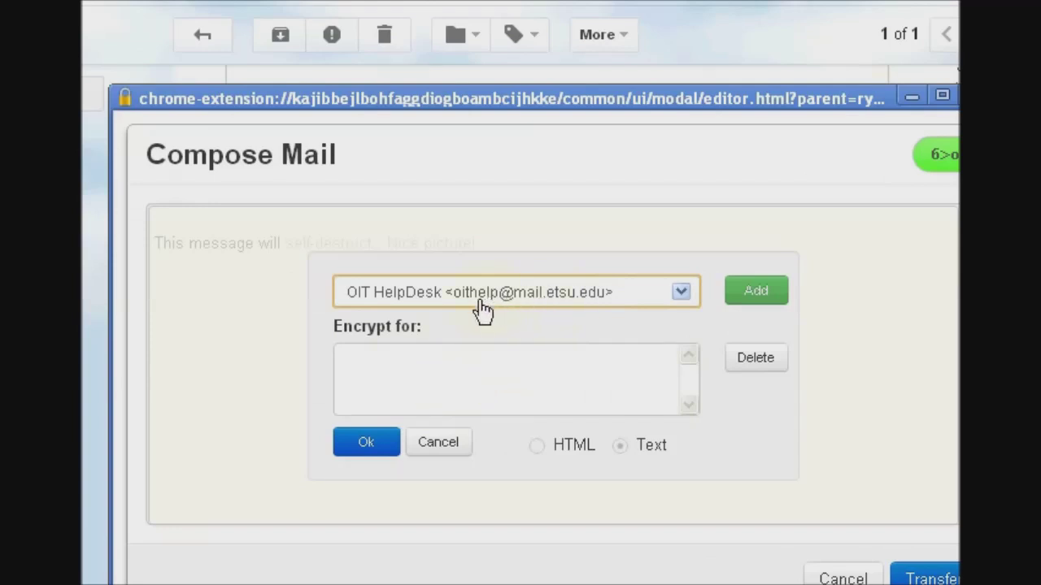
pyautogui.click(529, 304)
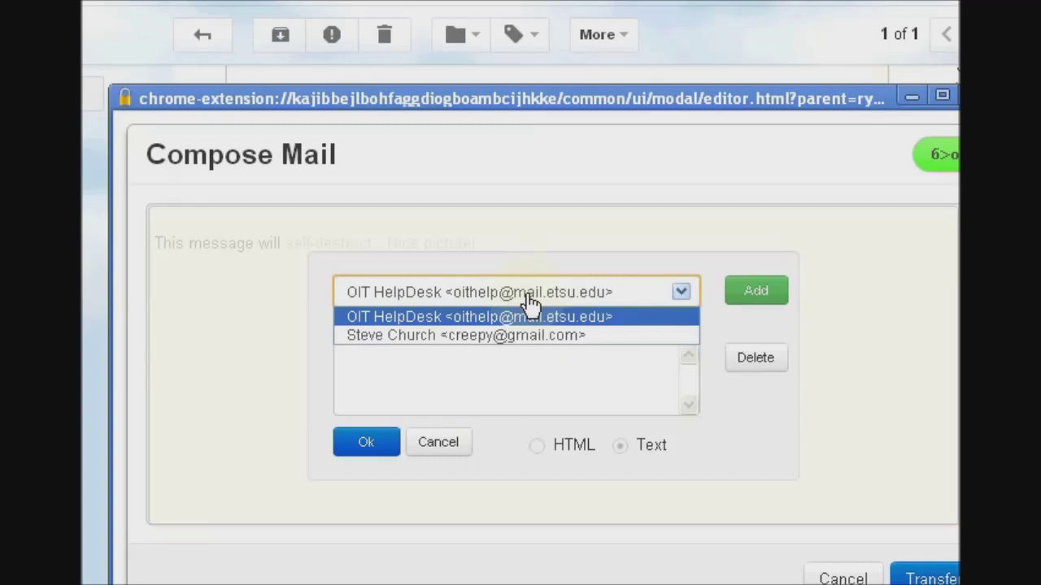
pyautogui.click(528, 302)
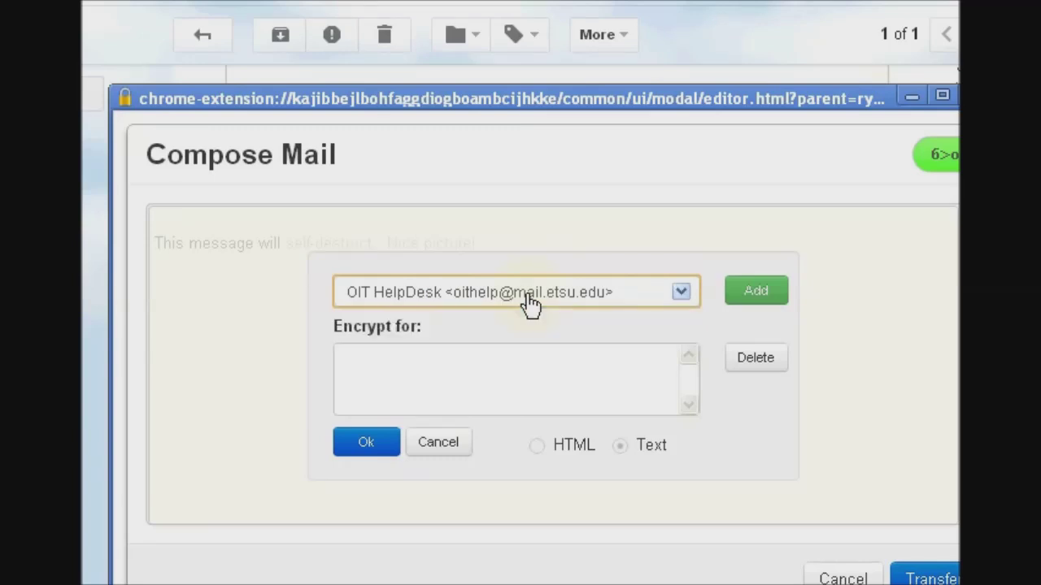
pyautogui.click(642, 294)
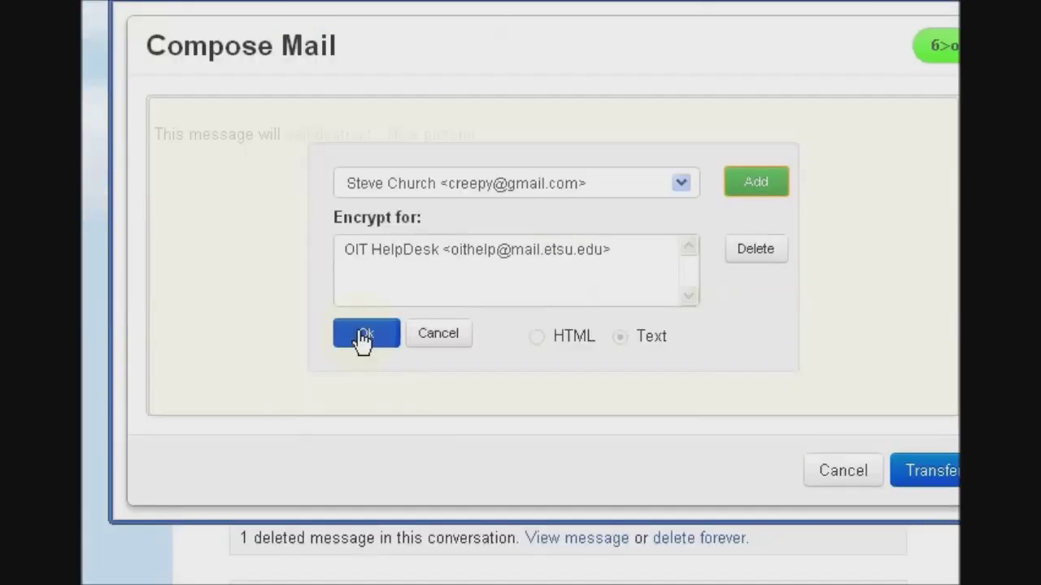
pyautogui.click(364, 337)
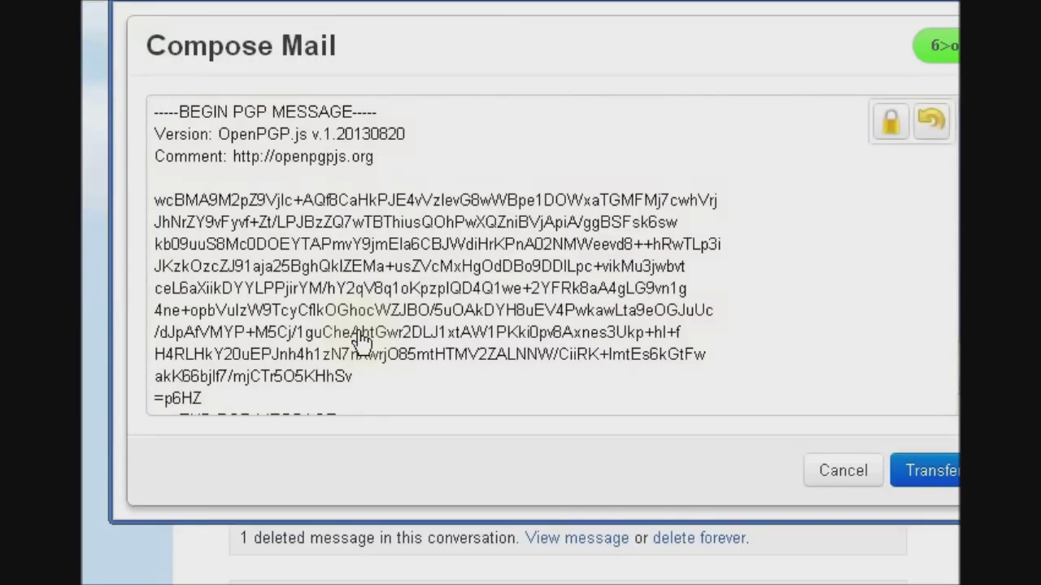
# - Transfer the PGP message block into the Gmail reply and send it
pyautogui.scroll(-1, 373, 232)
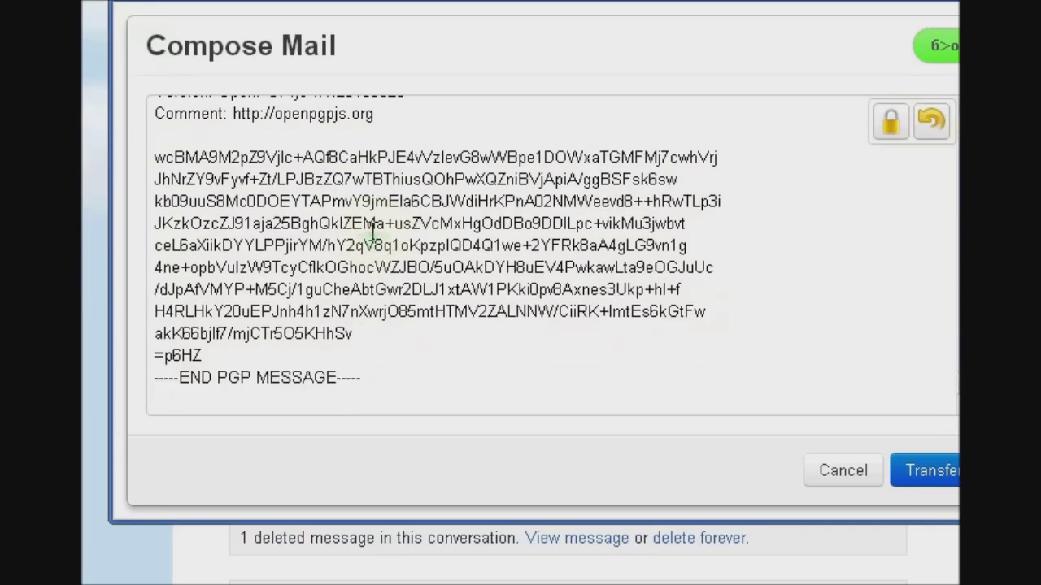
pyautogui.scroll(1, 373, 232)
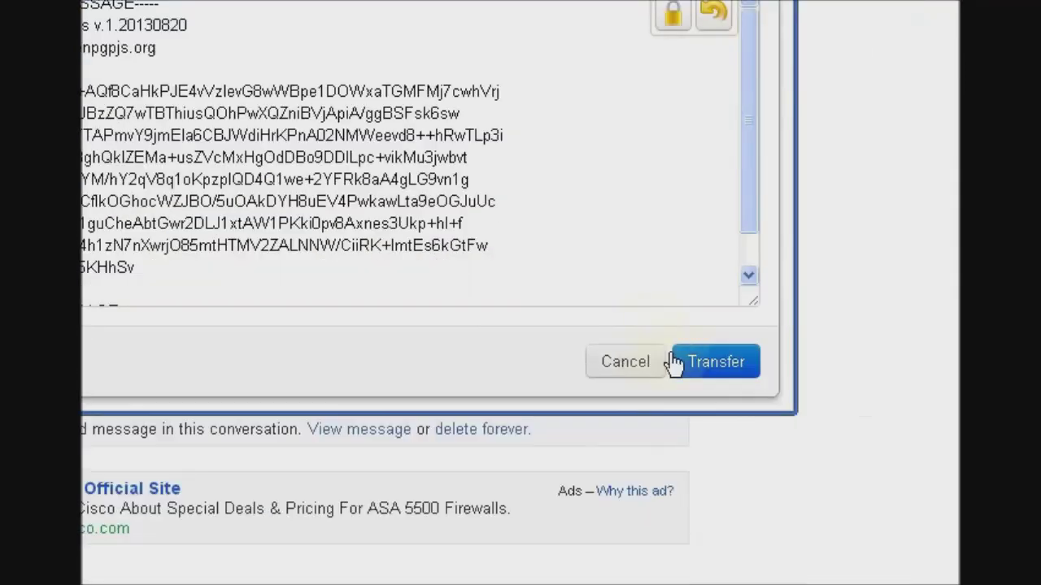
pyautogui.click(696, 364)
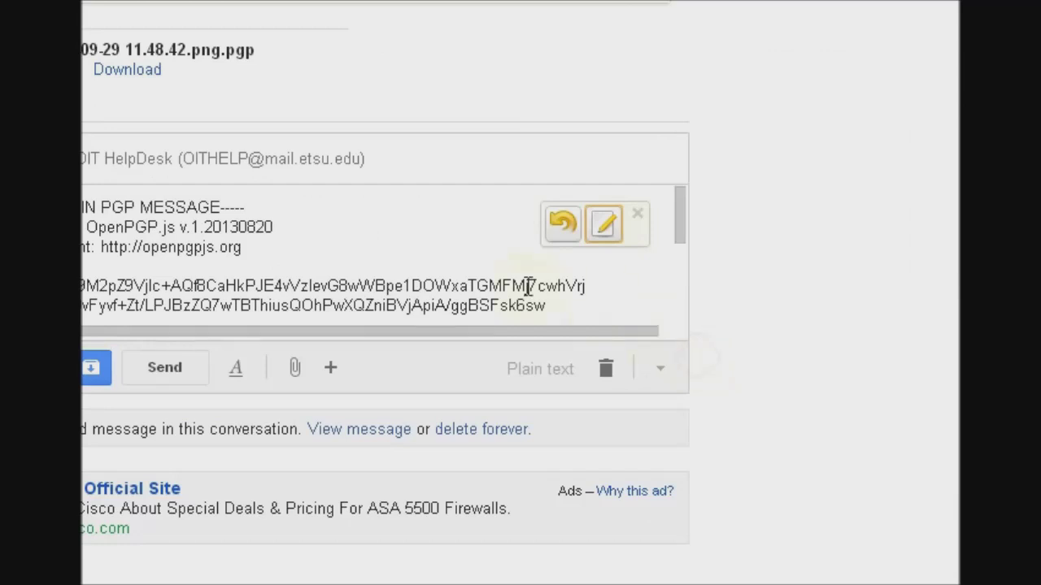
pyautogui.scroll(-5, 361, 250)
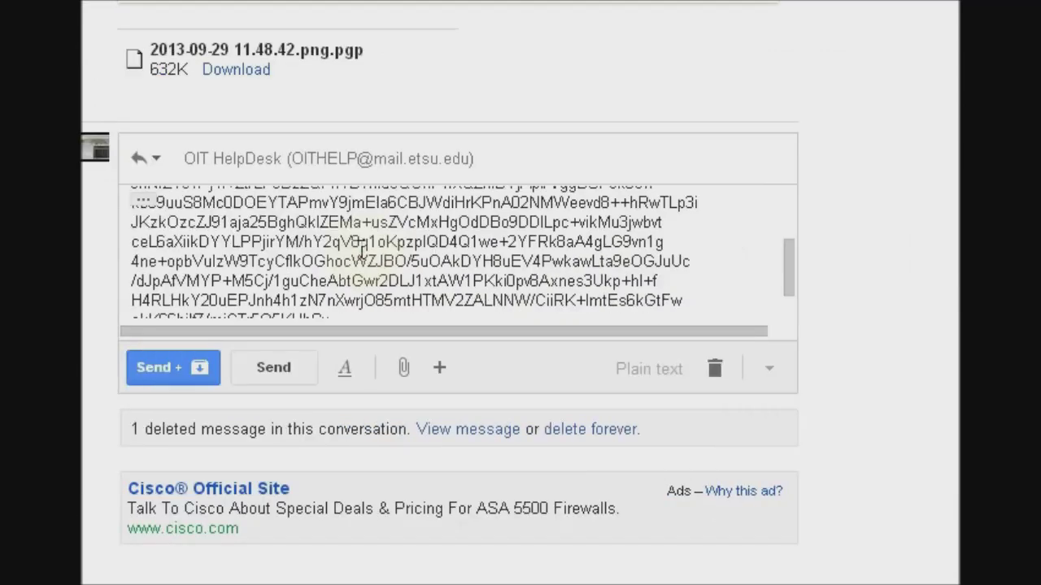
pyautogui.scroll(5, 362, 251)
pyautogui.scroll(-6, 362, 260)
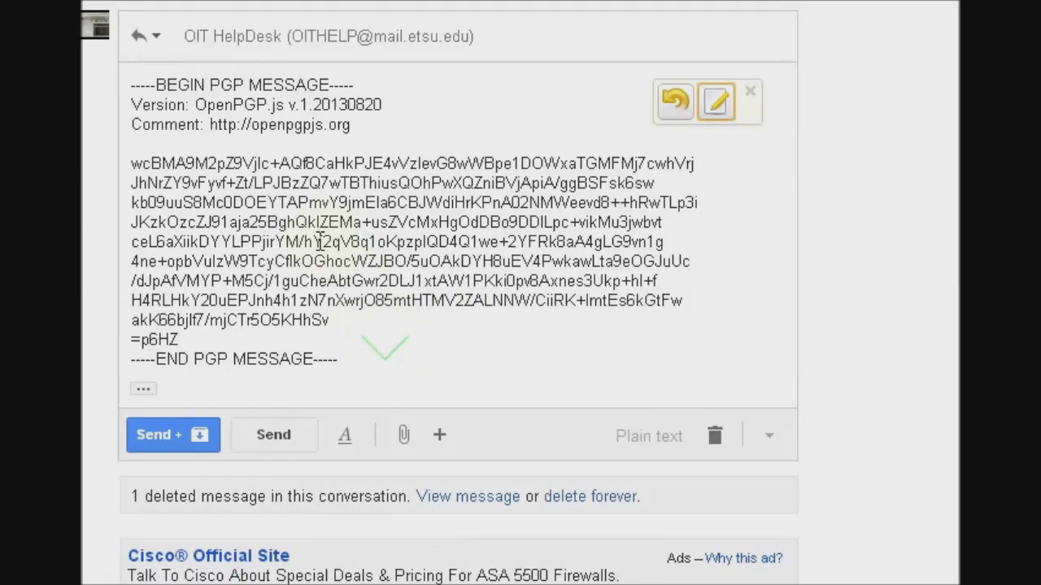
pyautogui.click(279, 435)
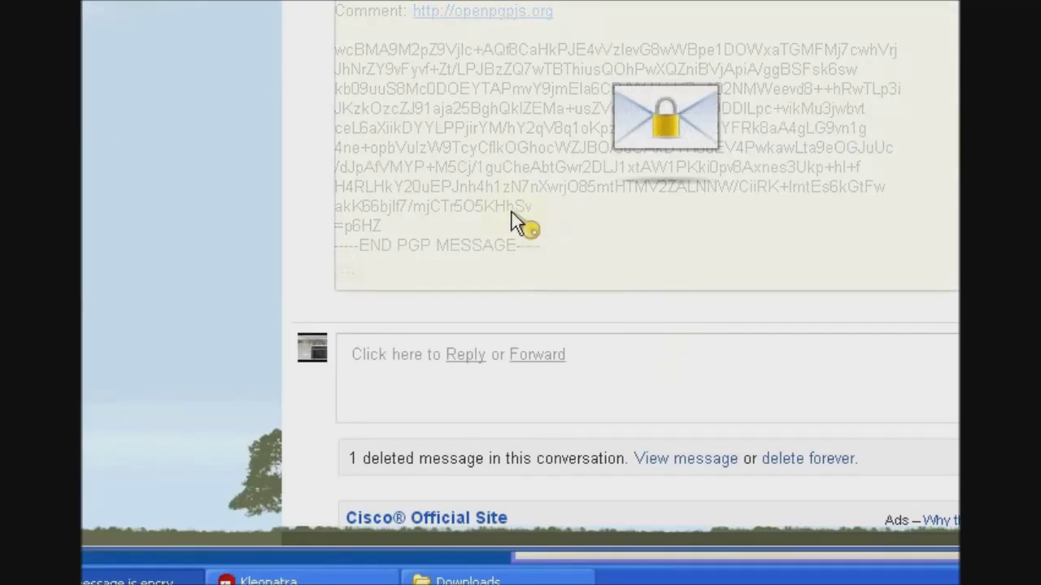
# - Try decrypting the sent reply through its Mailvelope lock overlay in Gmail
pyautogui.click(662, 232)
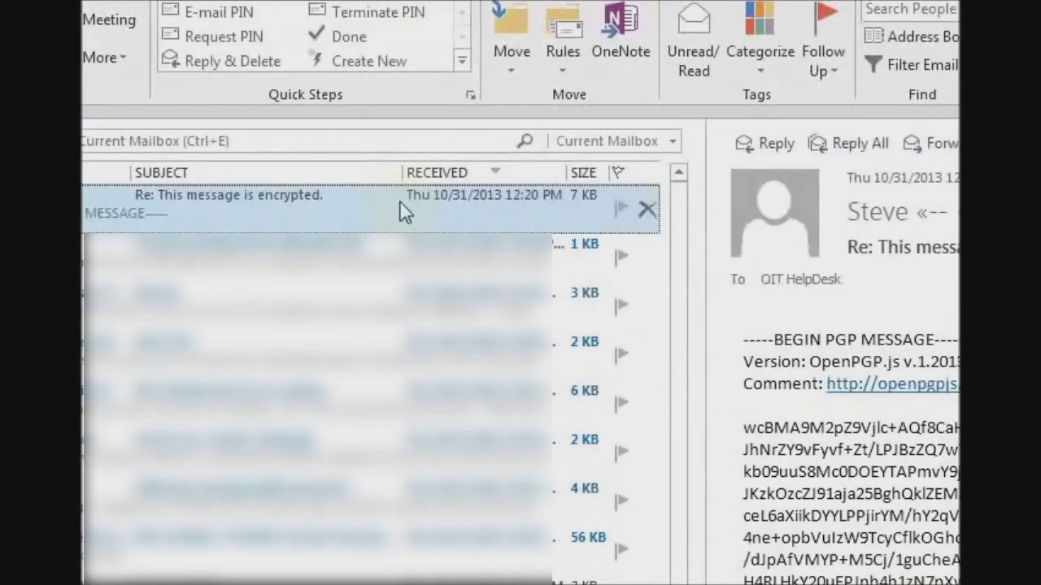
# - Open the 'Re: This message is encrypted.' reply in its own window and decrypt it with OpenPGP
pyautogui.doubleClick(401, 210)
pyautogui.moveTo(401, 210)
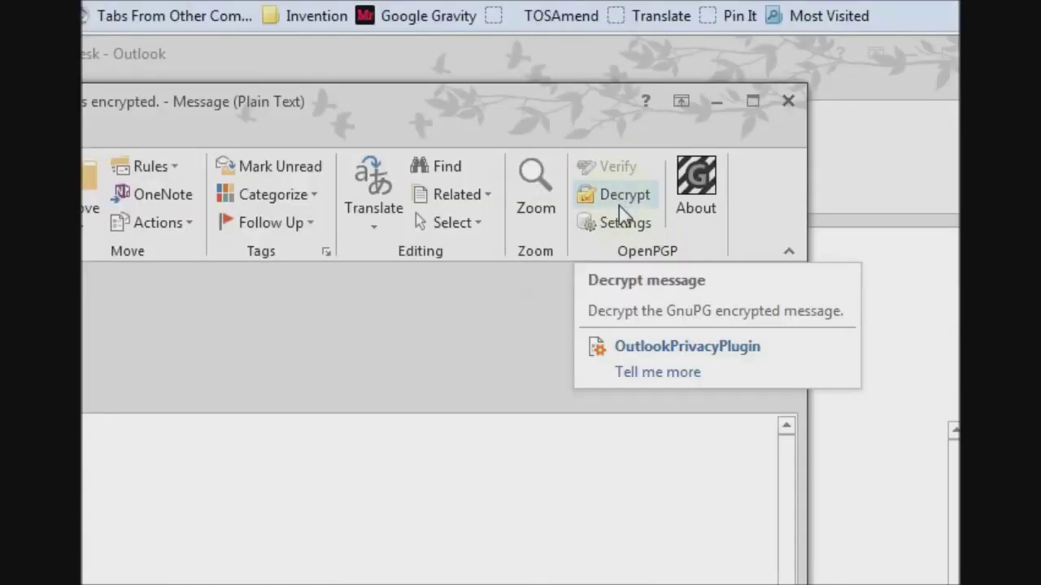
pyautogui.click(619, 204)
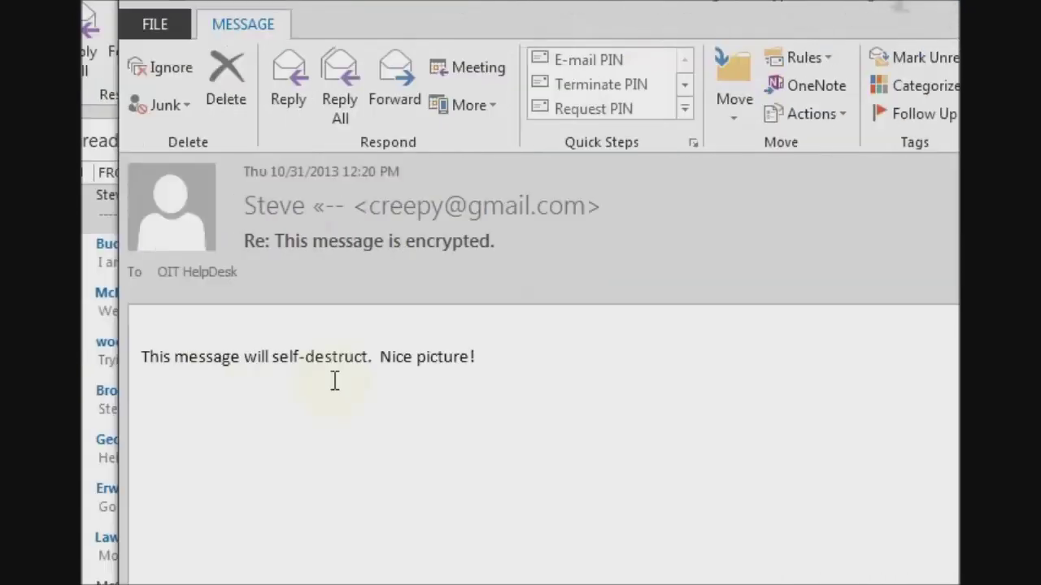